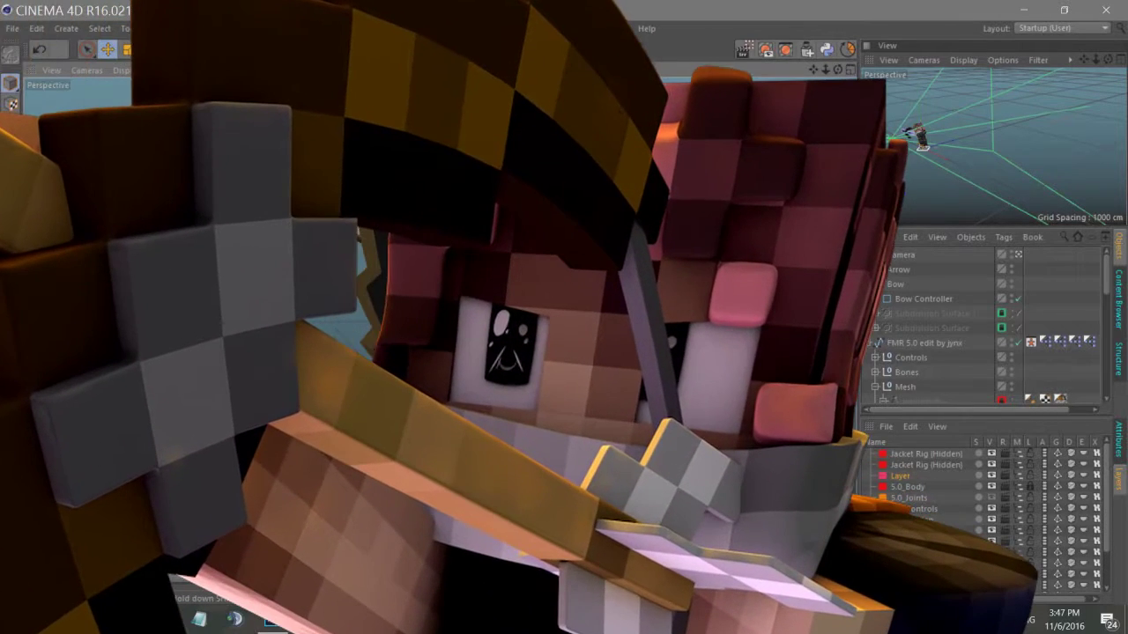
# Switch to the Untitled 4 document and examine the character with the flat hair and bandana up close.
pyautogui.click(610, 28)
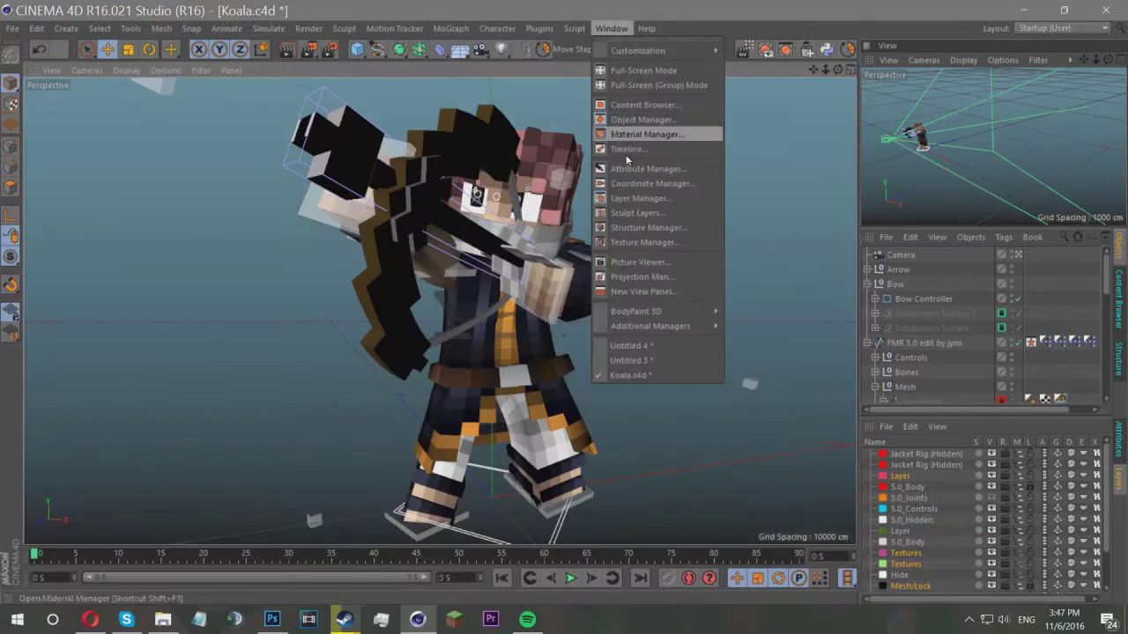
pyautogui.click(650, 348)
pyautogui.scroll(8, 437, 182)
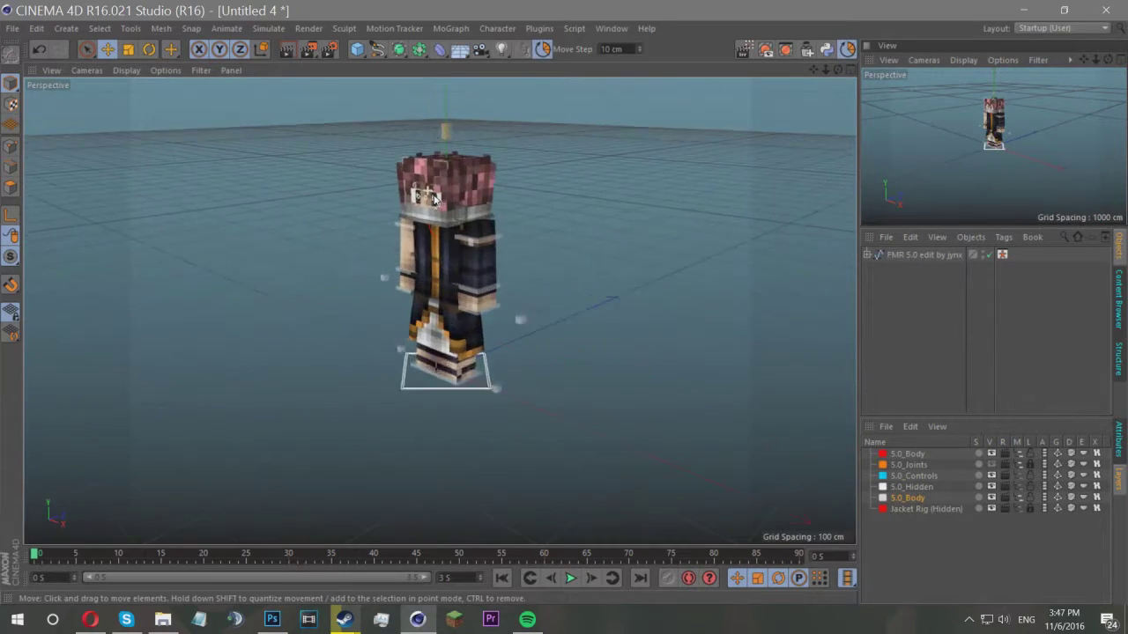
pyautogui.keyDown('alt'); pyautogui.moveTo(458, 174); pyautogui.dragTo(453, 343); pyautogui.keyUp('alt')
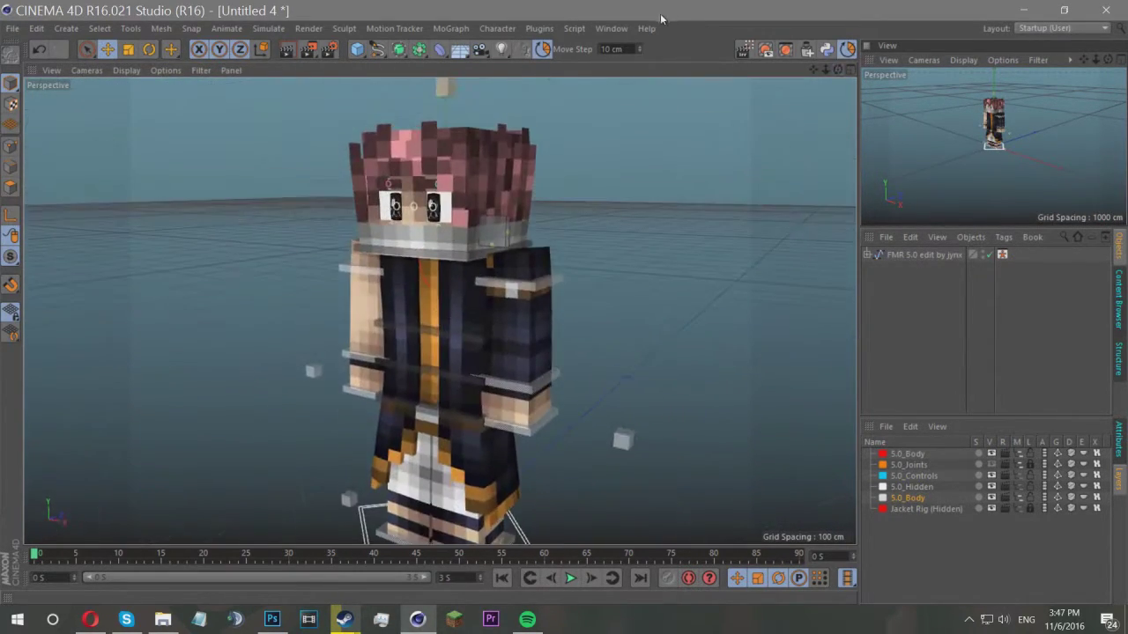
# Switch to the Untitled 3 document and examine the character with the 3D hair and bandana from the front.
pyautogui.click(611, 28)
pyautogui.click(643, 361)
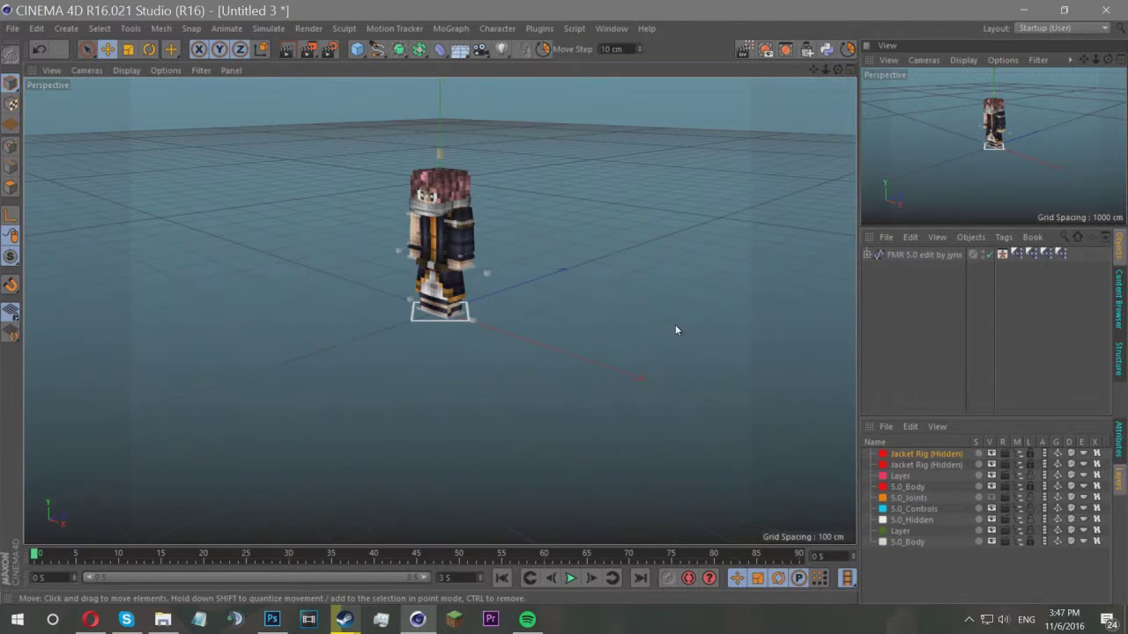
pyautogui.scroll(4, 562, 280)
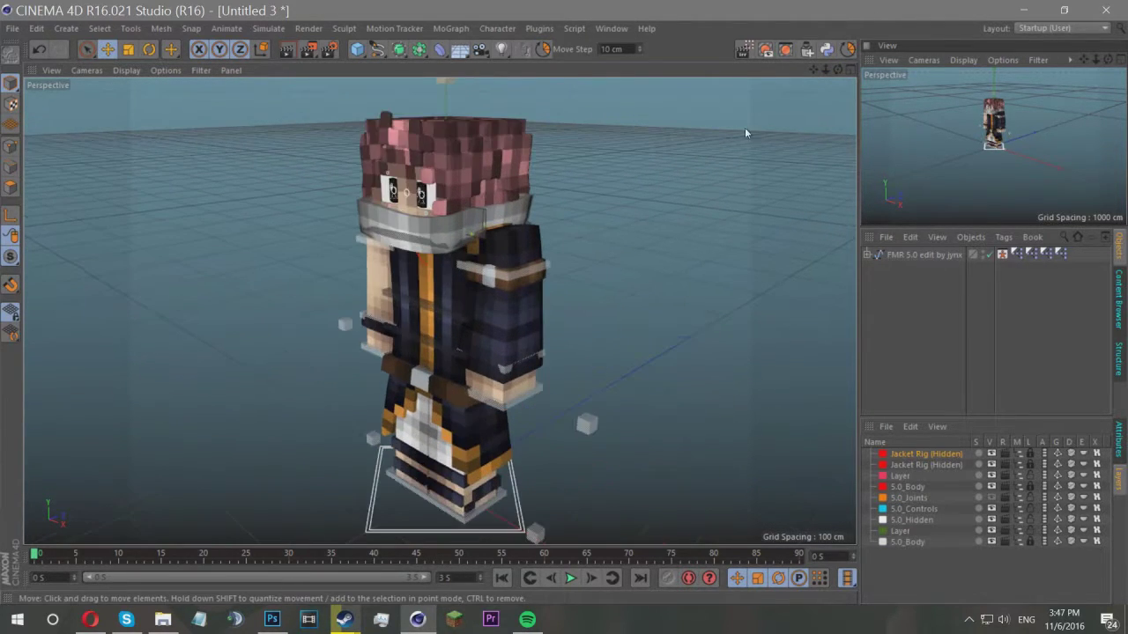
pyautogui.moveTo(838, 70)
pyautogui.mouseDown()
pyautogui.moveTo(812, 67)
pyautogui.moveTo(832, 70)
pyautogui.mouseUp()
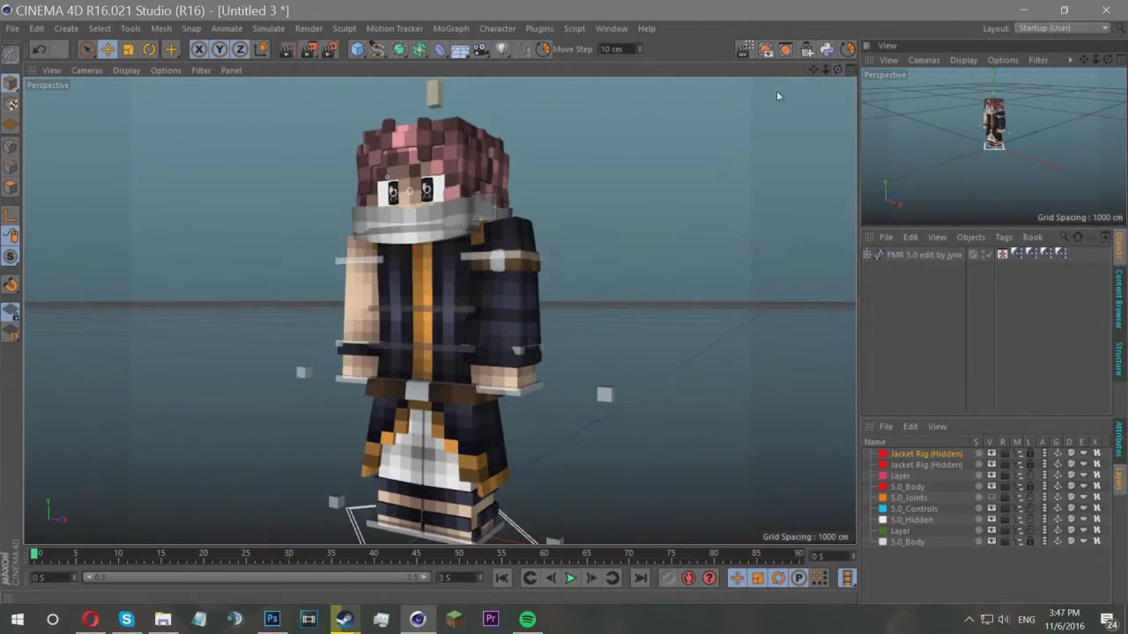
pyautogui.click(612, 29)
pyautogui.click(634, 345)
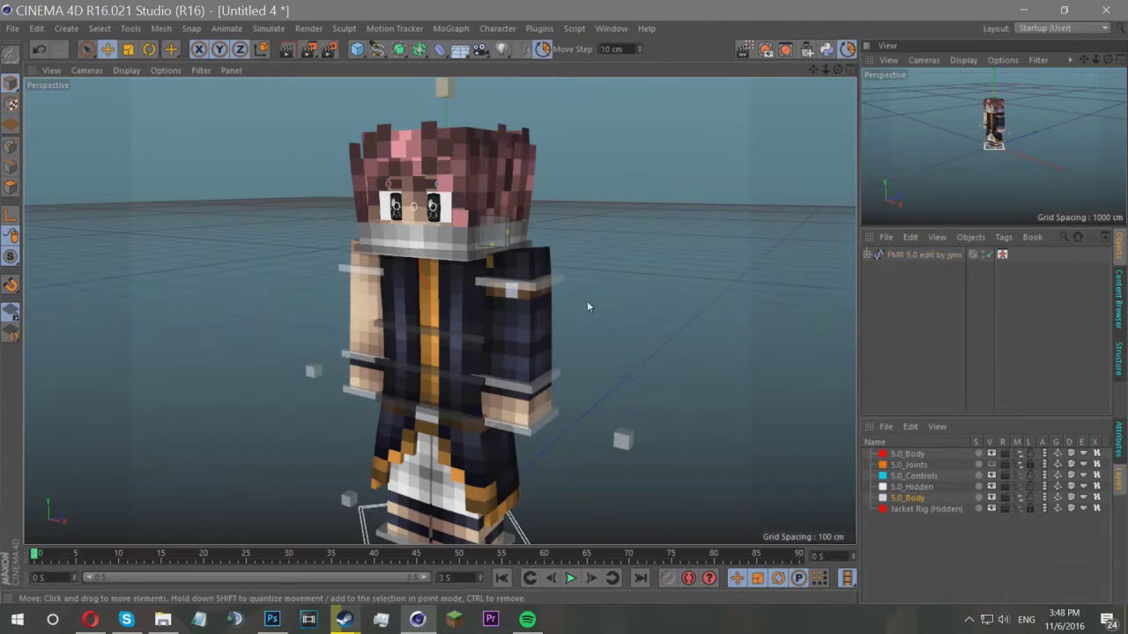
pyautogui.moveTo(547, 257); pyautogui.dragTo(707, 264)
pyautogui.hotkey('ctrl', 'z')
pyautogui.hotkey('ctrl', 'z')
# Copy the rig's Head object from Untitled 3 into Untitled 4 and move it sideways next to the original character.
pyautogui.click(622, 32)
pyautogui.click(631, 360)
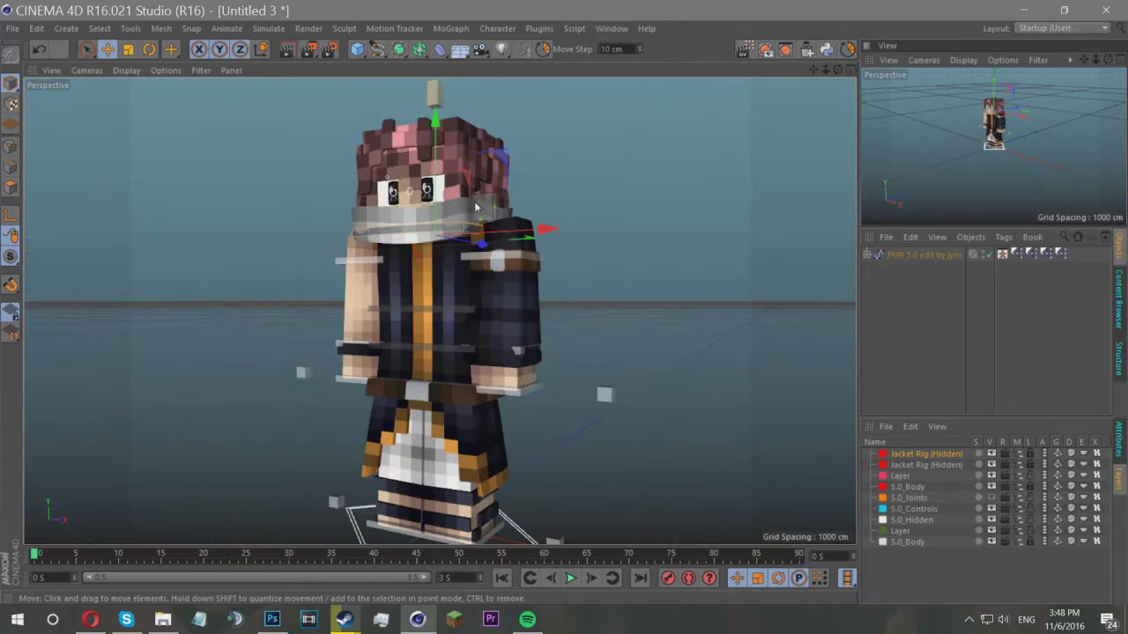
pyautogui.click(868, 255)
pyautogui.click(900, 357)
pyautogui.hotkey('ctrl', 'x')
pyautogui.hotkey('ctrl', 'z')
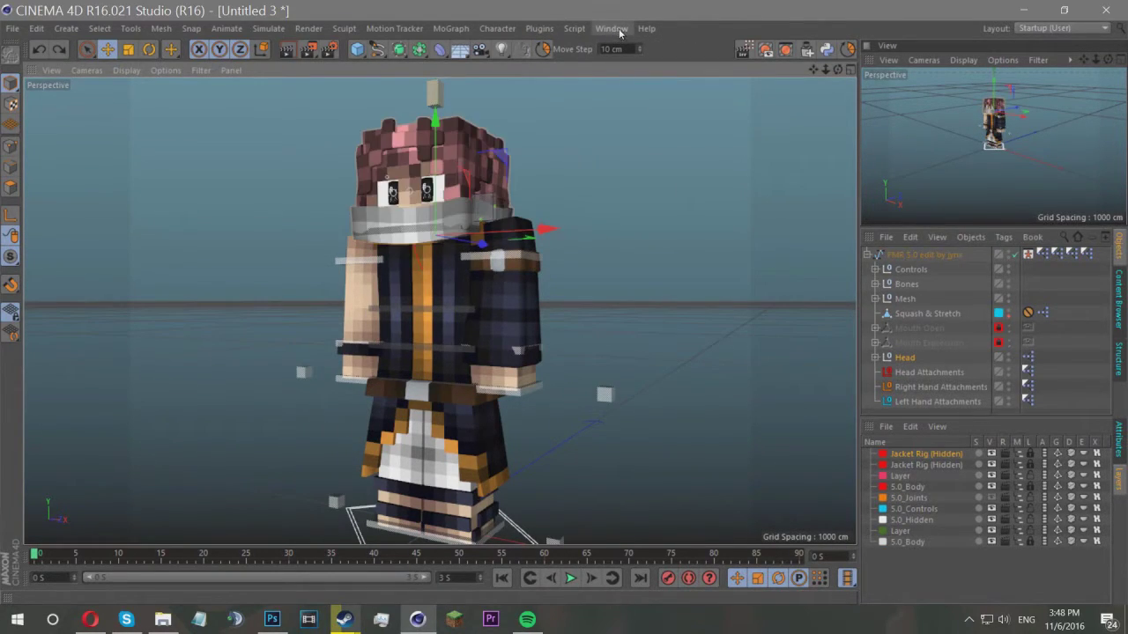
pyautogui.click(619, 33)
pyautogui.click(652, 346)
pyautogui.moveTo(535, 253); pyautogui.dragTo(759, 255)
# Compare the copied head's 3D hair and bandana with the original flat head from above and from the front.
pyautogui.click(831, 108)
pyautogui.moveTo(837, 69)
pyautogui.mouseDown()
pyautogui.moveTo(890, 60)
pyautogui.moveTo(876, 39)
pyautogui.moveTo(828, 55)
pyautogui.mouseUp()
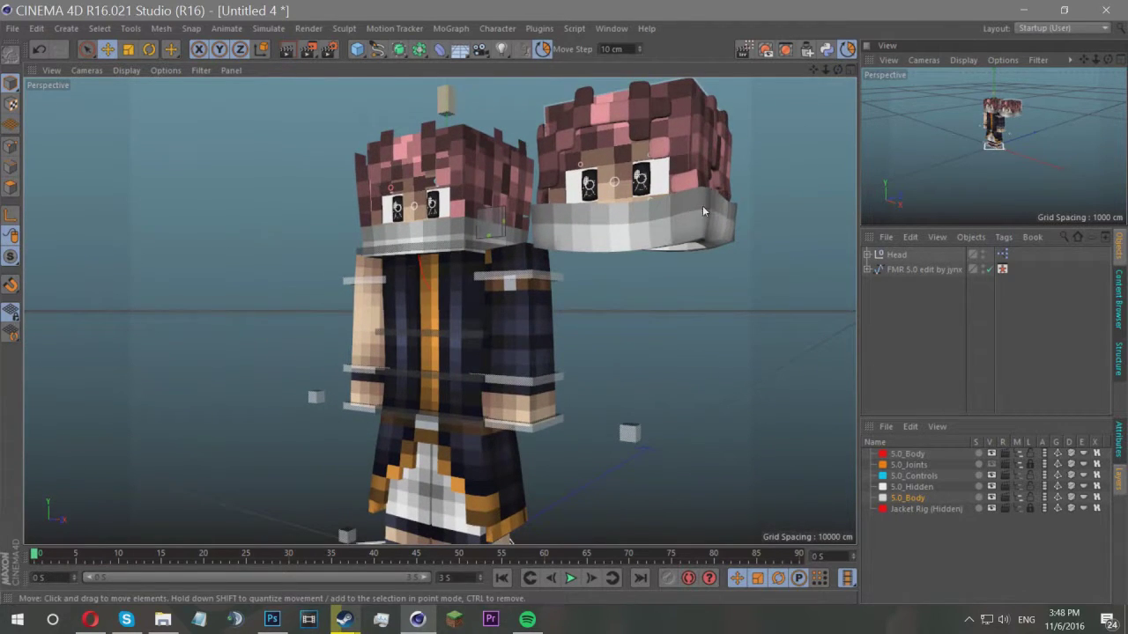
pyautogui.moveTo(838, 70); pyautogui.dragTo(815, 145)
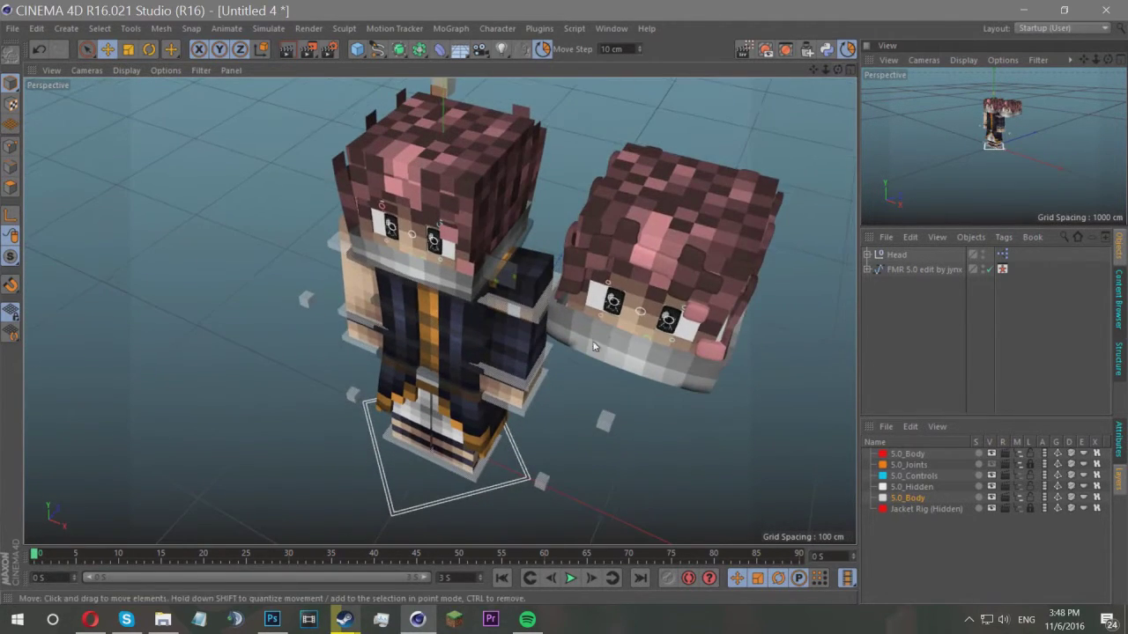
pyautogui.click(706, 375)
pyautogui.click(784, 339)
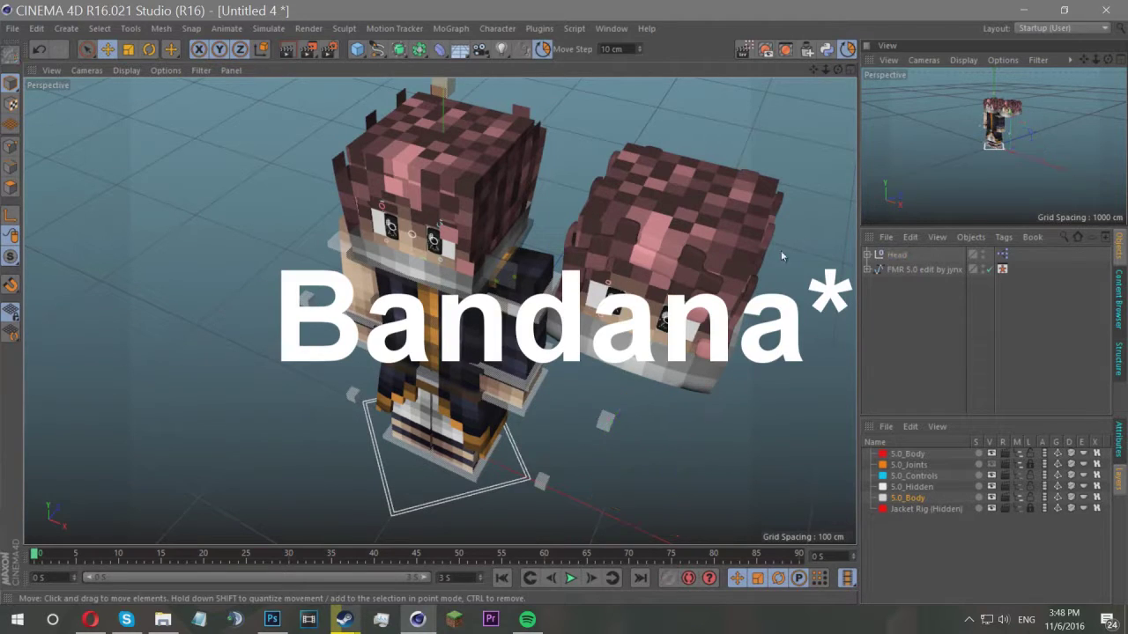
pyautogui.moveTo(838, 70); pyautogui.dragTo(827, 12)
pyautogui.click(652, 125)
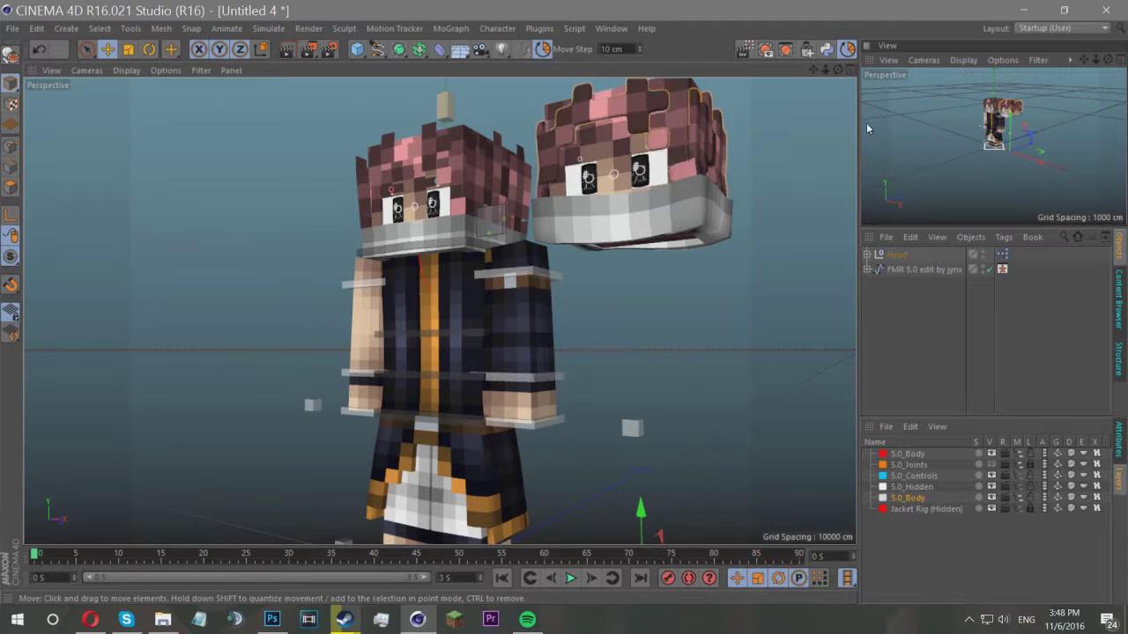
pyautogui.scroll(3, 727, 112)
pyautogui.moveTo(812, 70); pyautogui.dragTo(790, 136)
pyautogui.click(837, 93)
pyautogui.moveTo(838, 70); pyautogui.dragTo(863, 77)
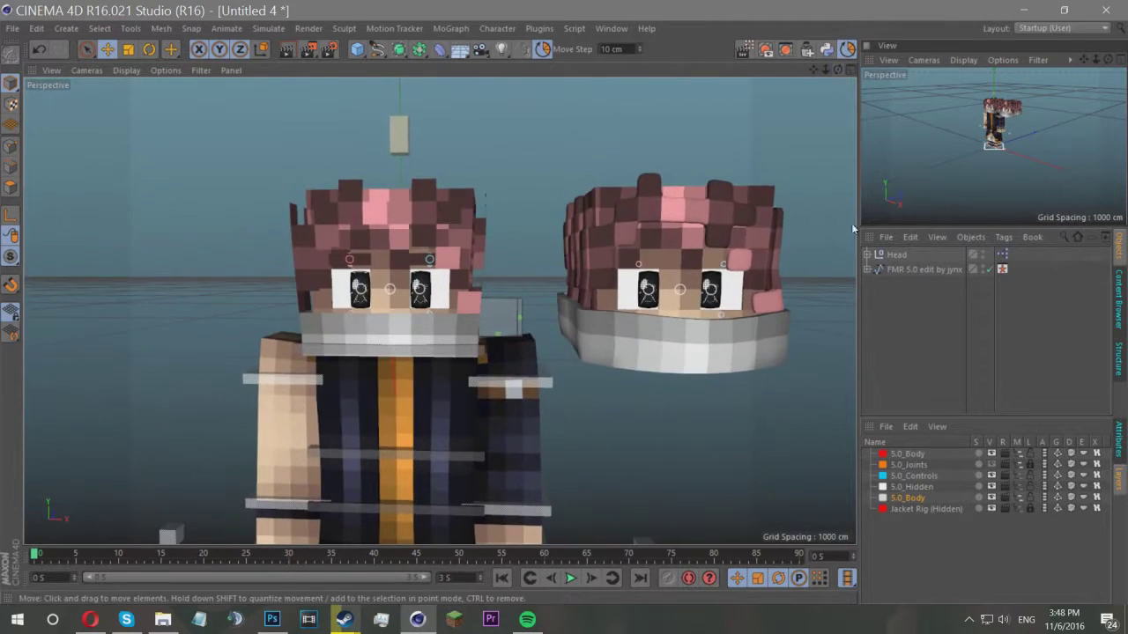
pyautogui.click(939, 272)
pyautogui.click(939, 366)
pyautogui.click(614, 342)
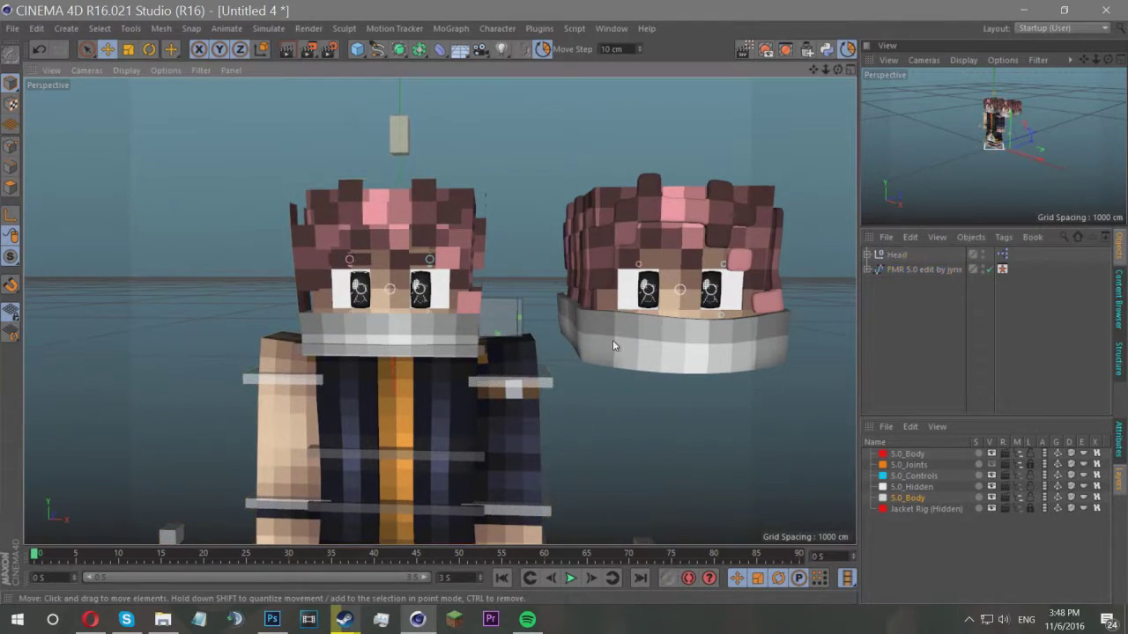
pyautogui.click(941, 270)
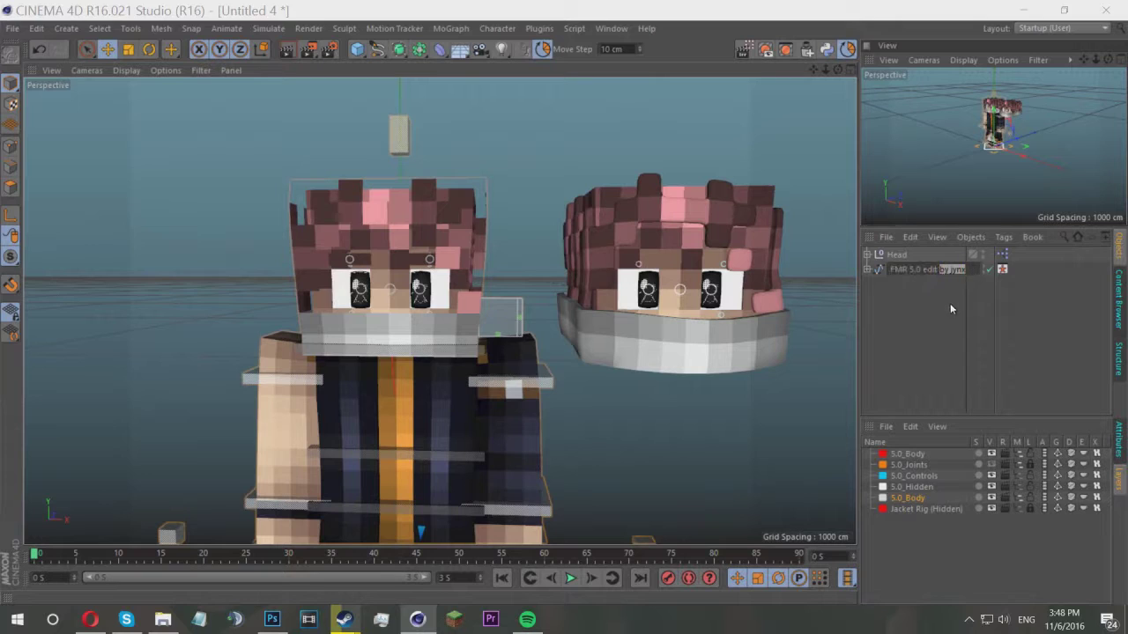
pyautogui.scroll(-4, 397, 335)
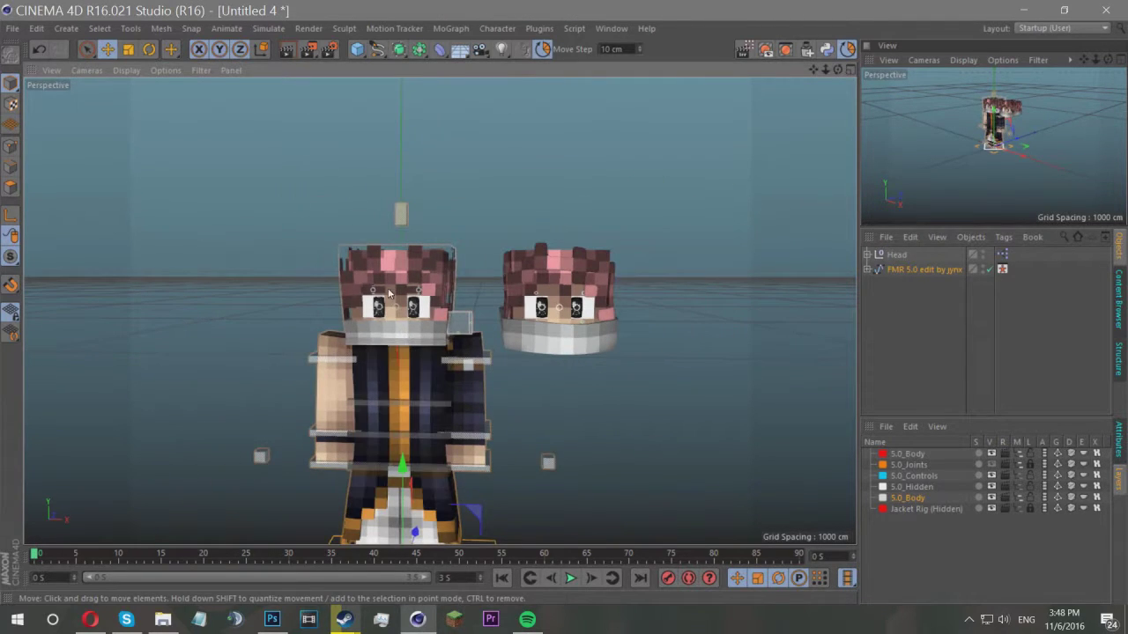
# Switch to the Untitled 3 document and inspect the character with the 3D hair, bandana and clothing again.
pyautogui.click(611, 28)
pyautogui.click(649, 360)
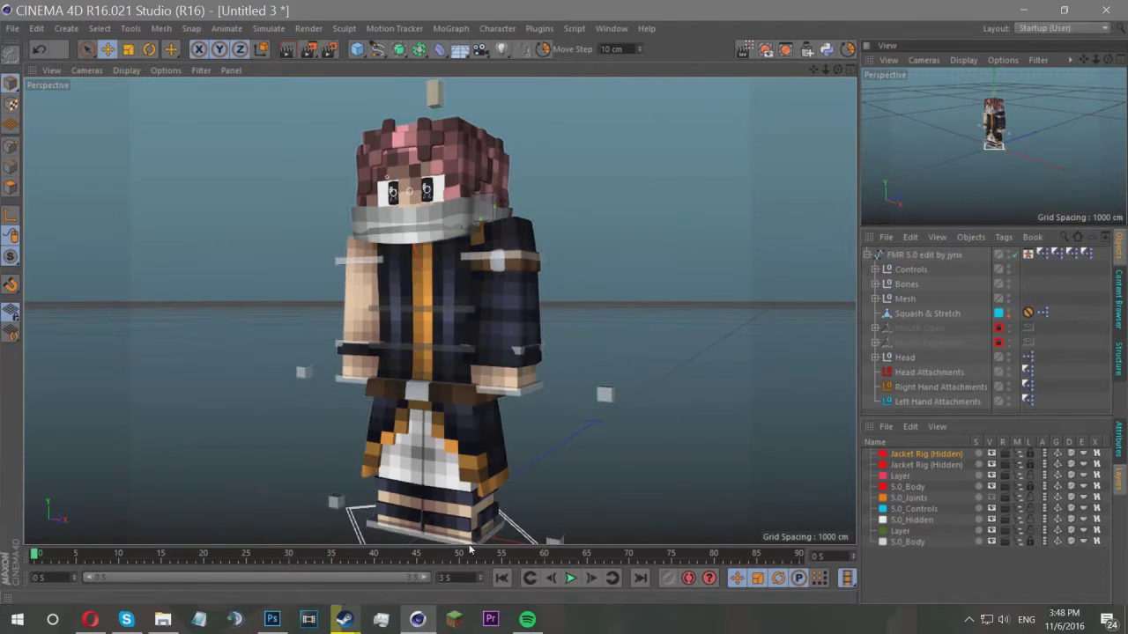
pyautogui.scroll(5, 529, 290)
pyautogui.scroll(-5, 537, 275)
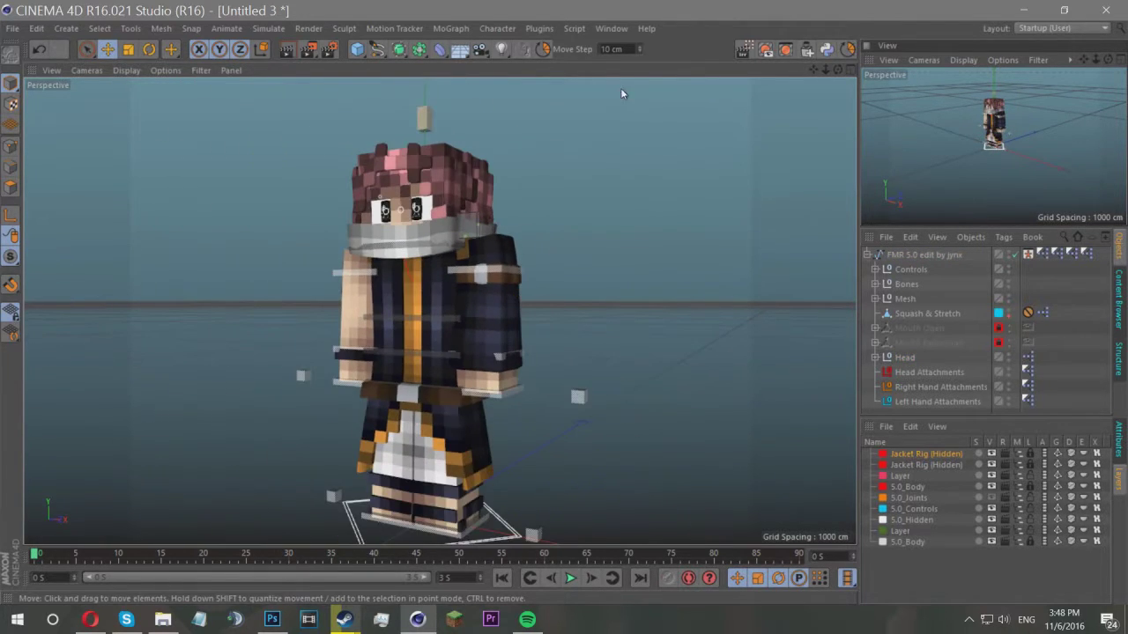
# Return to the Untitled 4 document and inspect the original character's head, jacket and legs up close.
pyautogui.click(612, 28)
pyautogui.click(630, 345)
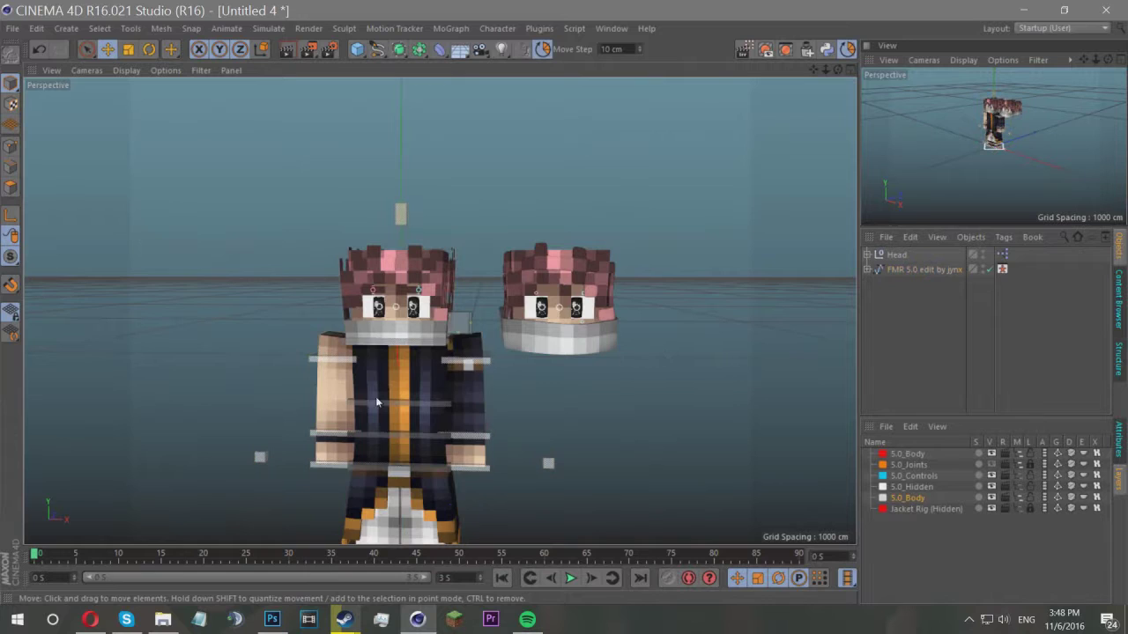
pyautogui.scroll(6, 377, 319)
pyautogui.scroll(-6, 414, 308)
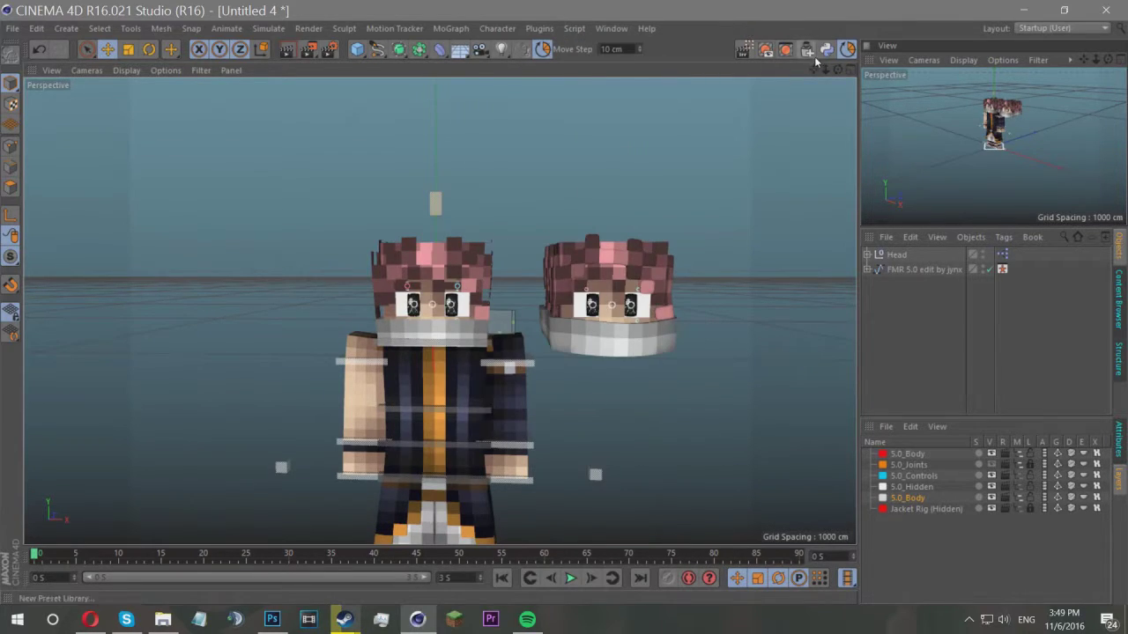
pyautogui.scroll(5, 450, 314)
pyautogui.scroll(3, 450, 314)
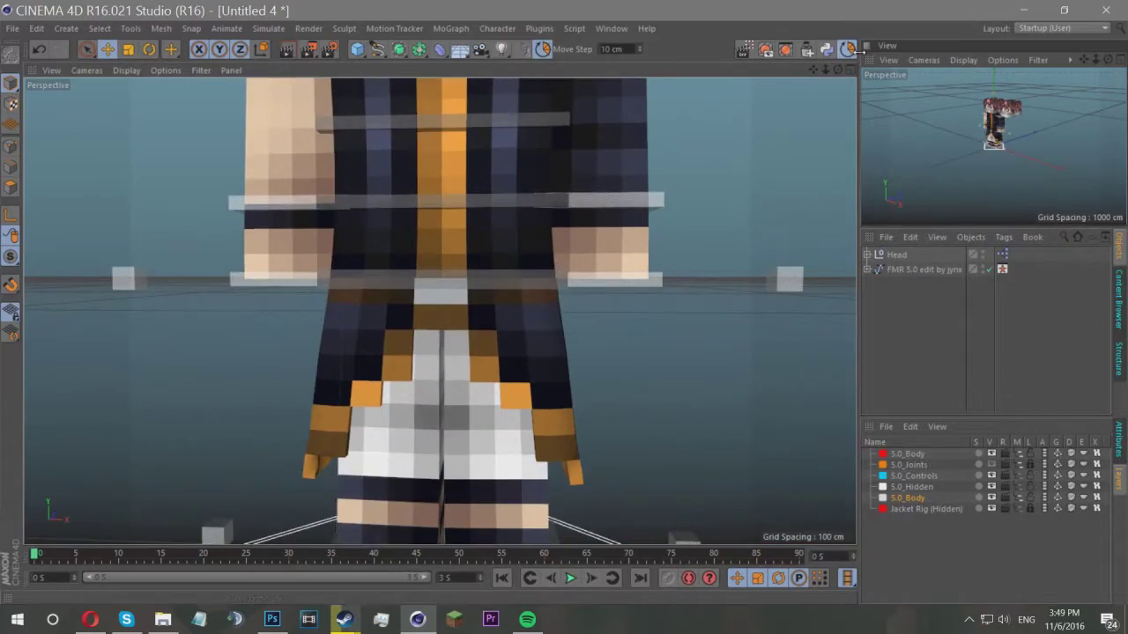
# Delete the copied Head object from Untitled 4.
pyautogui.moveTo(838, 69); pyautogui.dragTo(812, 67)
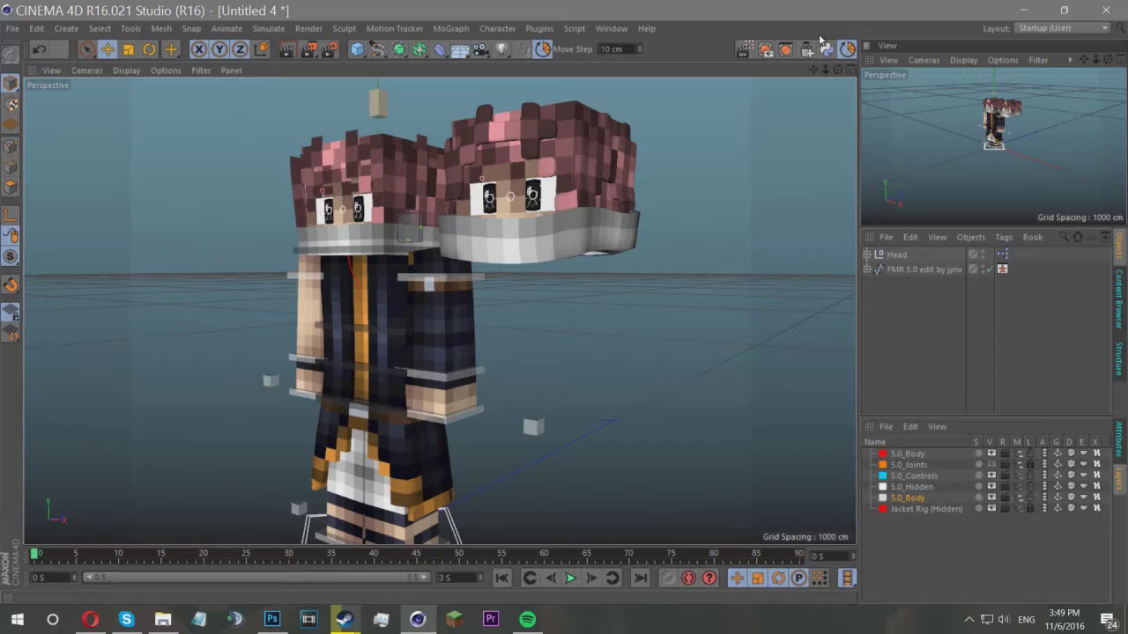
pyautogui.click(891, 255)
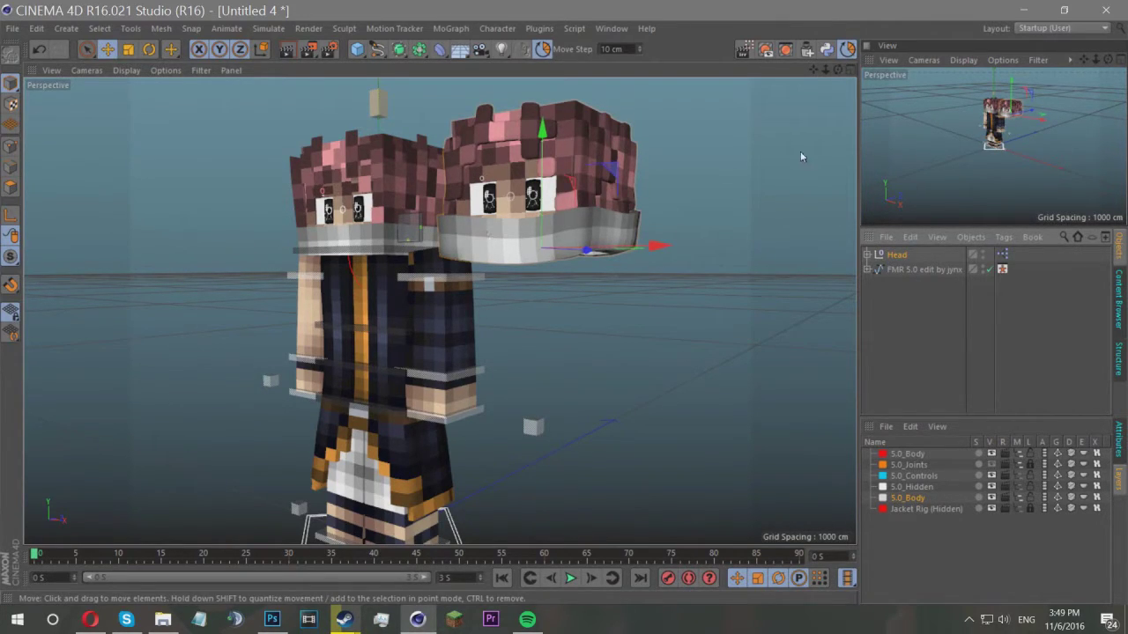
pyautogui.press('Delete')
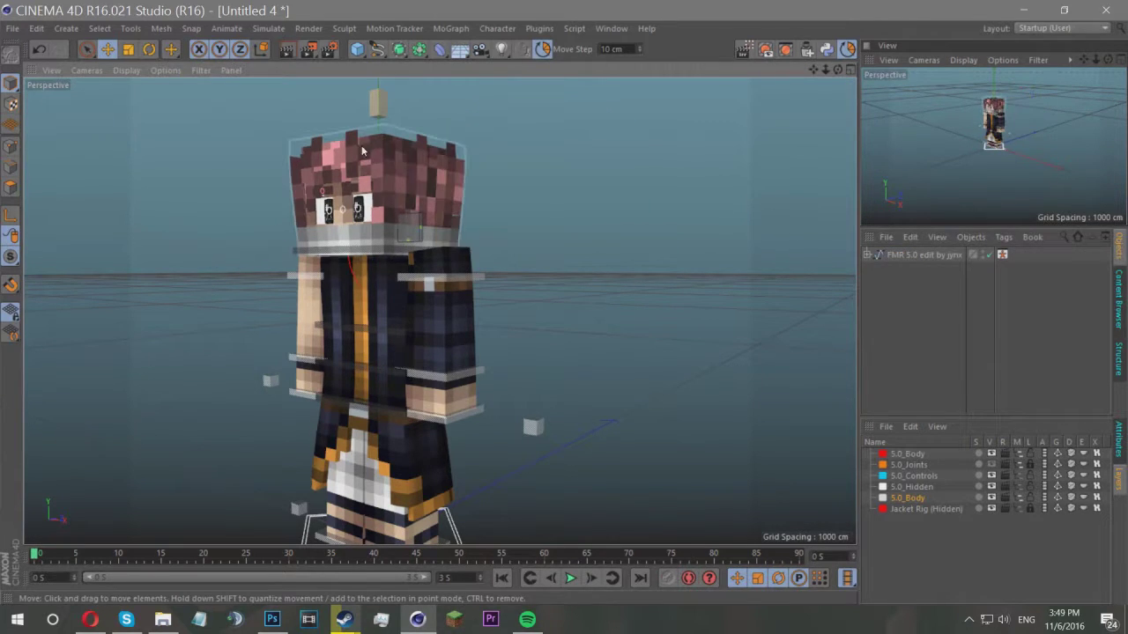
# Duplicate meshHat with its Taper and Bulge deformers from Mesh_Head to the top hierarchy level, and move the copy sideways beside the character.
pyautogui.click(868, 255)
pyautogui.scroll(-5, 911, 340)
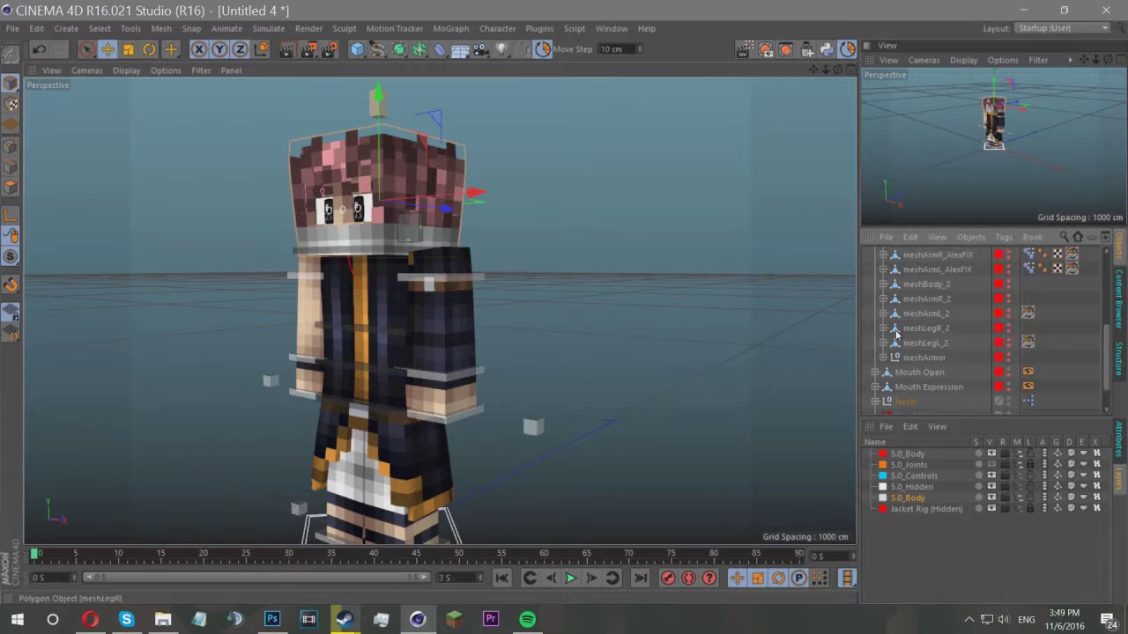
pyautogui.click(875, 402)
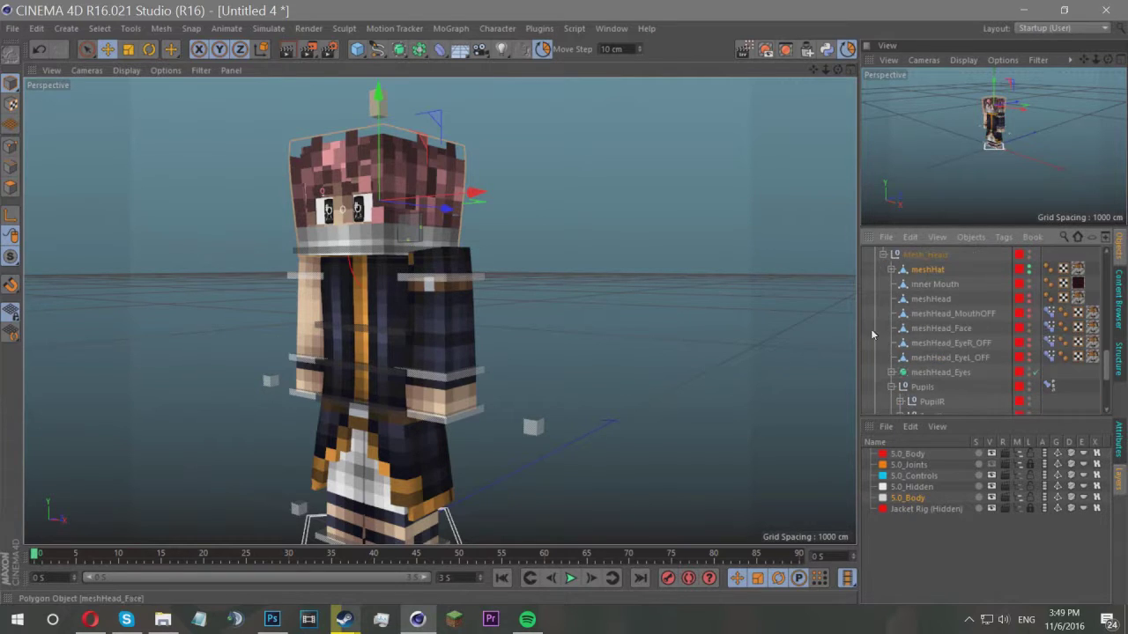
pyautogui.click(891, 270)
pyautogui.scroll(4, 273, 193)
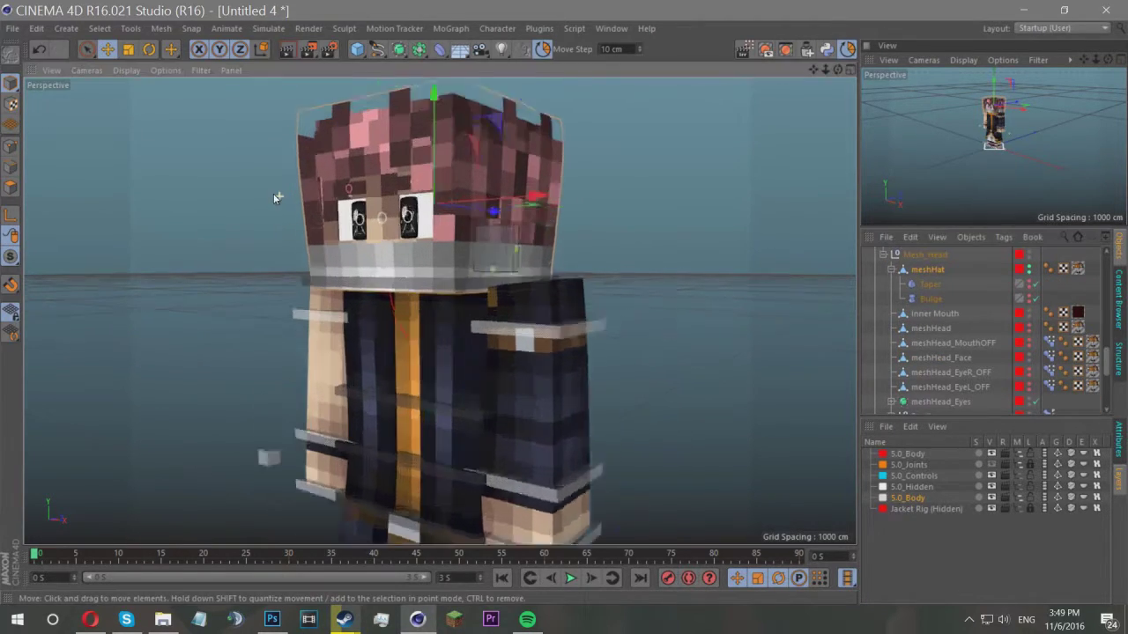
pyautogui.moveTo(813, 69); pyautogui.dragTo(797, 129)
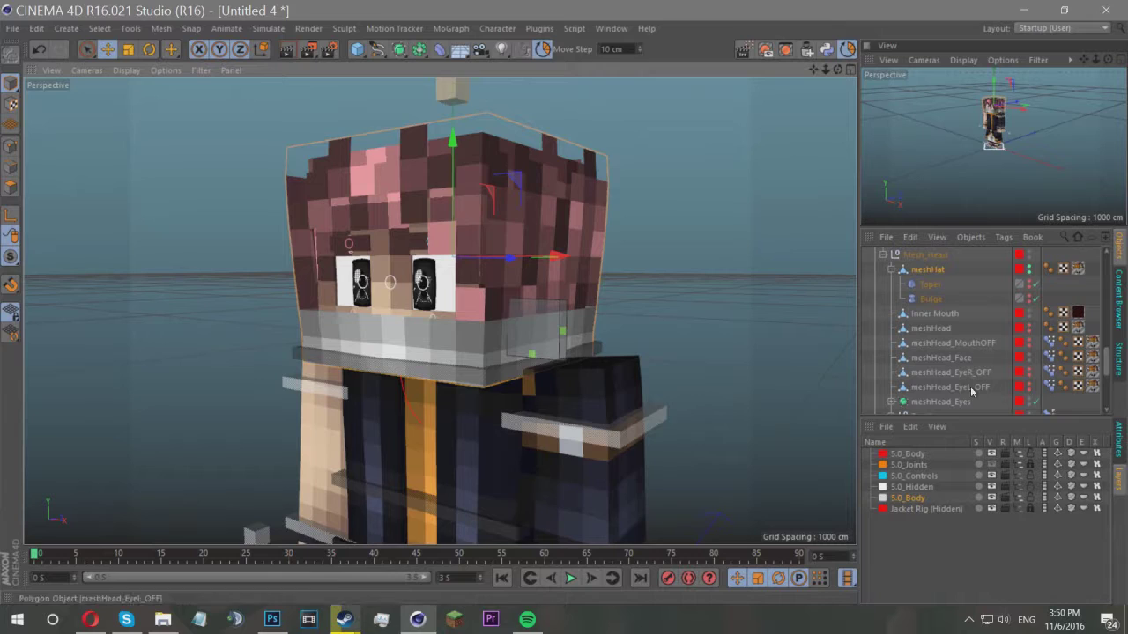
pyautogui.click(876, 300)
pyautogui.scroll(1, 917, 291)
pyautogui.scroll(12, 920, 289)
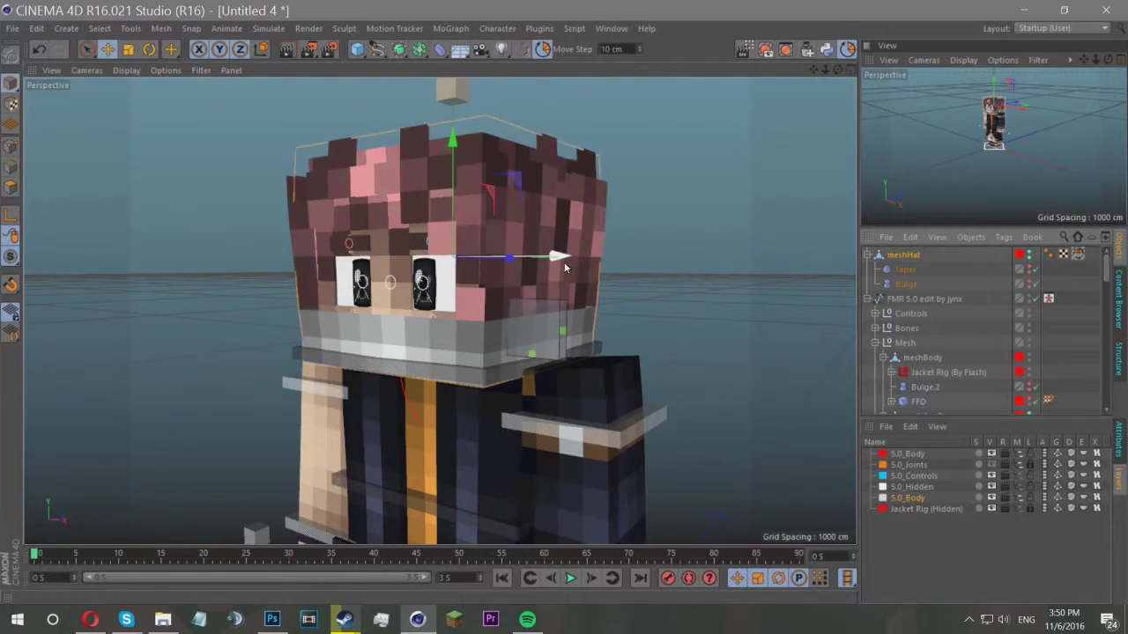
pyautogui.moveTo(557, 257); pyautogui.dragTo(757, 257)
pyautogui.scroll(-5, 374, 313)
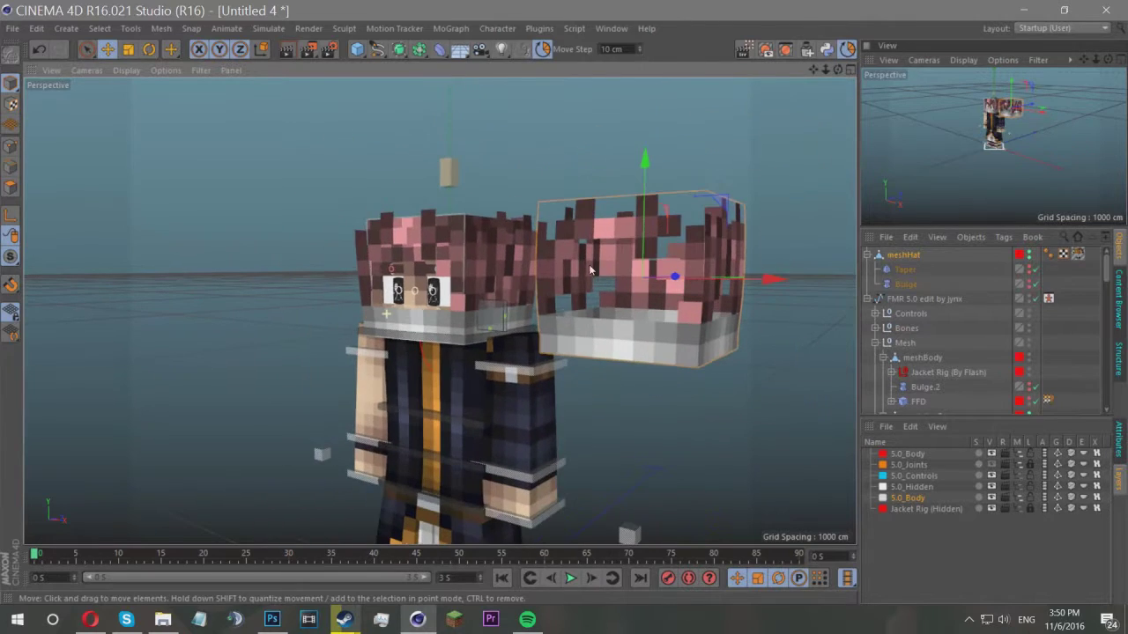
# Select the grey bandana polygons around the base of the copied meshHat in polygon mode with Loop Selection.
pyautogui.click(6, 186)
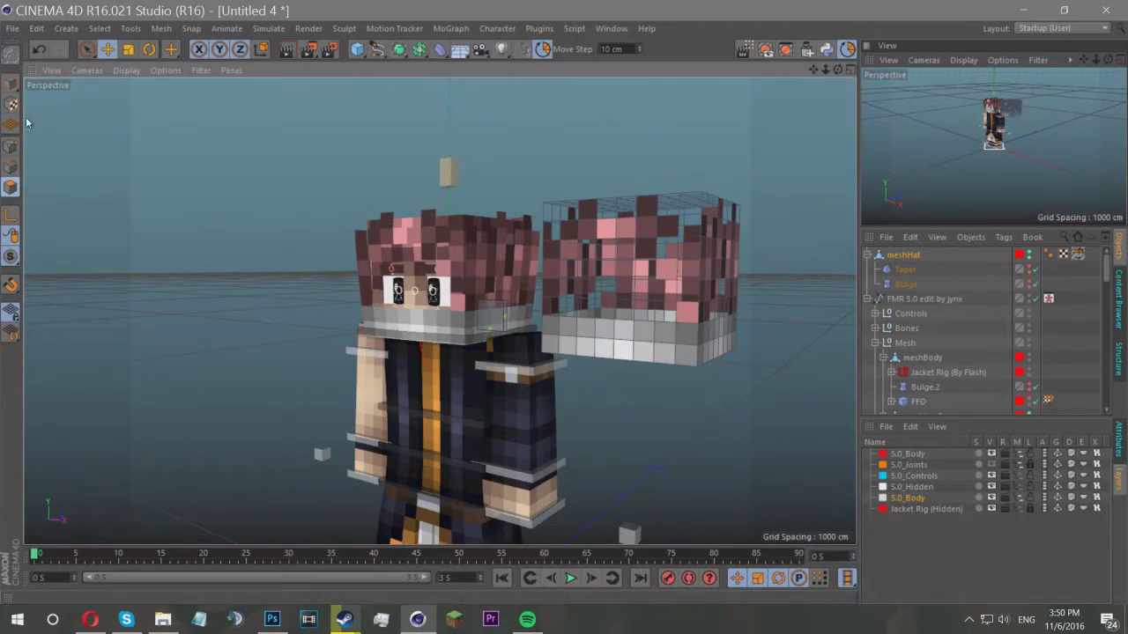
pyautogui.click(86, 49)
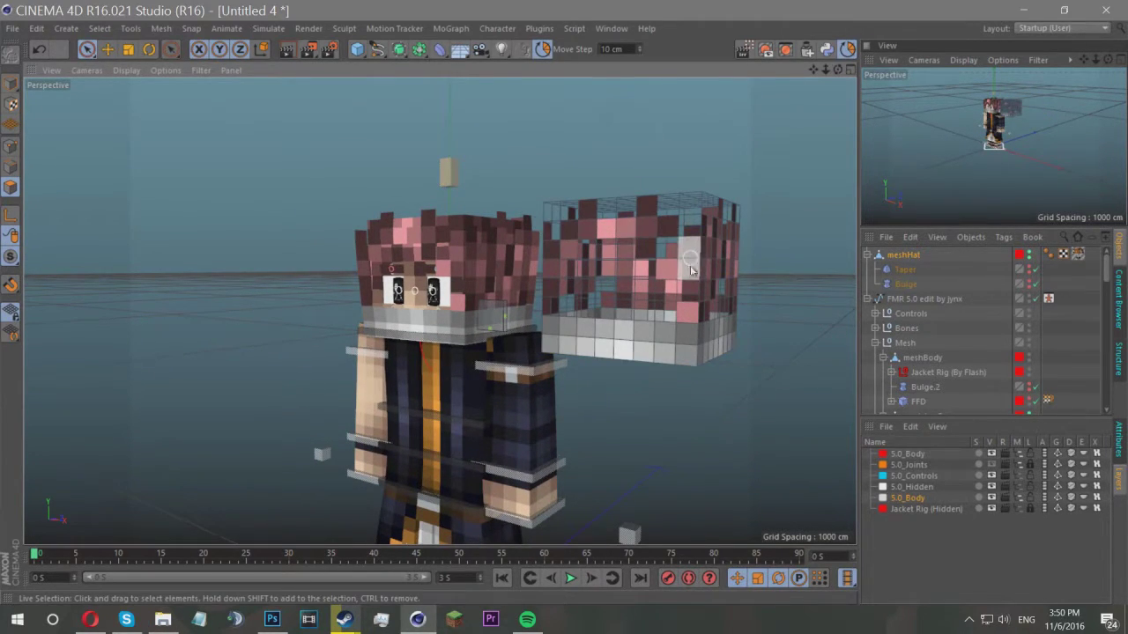
pyautogui.press('l')
pyautogui.press('u')
pyautogui.press('l')
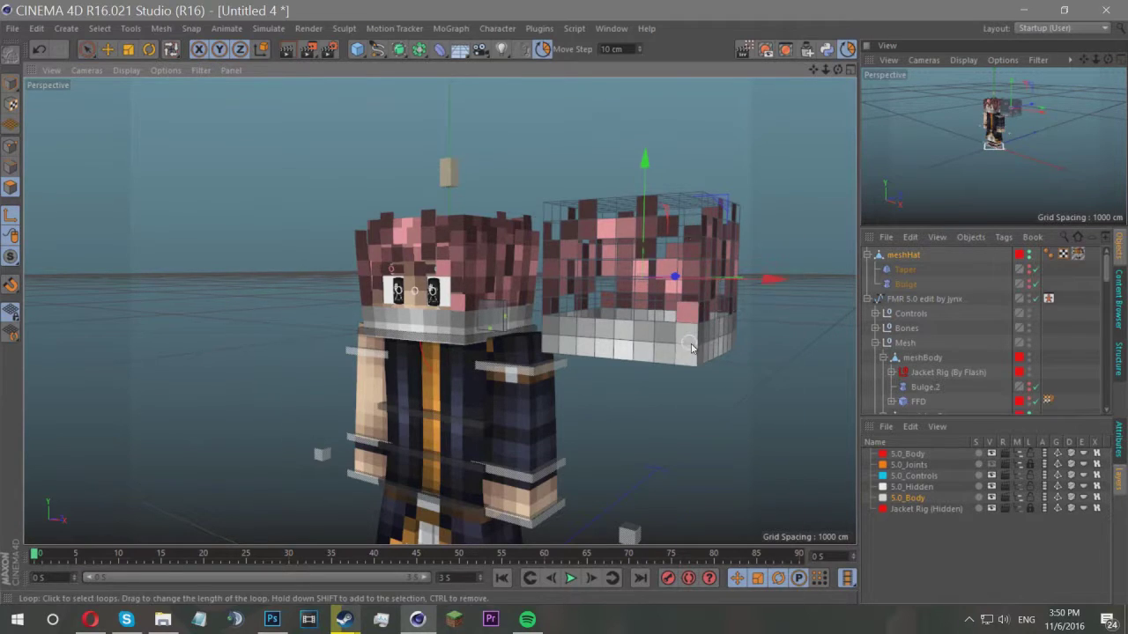
pyautogui.click(687, 342)
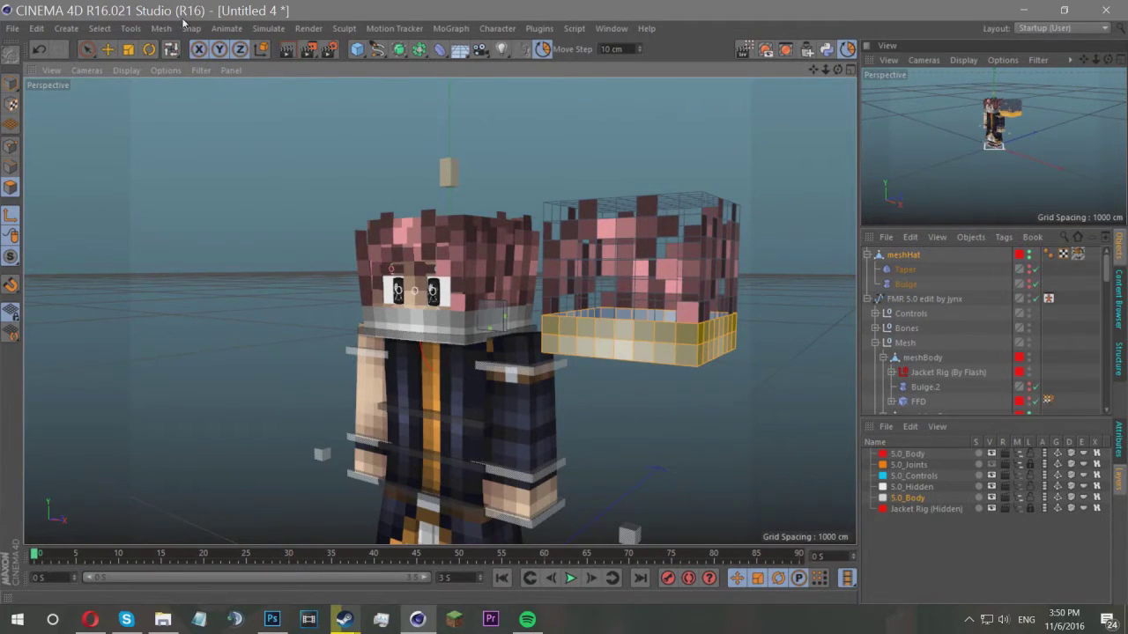
# Add the bandana's underside polygons on the copied meshHat to the selection with Live Selection.
pyautogui.moveTo(836, 70); pyautogui.dragTo(775, 87)
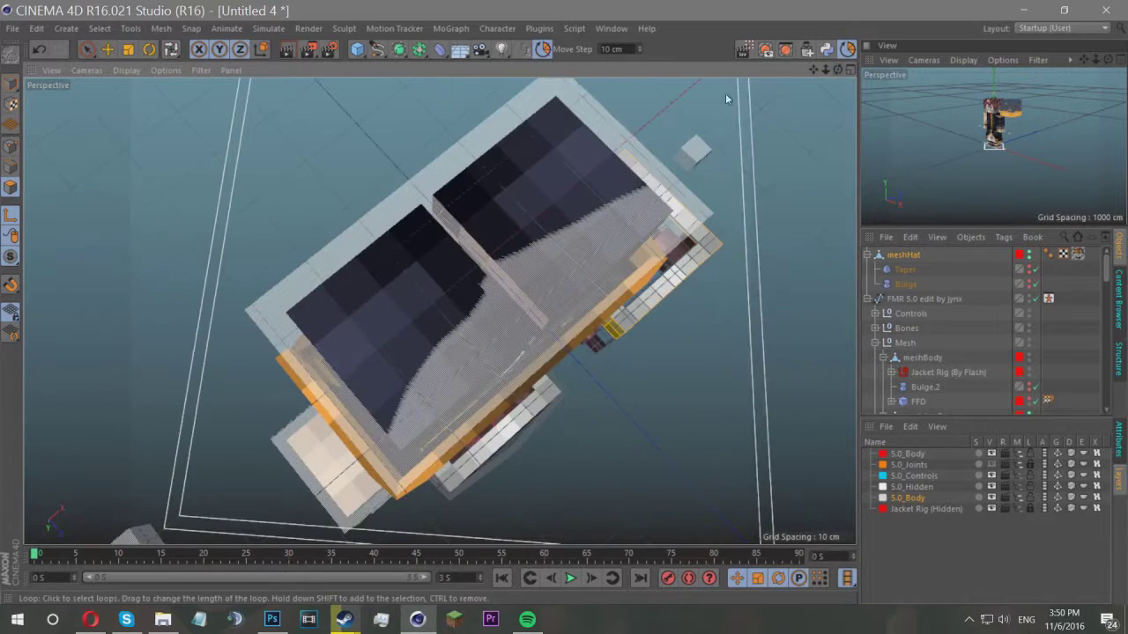
pyautogui.moveTo(839, 70); pyautogui.dragTo(792, 86)
pyautogui.click(86, 49)
pyautogui.scroll(5, 431, 222)
pyautogui.moveTo(434, 222); pyautogui.dragTo(625, 444)
pyautogui.moveTo(813, 70); pyautogui.dragTo(881, 8)
pyautogui.moveTo(502, 128)
pyautogui.keyDown('shift'); pyautogui.mouseDown()
pyautogui.moveTo(431, 176)
pyautogui.moveTo(496, 516)
pyautogui.moveTo(682, 357)
pyautogui.mouseUp(); pyautogui.keyUp('shift')
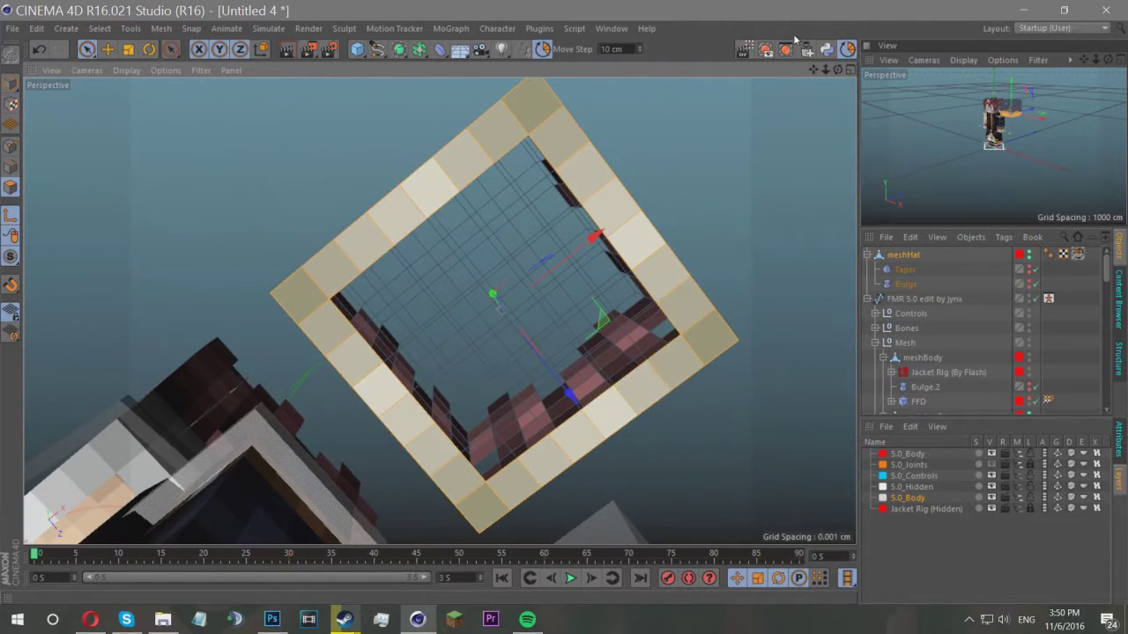
# Invert the selection and delete all polygons of the copied meshHat except the bandana band.
pyautogui.moveTo(838, 69); pyautogui.dragTo(758, 159)
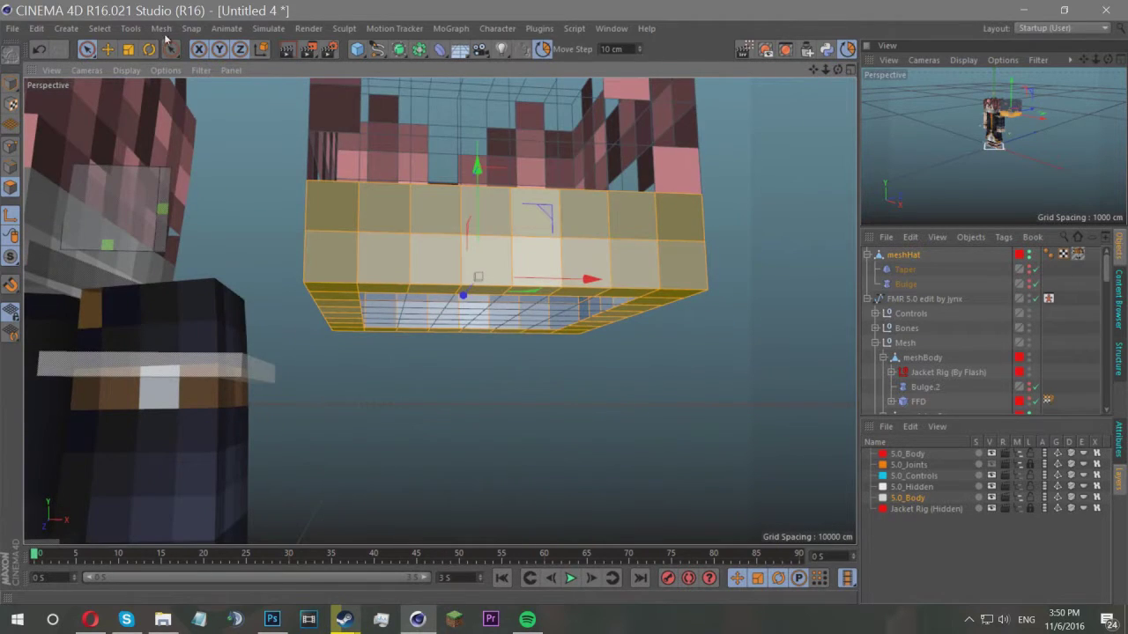
pyautogui.click(108, 30)
pyautogui.click(115, 251)
pyautogui.scroll(-6, 441, 176)
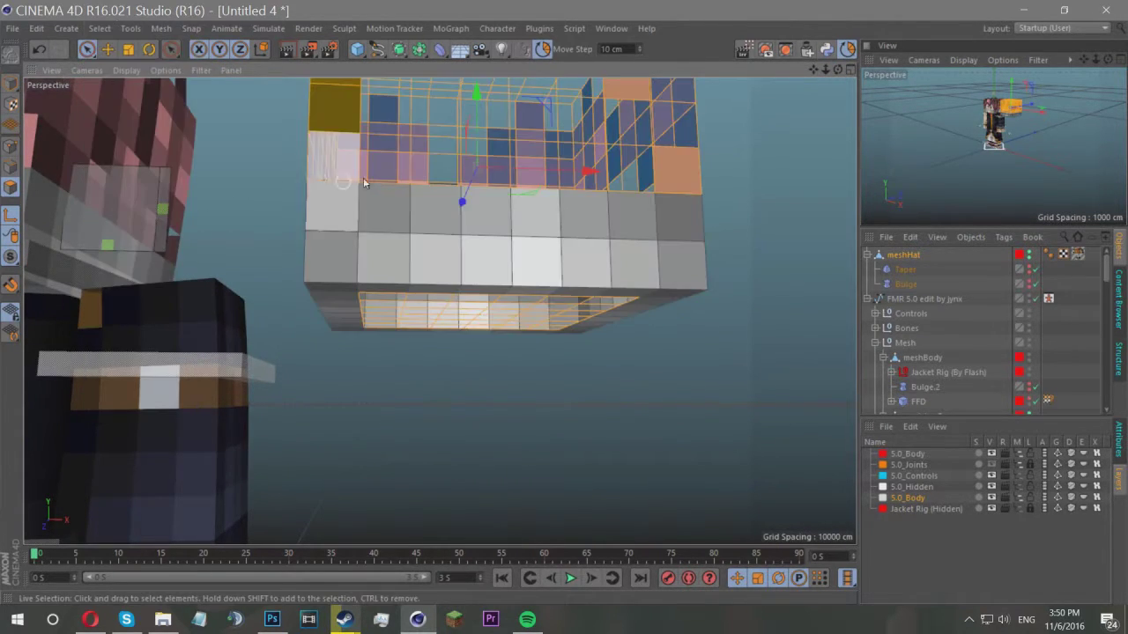
pyautogui.moveTo(837, 69); pyautogui.dragTo(951, 105)
pyautogui.keyDown('alt'); pyautogui.moveTo(440, 311); pyautogui.dragTo(439, 311); pyautogui.keyUp('alt')
pyautogui.press('Delete')
pyautogui.scroll(8, 340, 129)
pyautogui.scroll(-5, 489, 220)
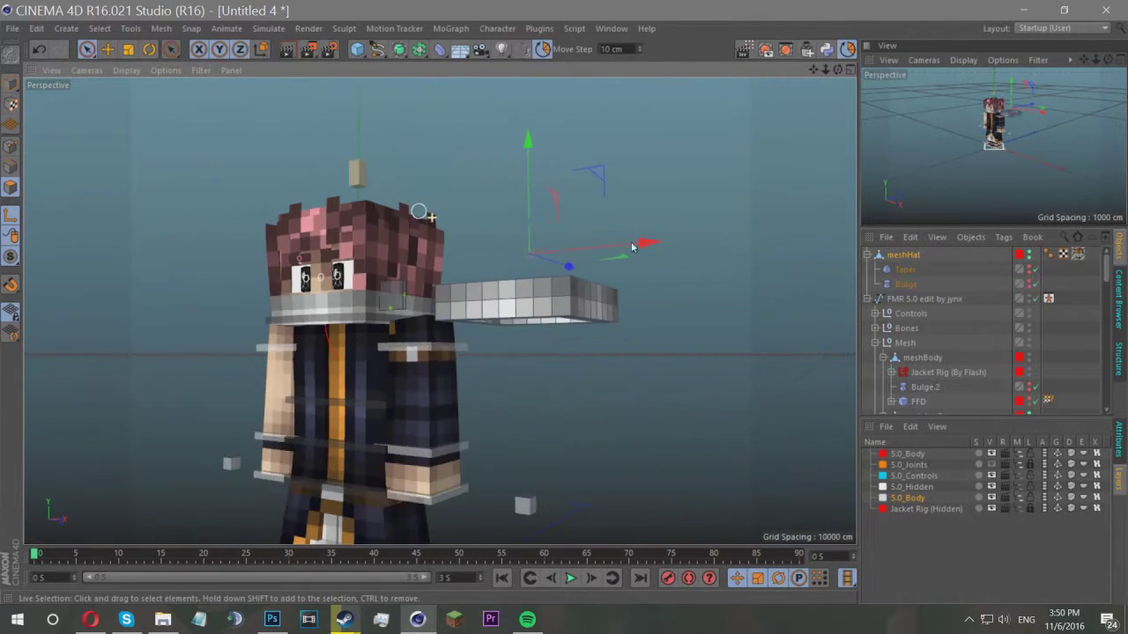
pyautogui.scroll(5, 440, 310)
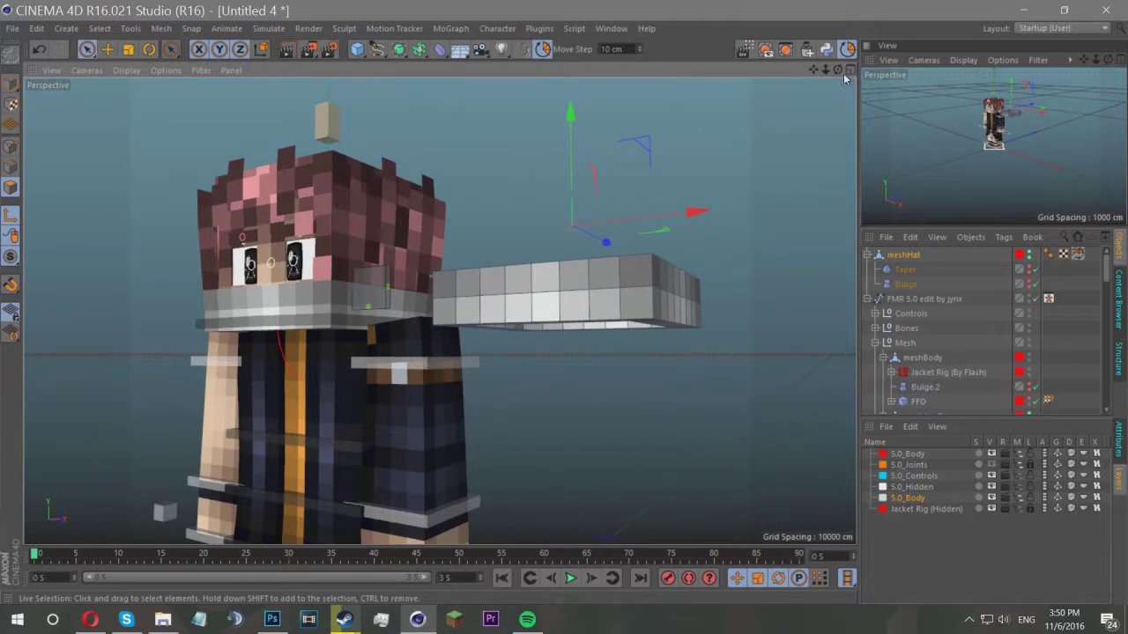
# Put the bandana copy of meshHat back into the Mesh_Head group and select the original meshHat there.
pyautogui.keyDown('alt'); pyautogui.moveTo(440, 311); pyautogui.dragTo(687, 245); pyautogui.keyUp('alt')
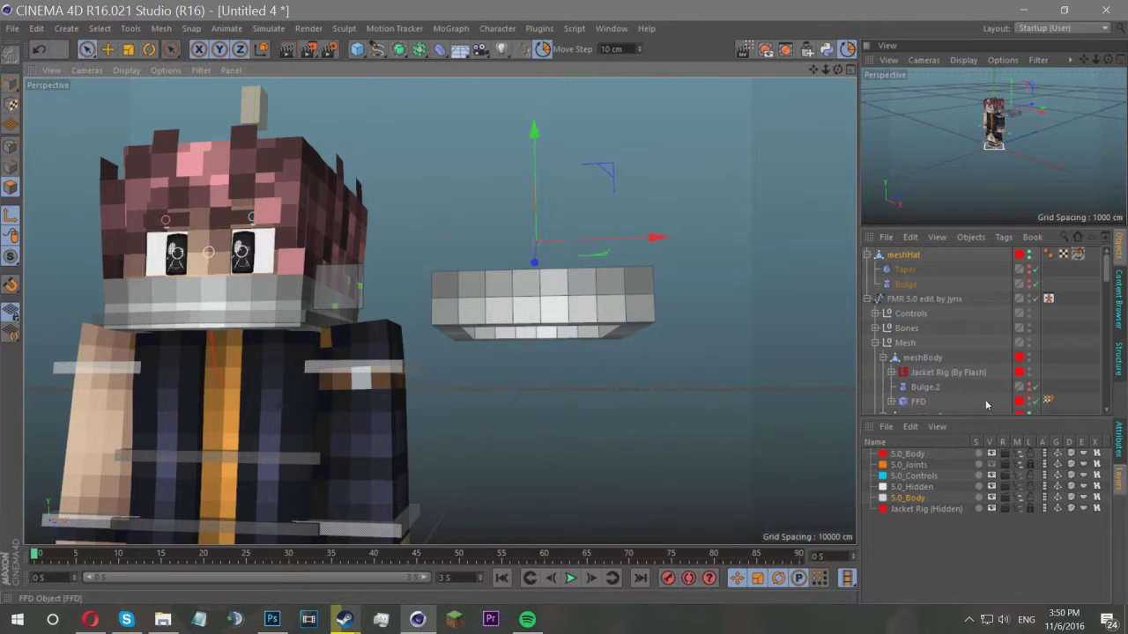
pyautogui.moveTo(900, 259); pyautogui.dragTo(943, 311)
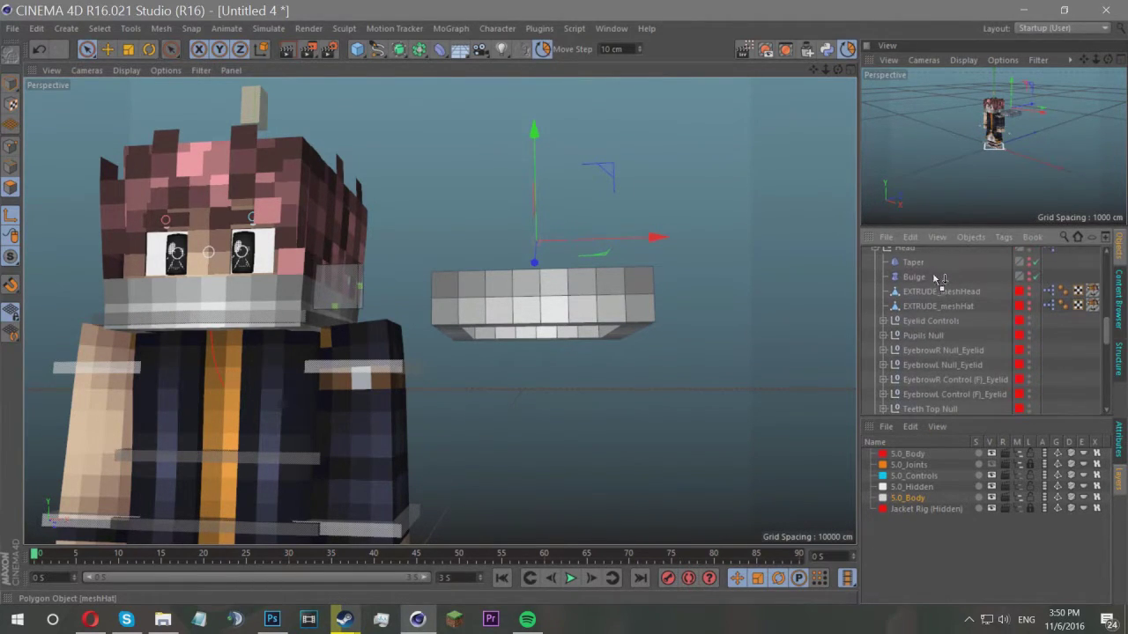
pyautogui.moveTo(949, 414); pyautogui.dragTo(939, 333)
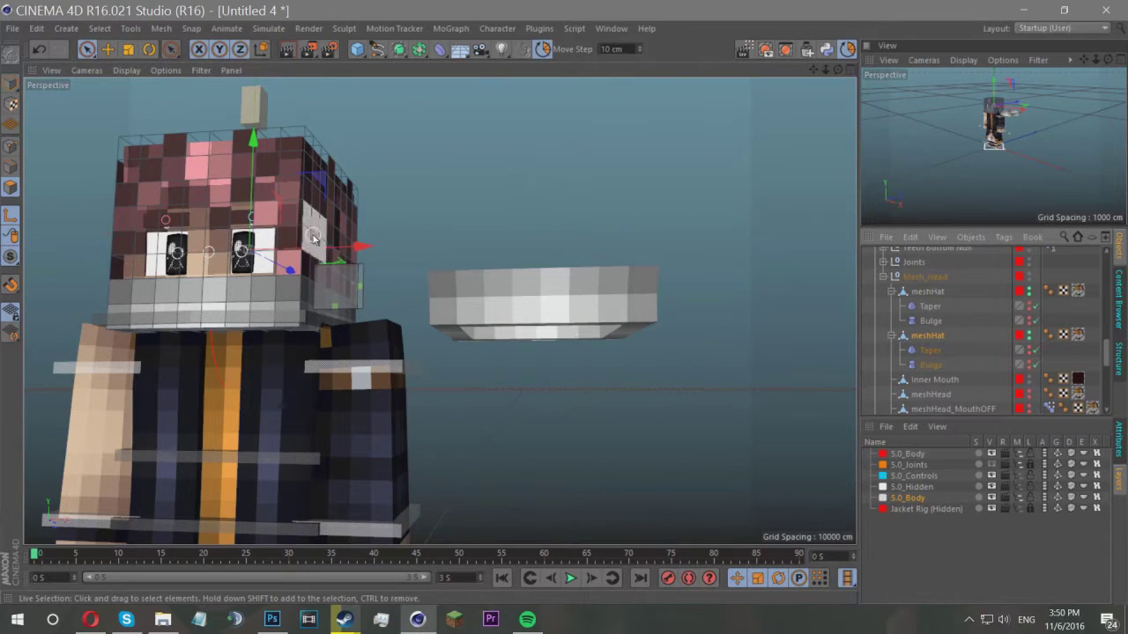
# Select the grey bandana polygon loops around the base of the original meshHat with Loop Selection.
pyautogui.press('u')
pyautogui.press('l')
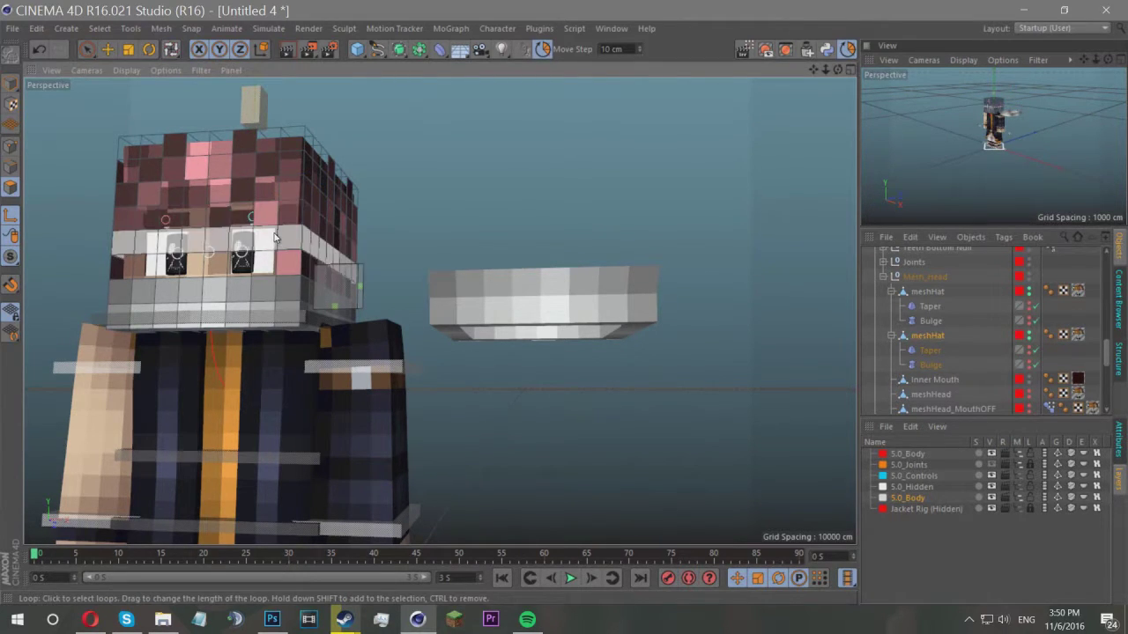
pyautogui.click(302, 296)
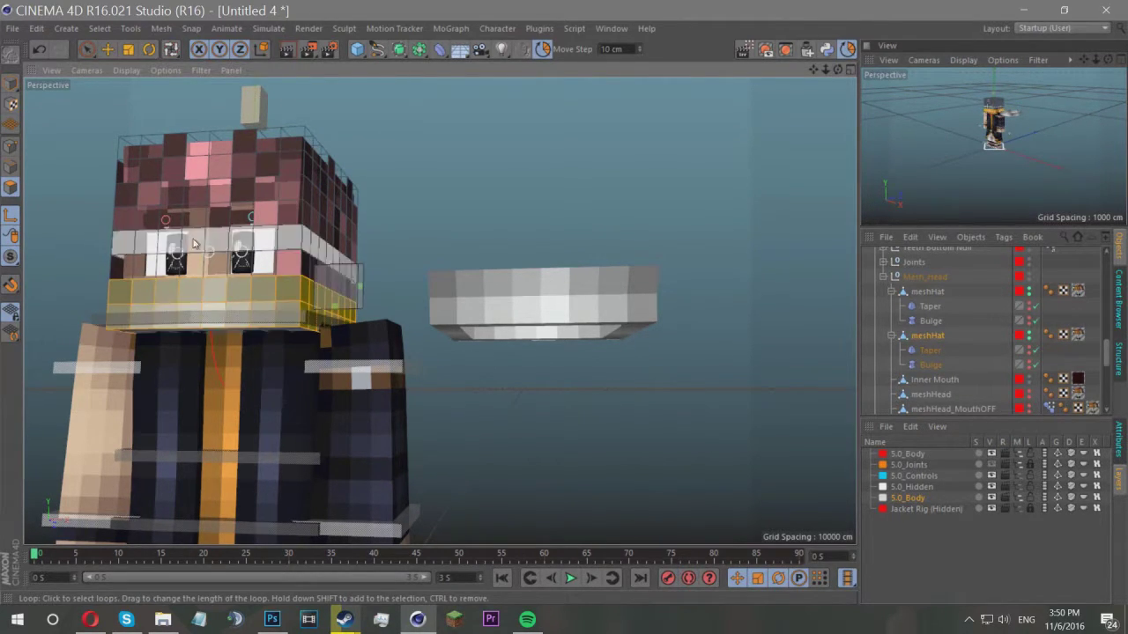
pyautogui.click(86, 50)
pyautogui.scroll(2, 654, 164)
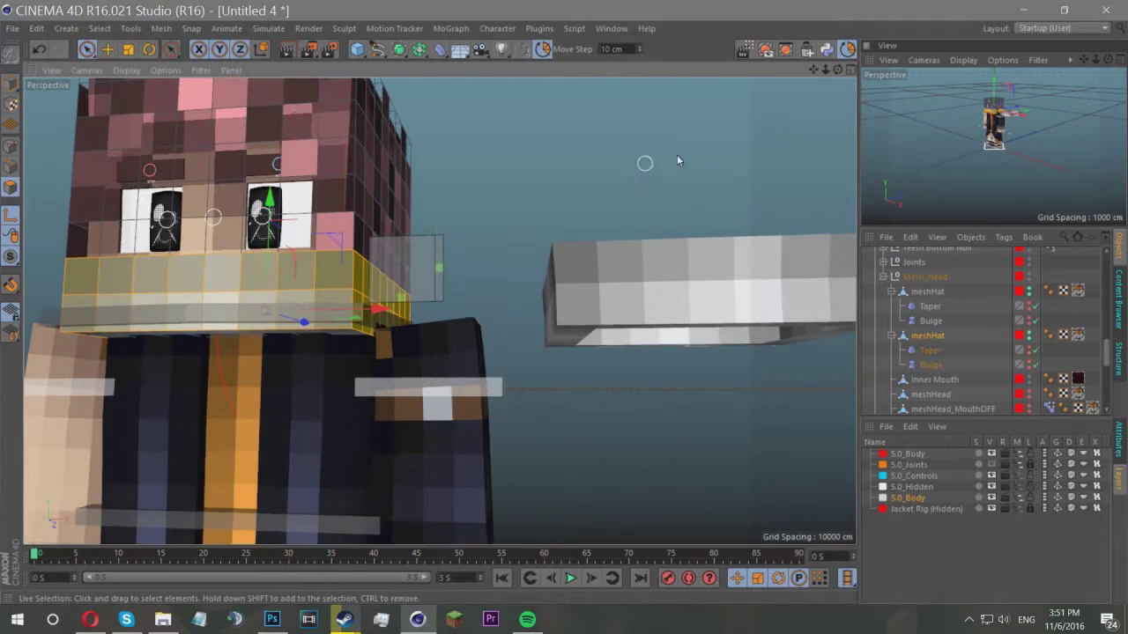
# Move the original meshHat about 190 cm sideways along X, clear of the character and the bandana copy.
pyautogui.moveTo(838, 69); pyautogui.dragTo(786, 42)
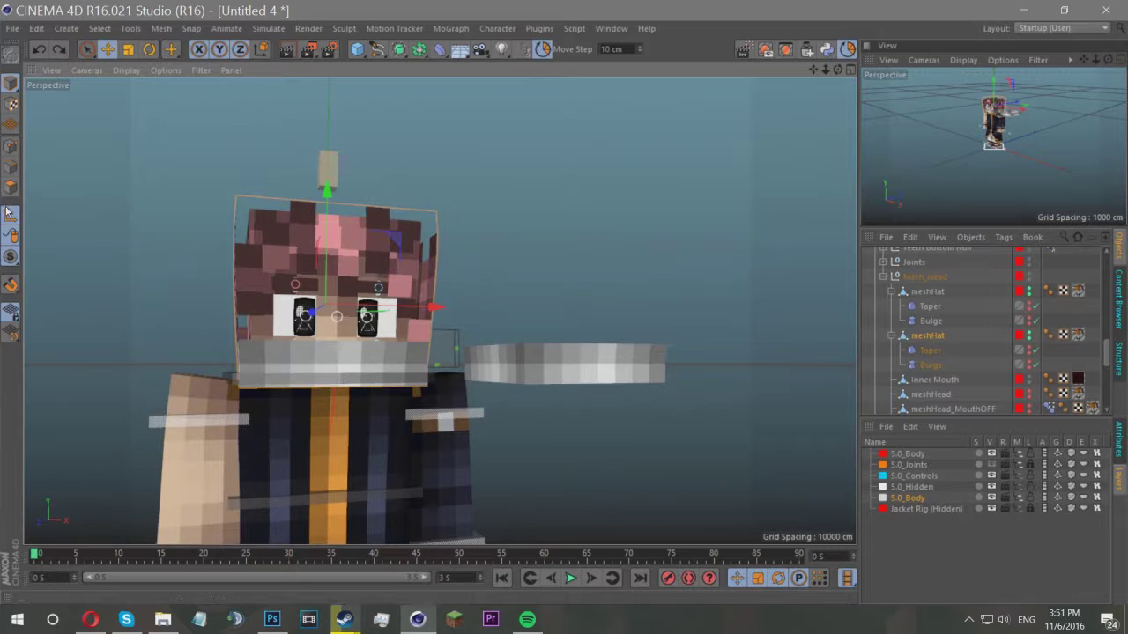
pyautogui.moveTo(433, 308); pyautogui.dragTo(776, 331)
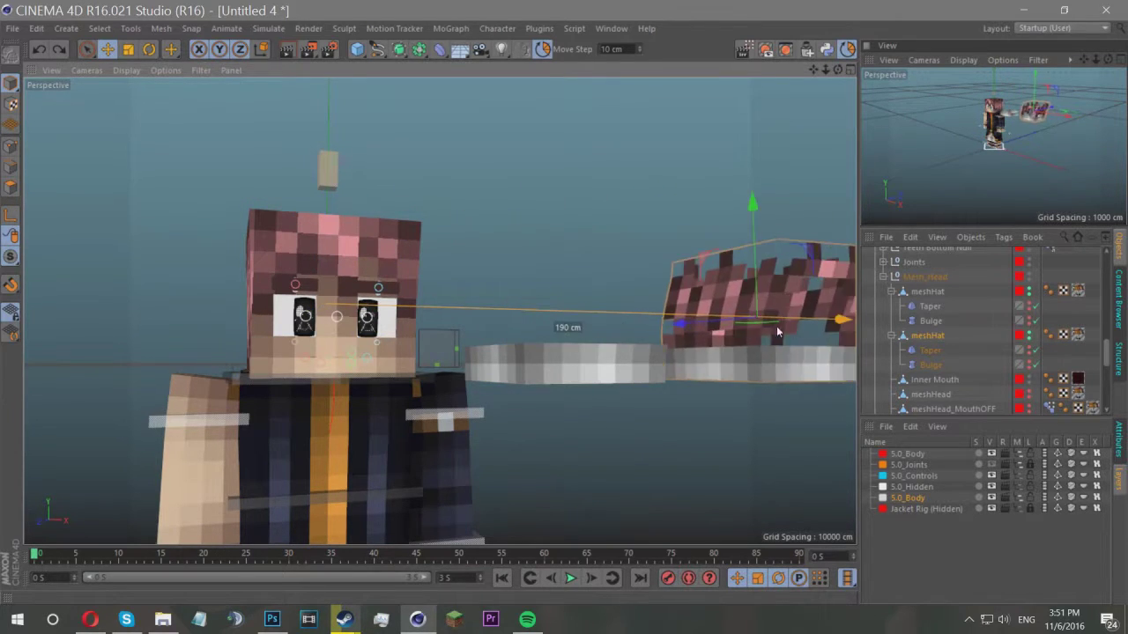
pyautogui.moveTo(811, 68); pyautogui.dragTo(129, 153)
# Add the underside polygons to the original meshHat's bandana selection, and delete the whole band and the leftover bottom faces.
pyautogui.click(11, 189)
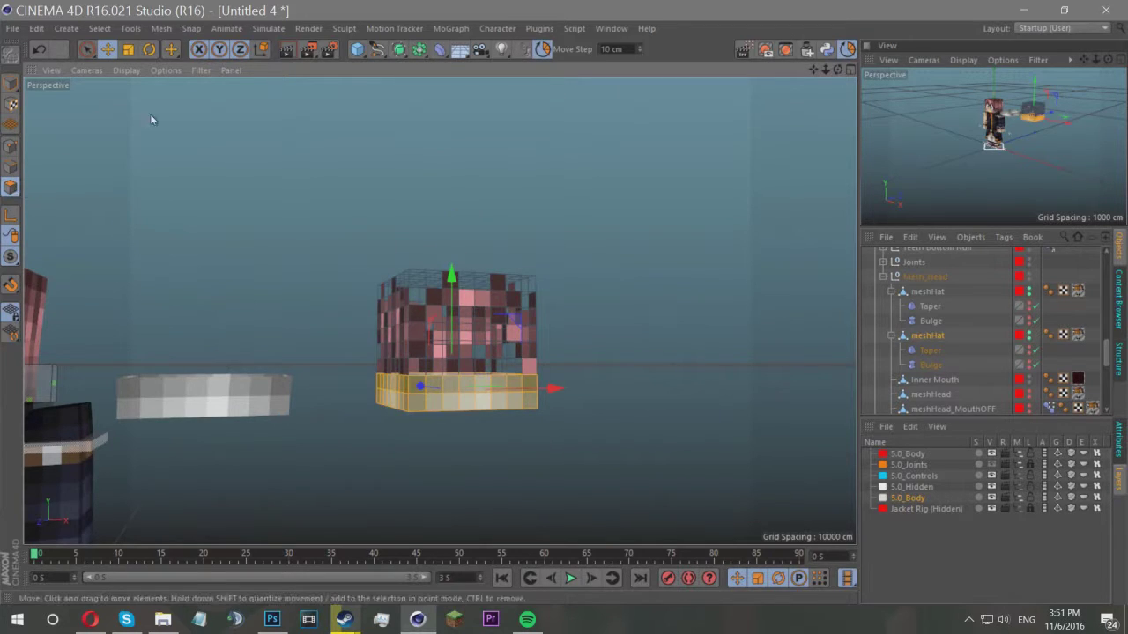
pyautogui.scroll(-1, 473, 371)
pyautogui.scroll(3, 471, 368)
pyautogui.moveTo(835, 68); pyautogui.dragTo(834, 70)
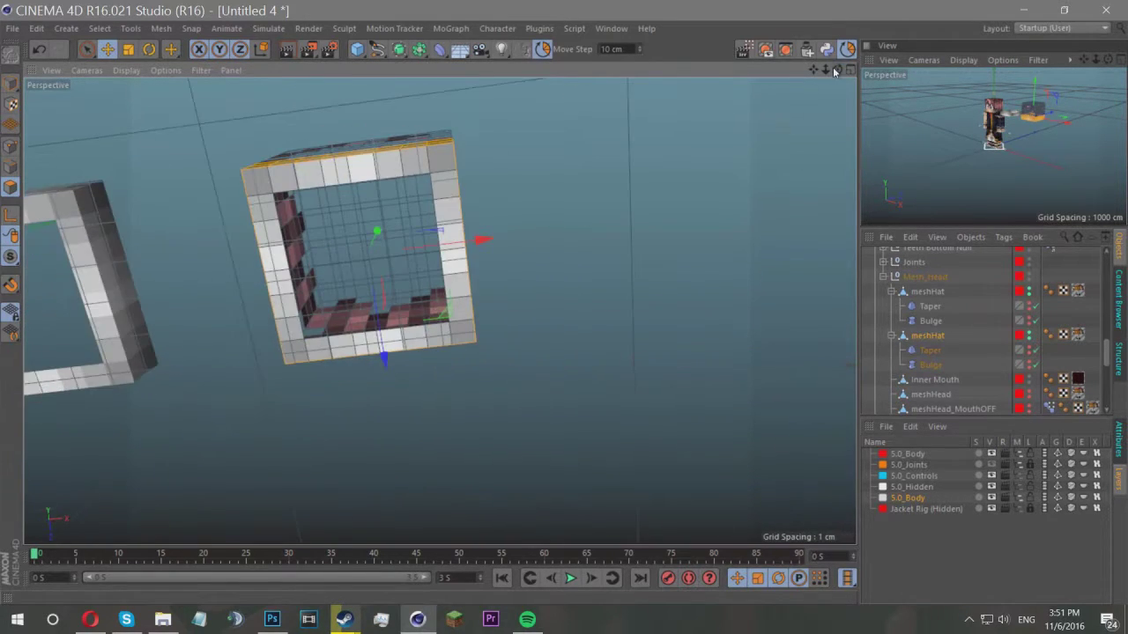
pyautogui.click(88, 50)
pyautogui.moveTo(255, 179)
pyautogui.keyDown('shift'); pyautogui.mouseDown()
pyautogui.moveTo(438, 172)
pyautogui.moveTo(272, 277)
pyautogui.moveTo(430, 344)
pyautogui.moveTo(447, 205)
pyautogui.mouseUp(); pyautogui.keyUp('shift')
pyautogui.press('Delete')
pyautogui.moveTo(837, 71); pyautogui.dragTo(805, 2)
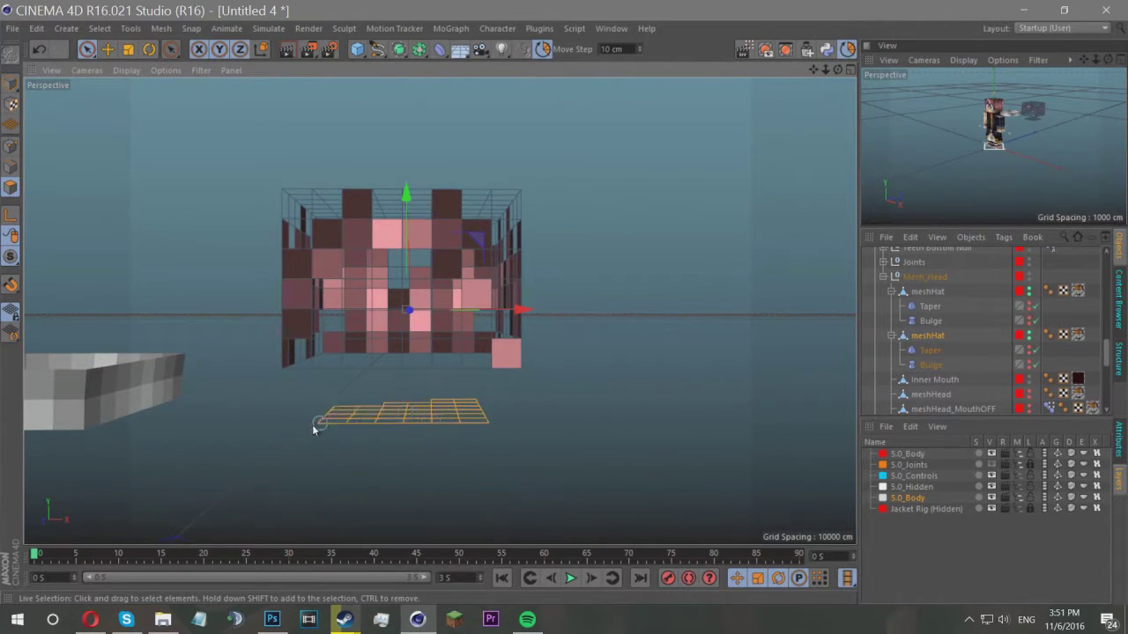
pyautogui.press('Delete')
# Select all visible hair polygons on every side of the original meshHat with Live Selection.
pyautogui.scroll(5, 449, 340)
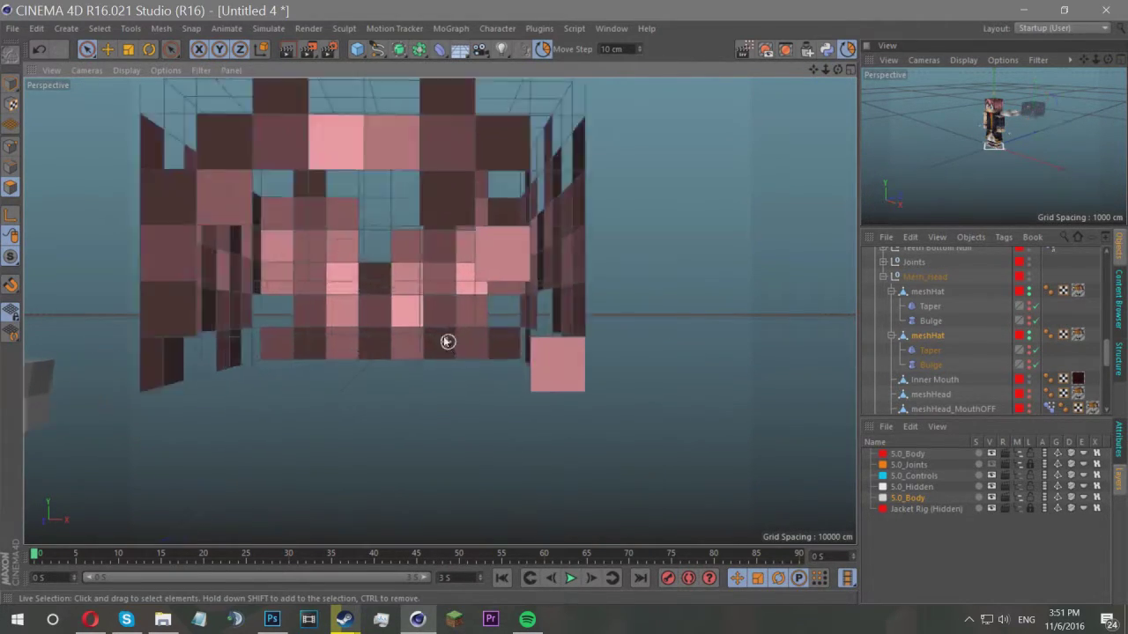
pyautogui.scroll(-8, 432, 287)
pyautogui.scroll(5, 474, 244)
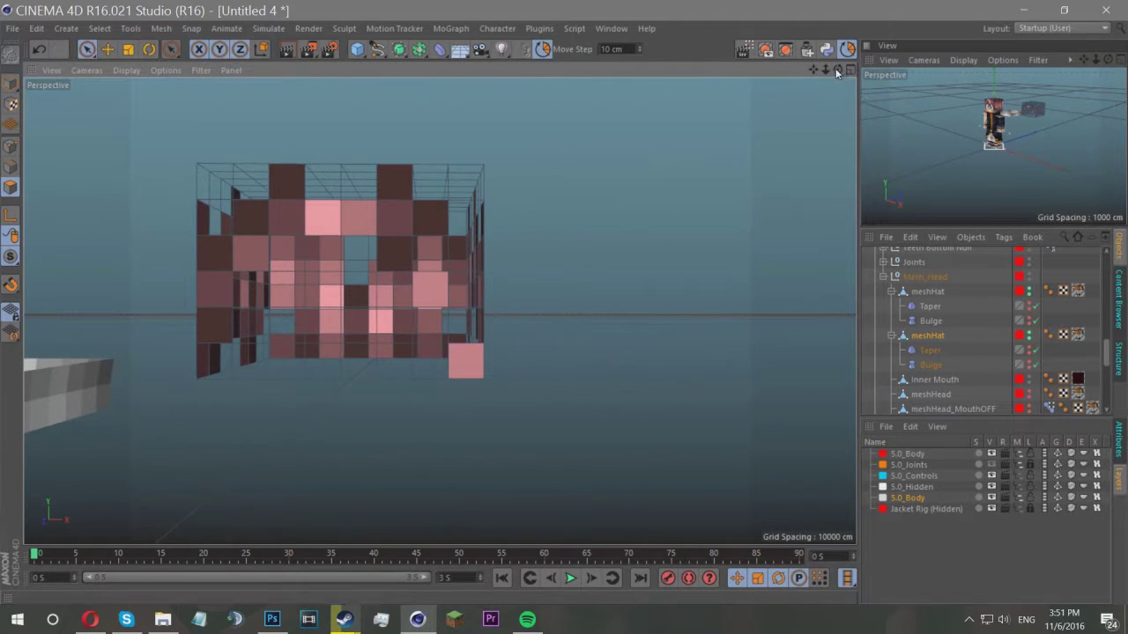
pyautogui.moveTo(837, 69); pyautogui.dragTo(758, 86)
pyautogui.moveTo(440, 310); pyautogui.dragTo(677, 191)
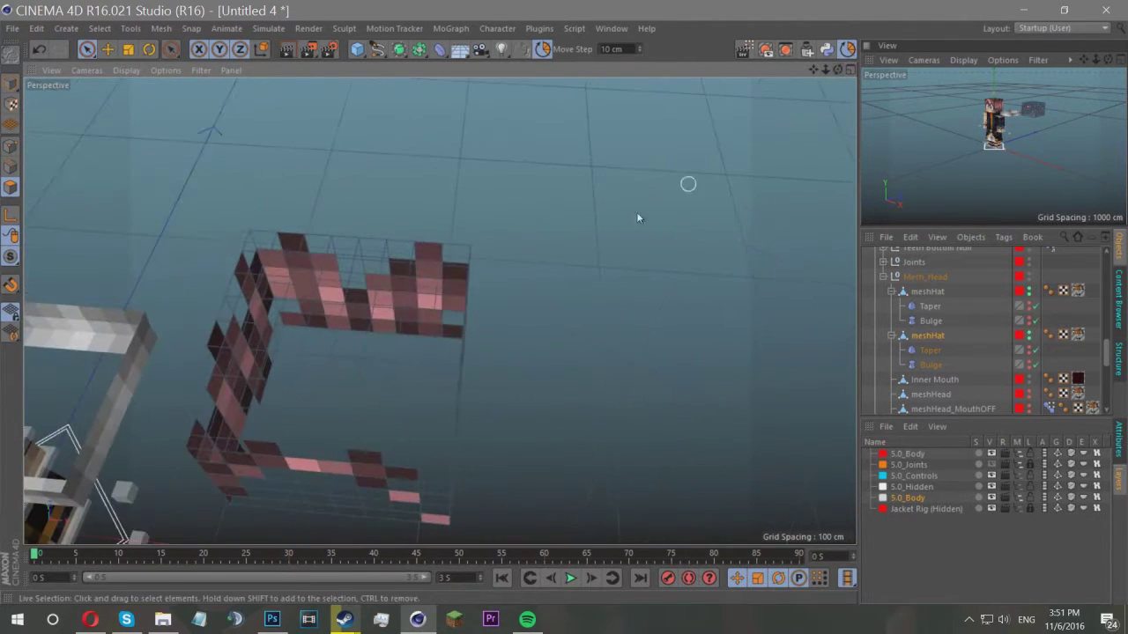
pyautogui.moveTo(837, 69)
pyautogui.mouseDown()
pyautogui.moveTo(440, 310)
pyautogui.moveTo(377, 323)
pyautogui.moveTo(403, 332)
pyautogui.moveTo(392, 222)
pyautogui.mouseUp()
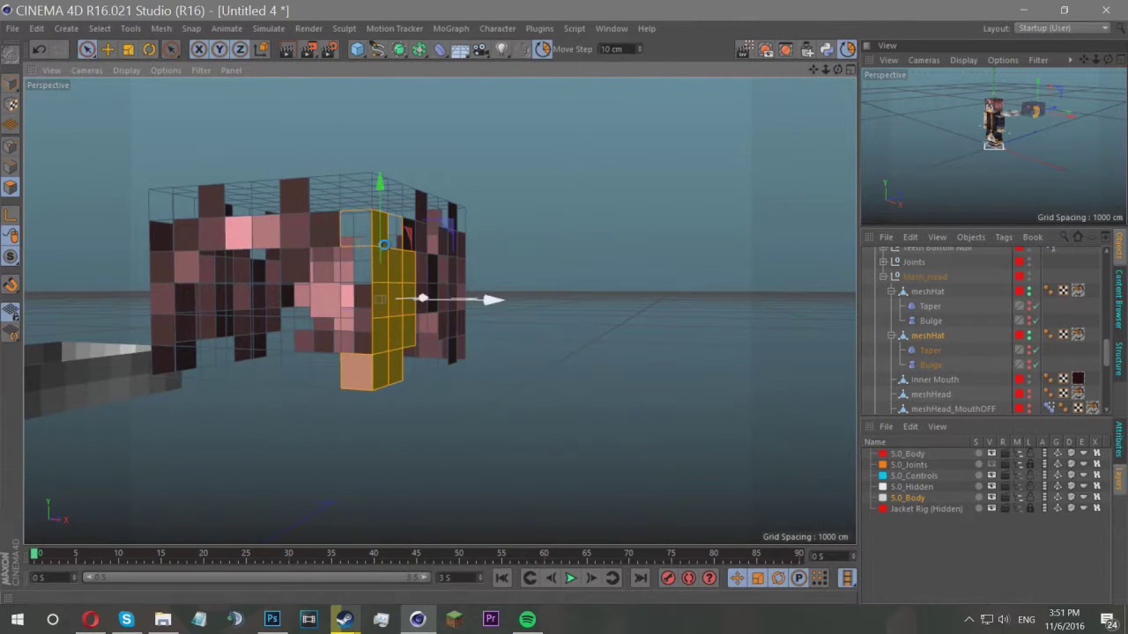
pyautogui.scroll(5, 419, 292)
pyautogui.moveTo(837, 70); pyautogui.dragTo(634, 74)
pyautogui.scroll(-5, 489, 344)
pyautogui.moveTo(489, 343)
pyautogui.keyDown('shift'); pyautogui.mouseDown()
pyautogui.moveTo(590, 252)
pyautogui.moveTo(641, 414)
pyautogui.mouseUp(); pyautogui.keyUp('shift')
pyautogui.moveTo(490, 234)
pyautogui.keyDown('shift'); pyautogui.mouseDown()
pyautogui.moveTo(490, 246)
pyautogui.moveTo(453, 268)
pyautogui.mouseUp(); pyautogui.keyUp('shift')
pyautogui.moveTo(837, 70)
pyautogui.mouseDown()
pyautogui.moveTo(439, 310)
pyautogui.moveTo(664, 118)
pyautogui.mouseUp()
pyautogui.moveTo(654, 303)
pyautogui.keyDown('shift'); pyautogui.mouseDown()
pyautogui.moveTo(590, 370)
pyautogui.moveTo(515, 300)
pyautogui.moveTo(630, 295)
pyautogui.mouseUp(); pyautogui.keyUp('shift')
pyautogui.keyDown('shift'); pyautogui.click(667, 250); pyautogui.keyUp('shift')
pyautogui.keyDown('alt'); pyautogui.moveTo(667, 250); pyautogui.dragTo(439, 310); pyautogui.keyUp('alt')
pyautogui.moveTo(715, 328)
pyautogui.keyDown('shift'); pyautogui.mouseDown()
pyautogui.moveTo(702, 471)
pyautogui.moveTo(601, 355)
pyautogui.moveTo(624, 353)
pyautogui.moveTo(524, 464)
pyautogui.moveTo(486, 397)
pyautogui.moveTo(496, 343)
pyautogui.mouseUp(); pyautogui.keyUp('shift')
pyautogui.moveTo(838, 69)
pyautogui.mouseDown()
pyautogui.moveTo(732, 97)
pyautogui.moveTo(608, 61)
pyautogui.mouseUp()
pyautogui.moveTo(300, 370)
pyautogui.keyDown('shift'); pyautogui.mouseDown()
pyautogui.moveTo(406, 207)
pyautogui.moveTo(498, 207)
pyautogui.moveTo(399, 164)
pyautogui.mouseUp(); pyautogui.keyUp('shift')
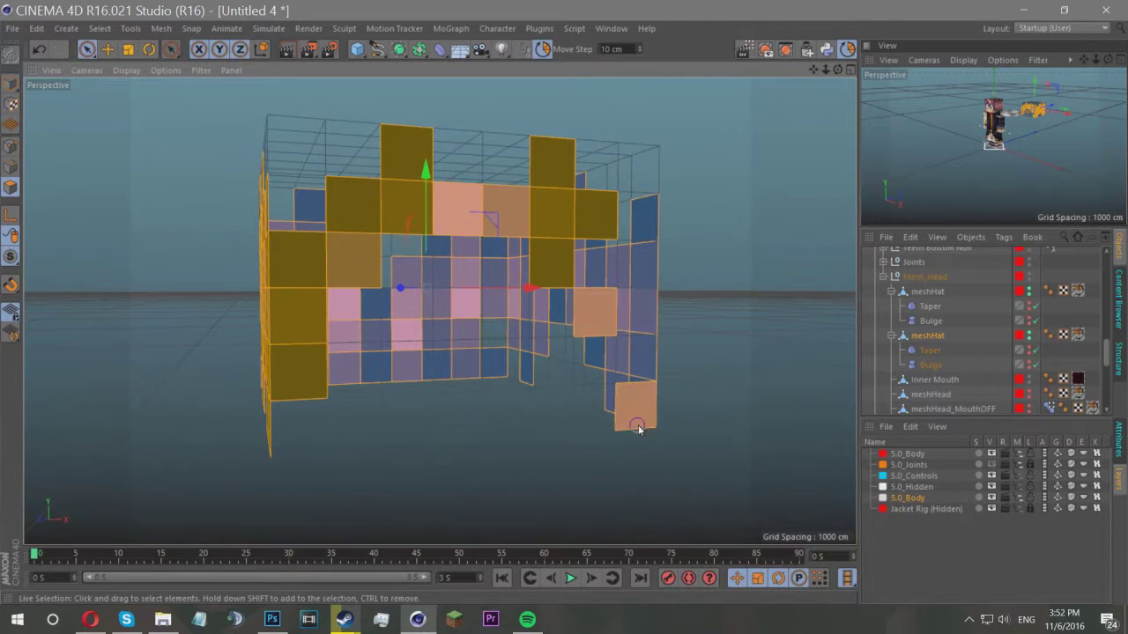
pyautogui.scroll(-3, 644, 365)
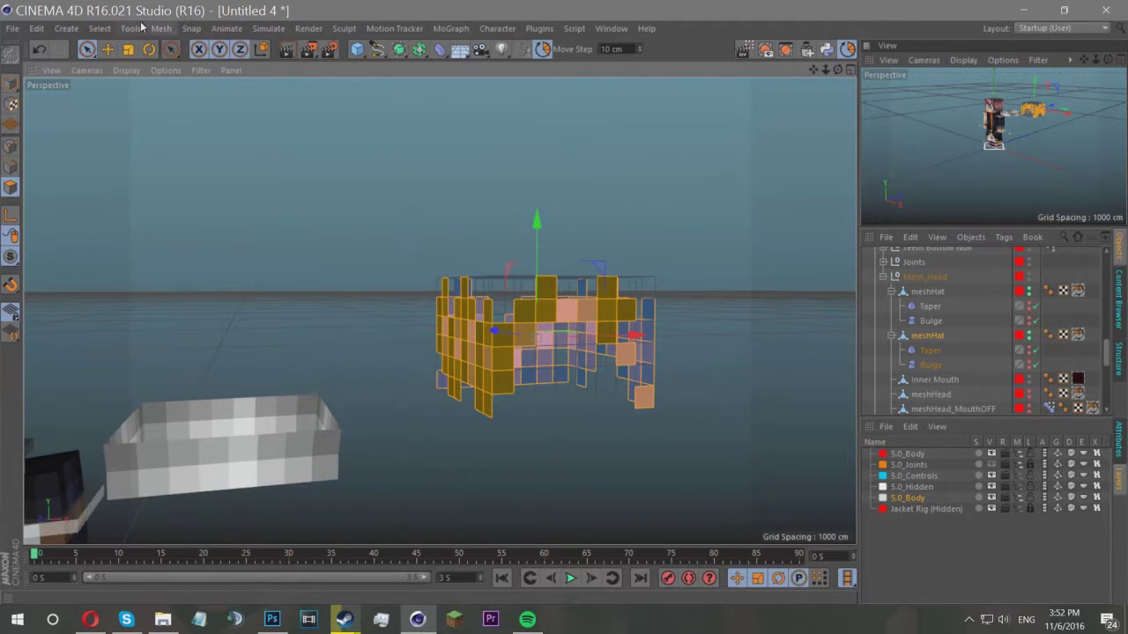
# Invert the selection, delete the transparent polygons of the original meshHat, and return to model mode.
pyautogui.click(99, 29)
pyautogui.click(114, 251)
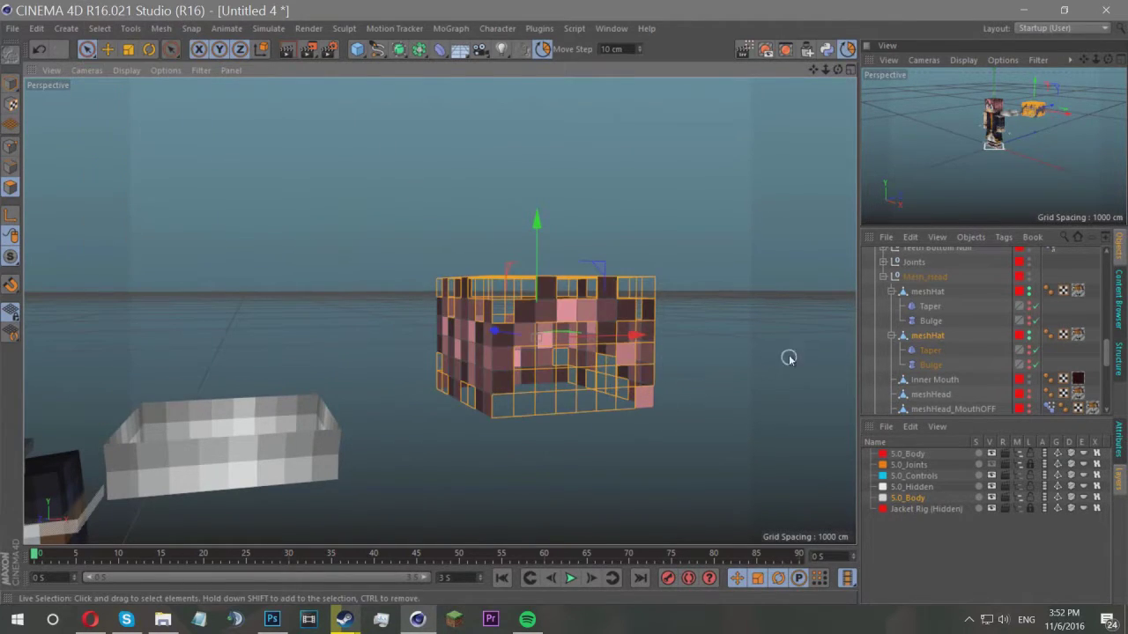
pyautogui.moveTo(838, 69)
pyautogui.mouseDown()
pyautogui.moveTo(916, 145)
pyautogui.moveTo(960, 92)
pyautogui.moveTo(1058, 72)
pyautogui.moveTo(835, 75)
pyautogui.mouseUp()
pyautogui.press('Delete')
pyautogui.click(10, 85)
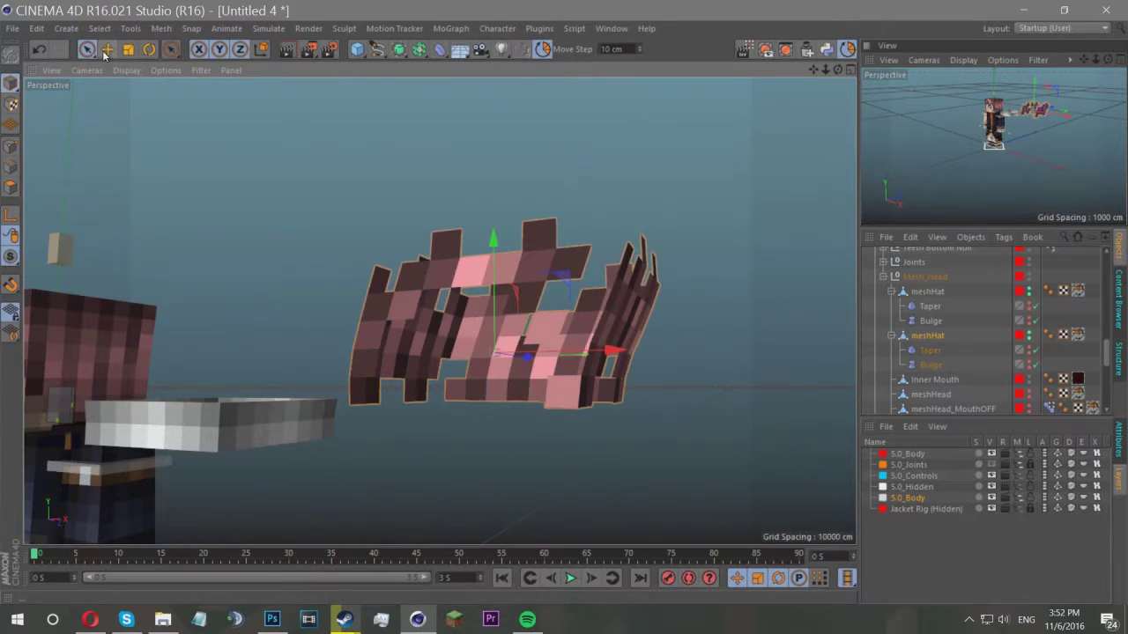
# Move the hair mesh back along X until it sits centred on the character's head.
pyautogui.click(107, 50)
pyautogui.scroll(-2, 512, 288)
pyautogui.moveTo(574, 350); pyautogui.dragTo(294, 340)
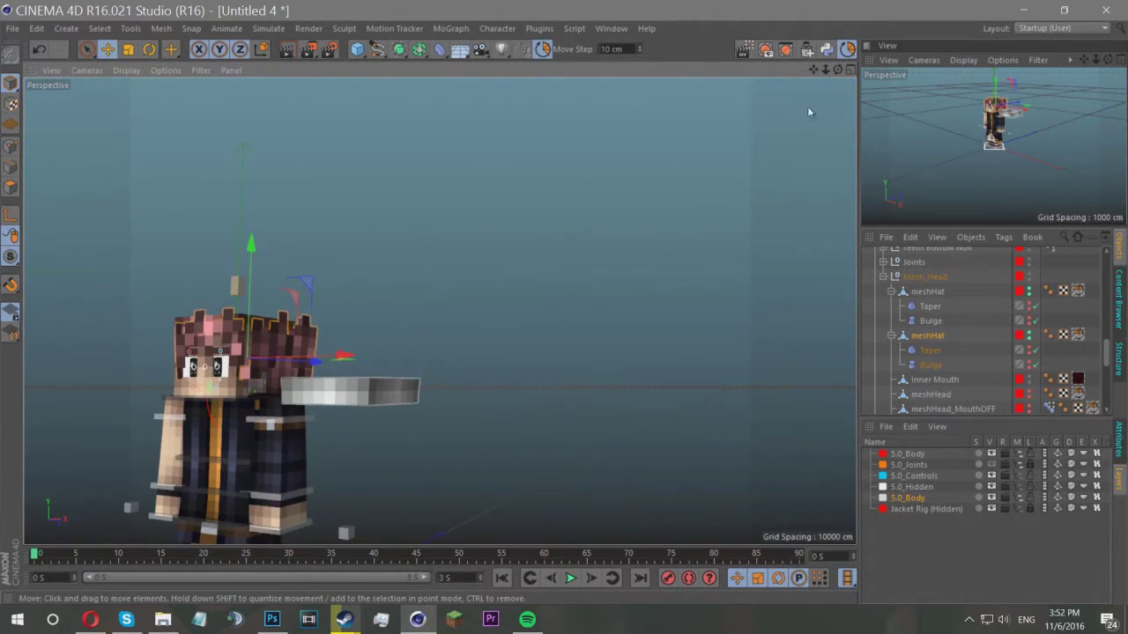
pyautogui.moveTo(837, 69); pyautogui.dragTo(925, 97)
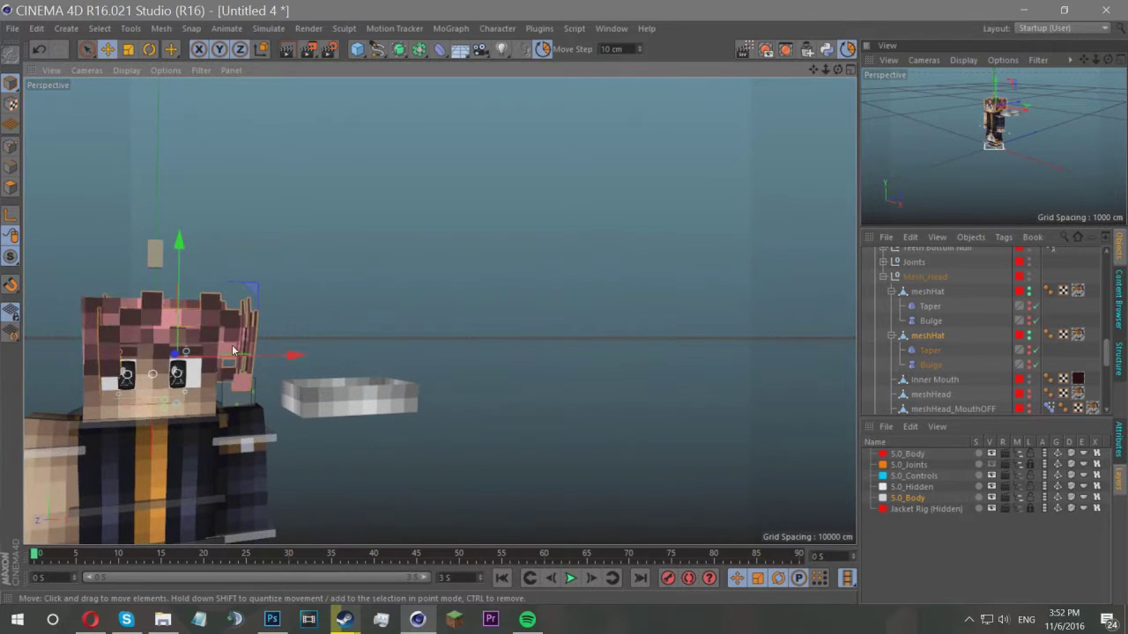
pyautogui.moveTo(238, 356); pyautogui.dragTo(216, 361)
# Select the bandana mesh and move it back along X onto the character's lower face.
pyautogui.click(412, 416)
pyautogui.click(384, 396)
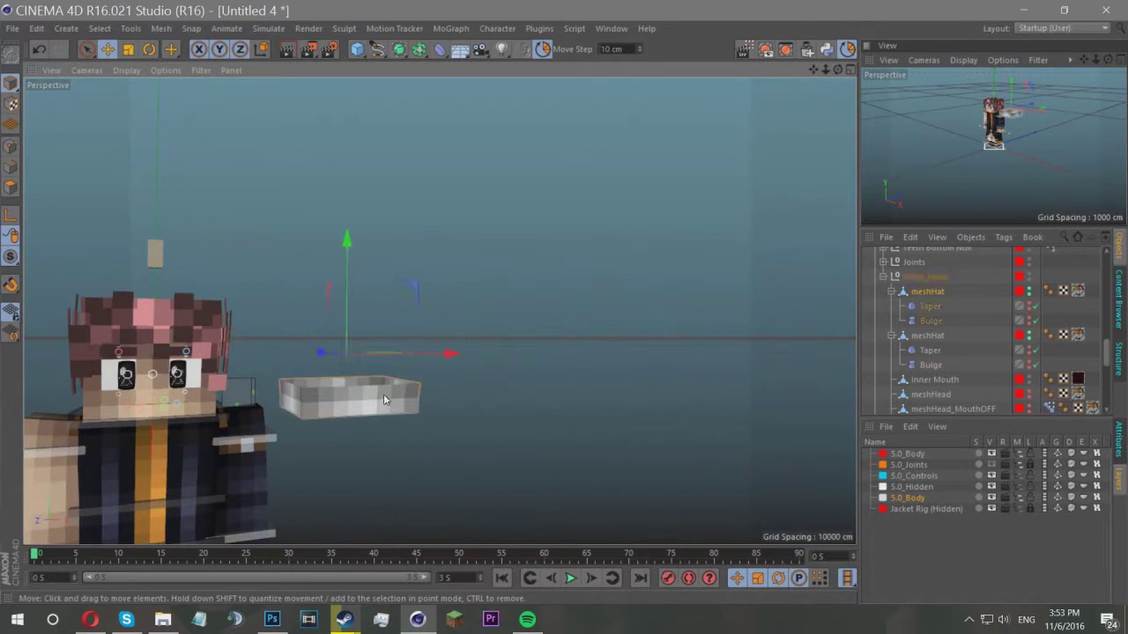
pyautogui.moveTo(445, 354); pyautogui.dragTo(256, 370)
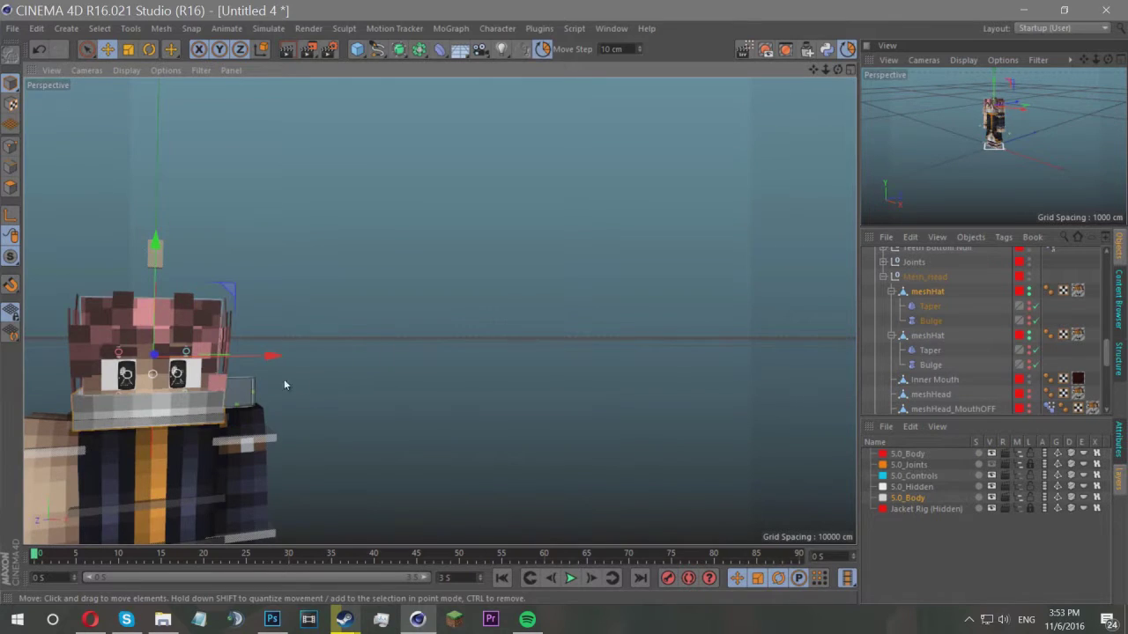
pyautogui.scroll(4, 284, 384)
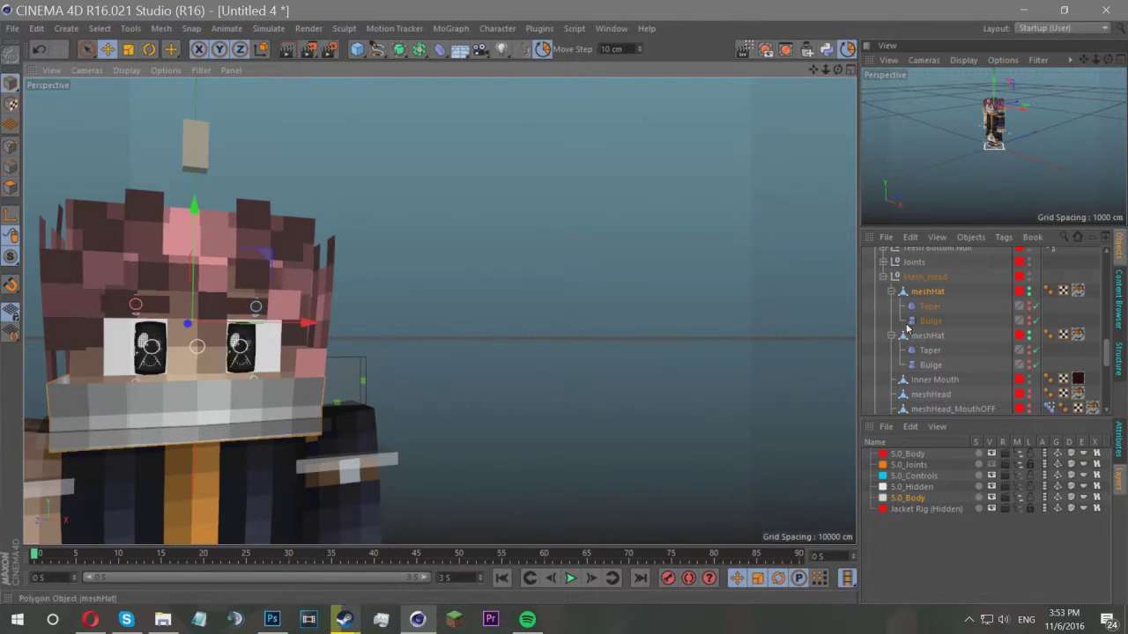
# Rename the bandana mesh to Bandana and the hair mesh to Hair, and clear the selection.
pyautogui.doubleClick(939, 292)
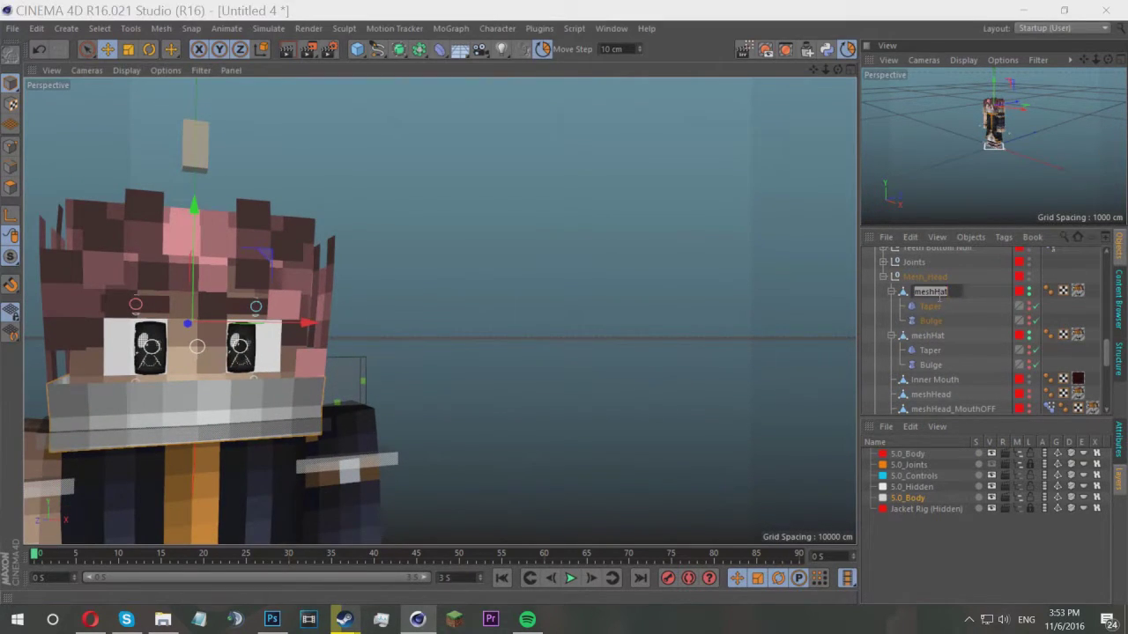
pyautogui.press('Return')
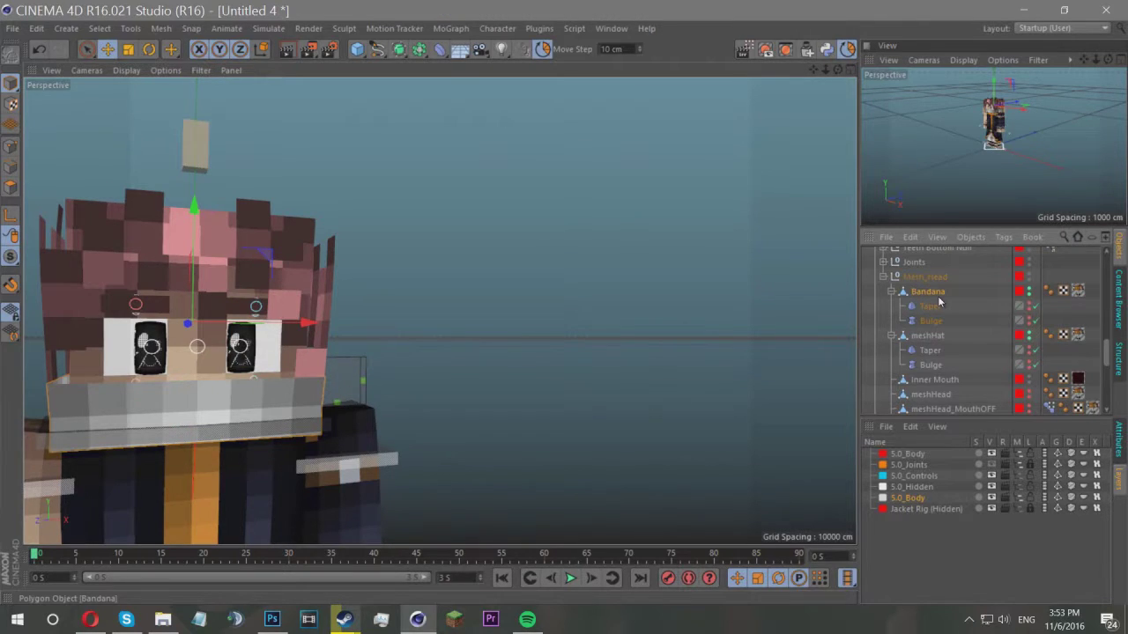
pyautogui.doubleClick(930, 336)
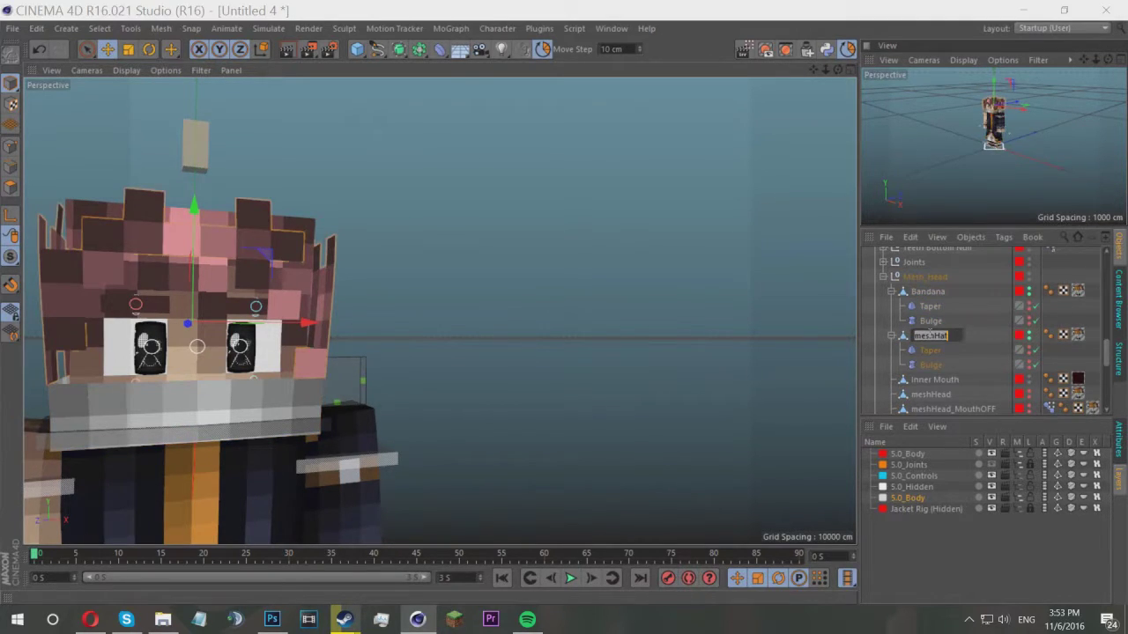
pyautogui.write('Hair')
pyautogui.press('Return')
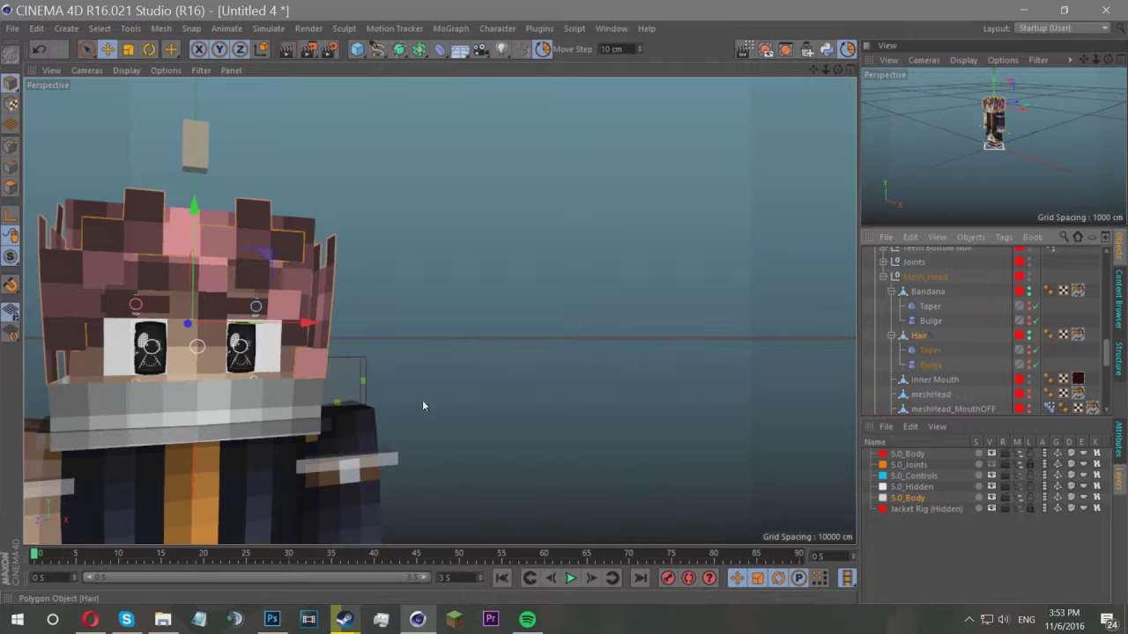
pyautogui.scroll(-2, 471, 387)
pyautogui.click(496, 209)
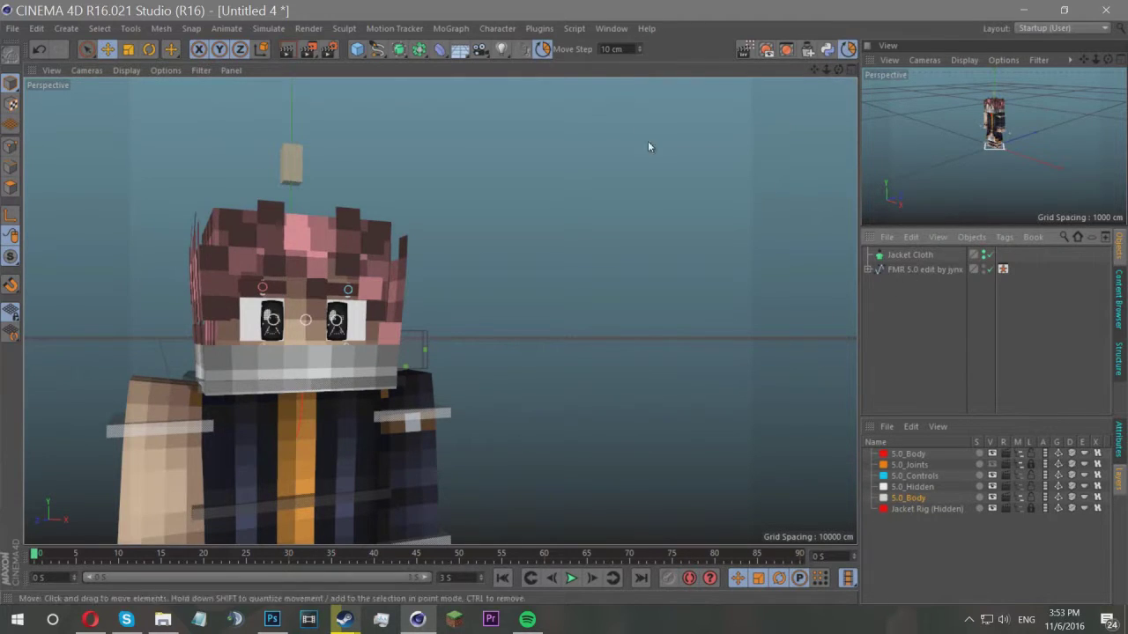
# Show the object properties of the Jacket Cloth surface.
pyautogui.click(933, 255)
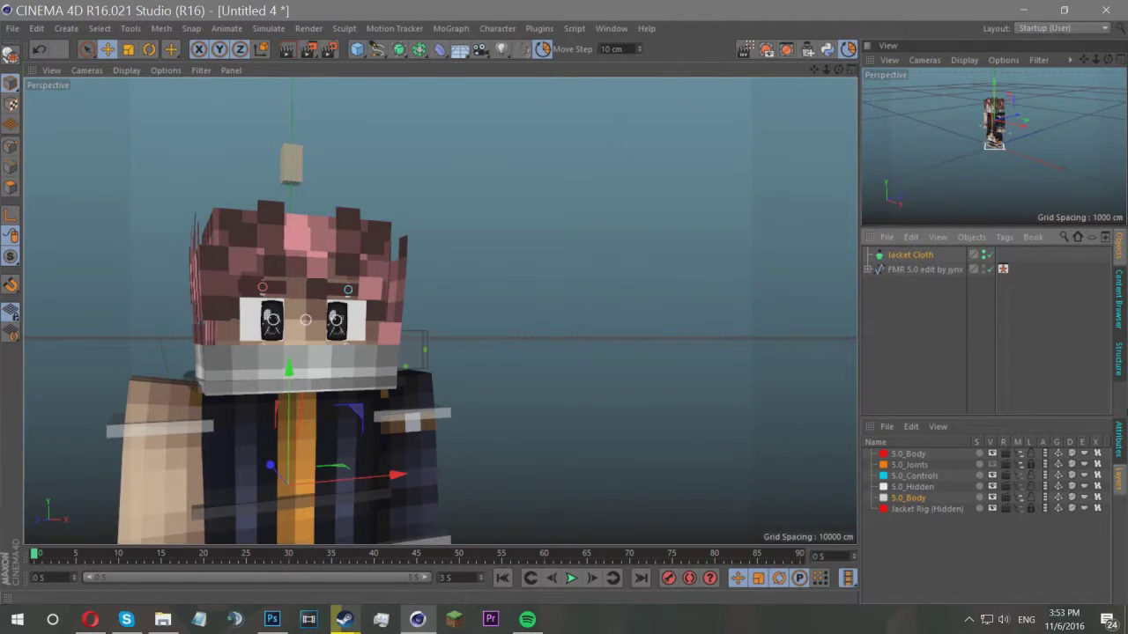
pyautogui.click(1119, 438)
pyautogui.click(932, 348)
pyautogui.click(898, 259)
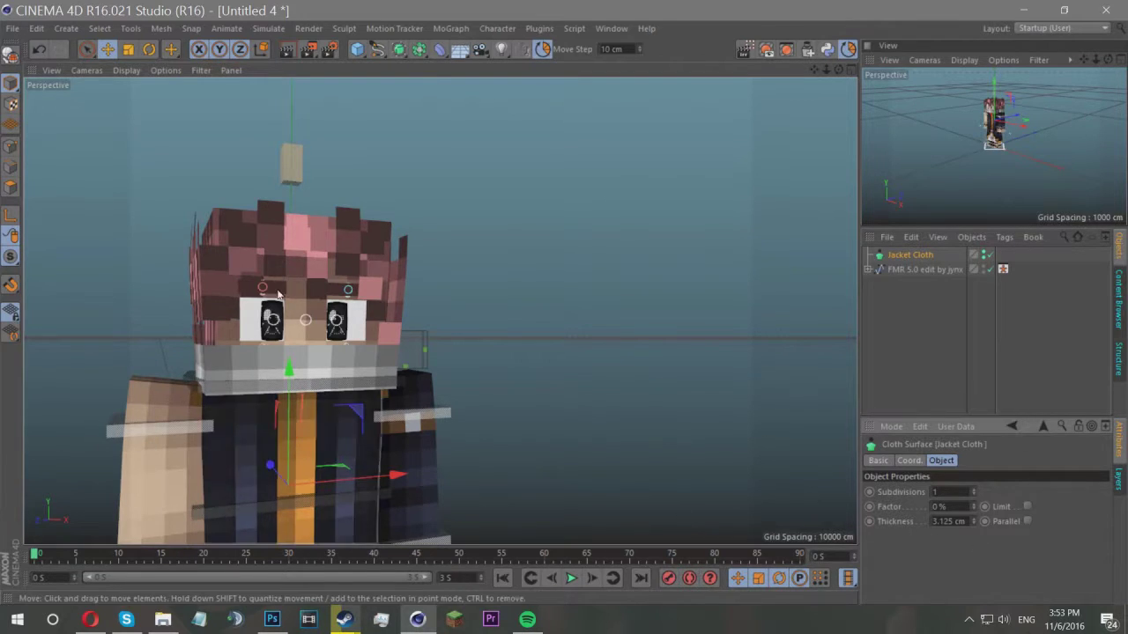
# Examine the character's jacket and sleeve in full view and close up.
pyautogui.scroll(-5, 428, 253)
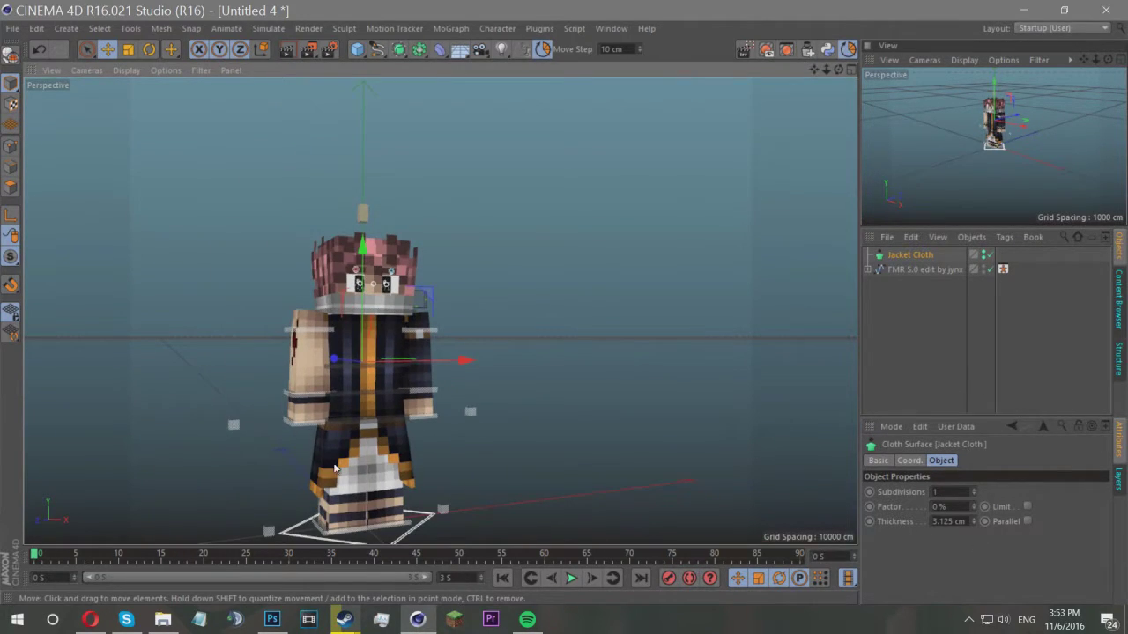
pyautogui.click(430, 447)
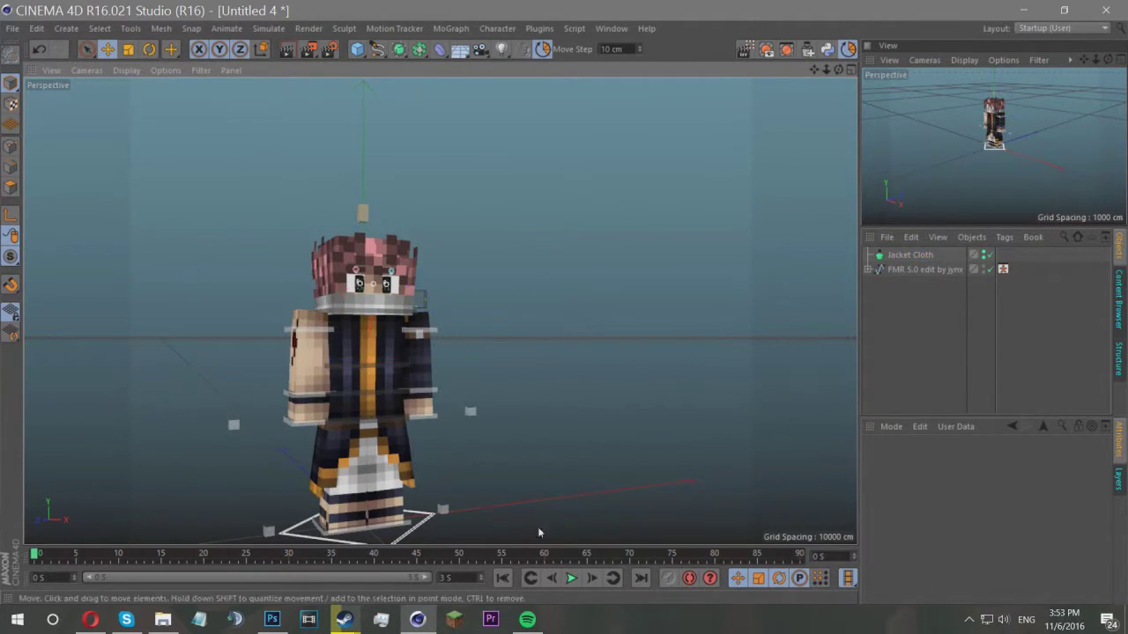
pyautogui.click(898, 255)
pyautogui.scroll(5, 358, 387)
pyautogui.click(538, 382)
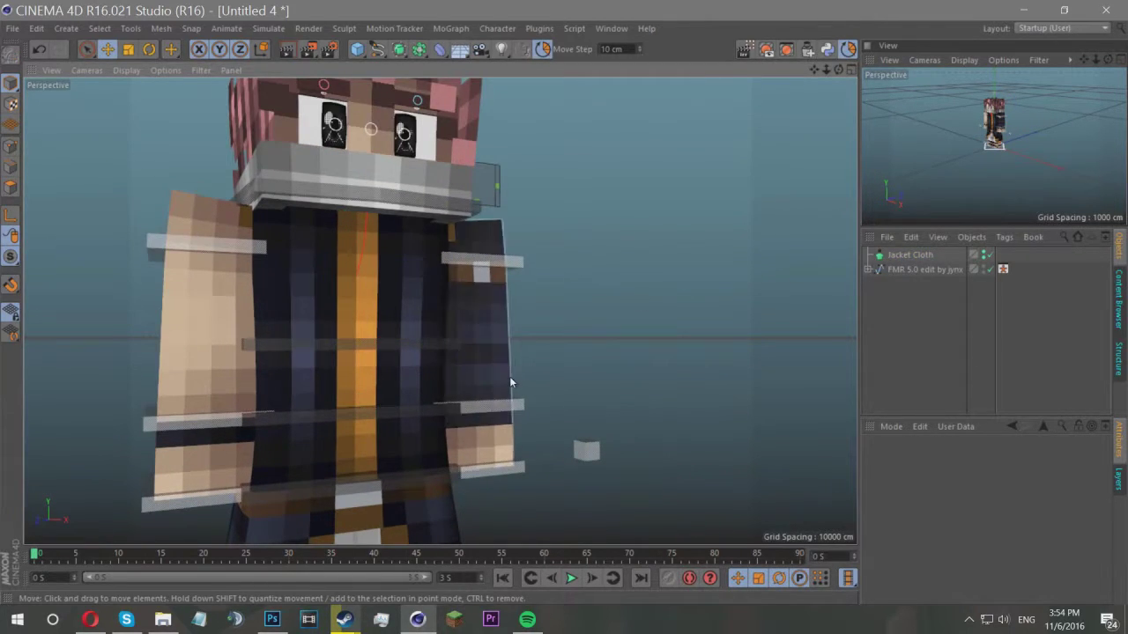
pyautogui.click(509, 376)
pyautogui.scroll(-5, 509, 376)
pyautogui.scroll(5, 529, 370)
pyautogui.click(546, 365)
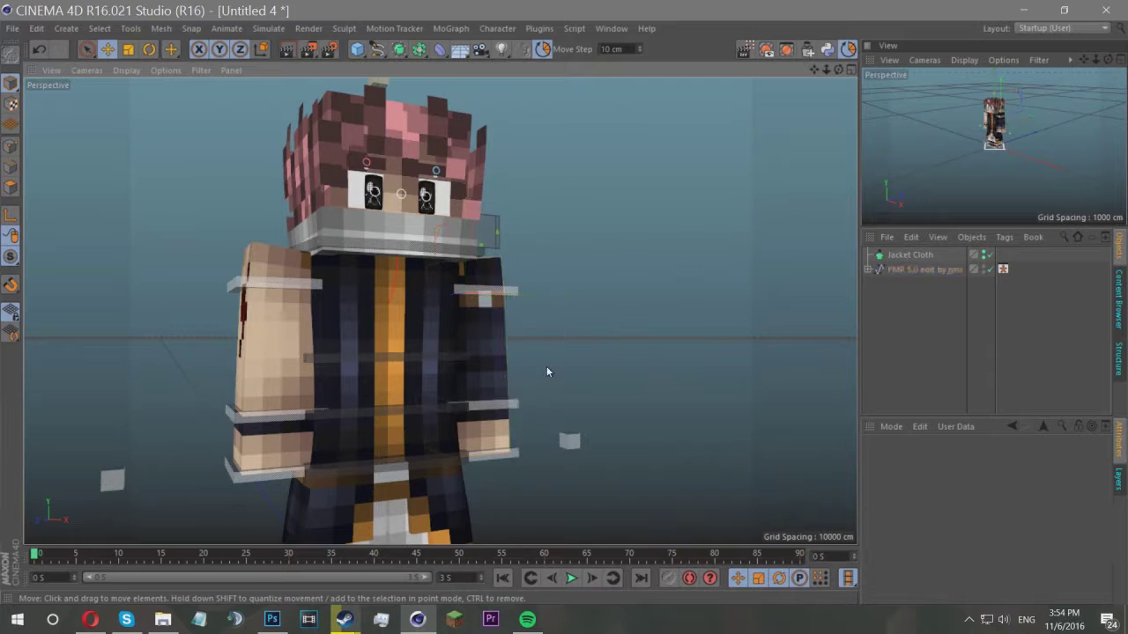
# Expand the FMR 5.0 rig's hierarchy and duplicate the Jacket Cloth object.
pyautogui.click(421, 164)
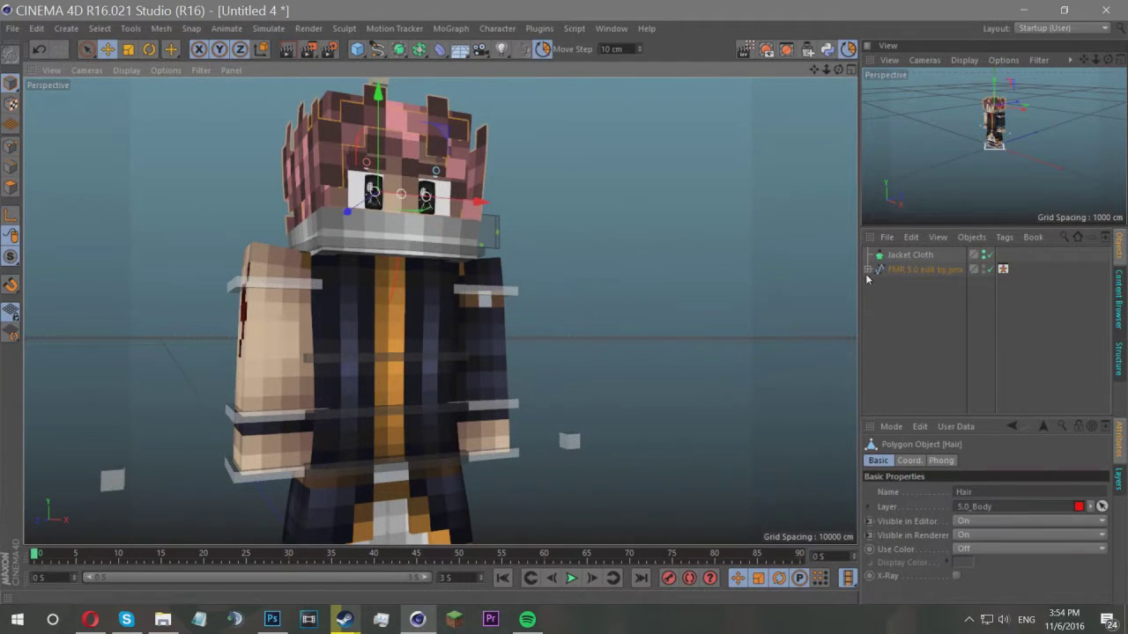
pyautogui.click(868, 271)
pyautogui.click(888, 258)
pyautogui.hotkey('ctrl', 'c')
pyautogui.hotkey('ctrl', 'v')
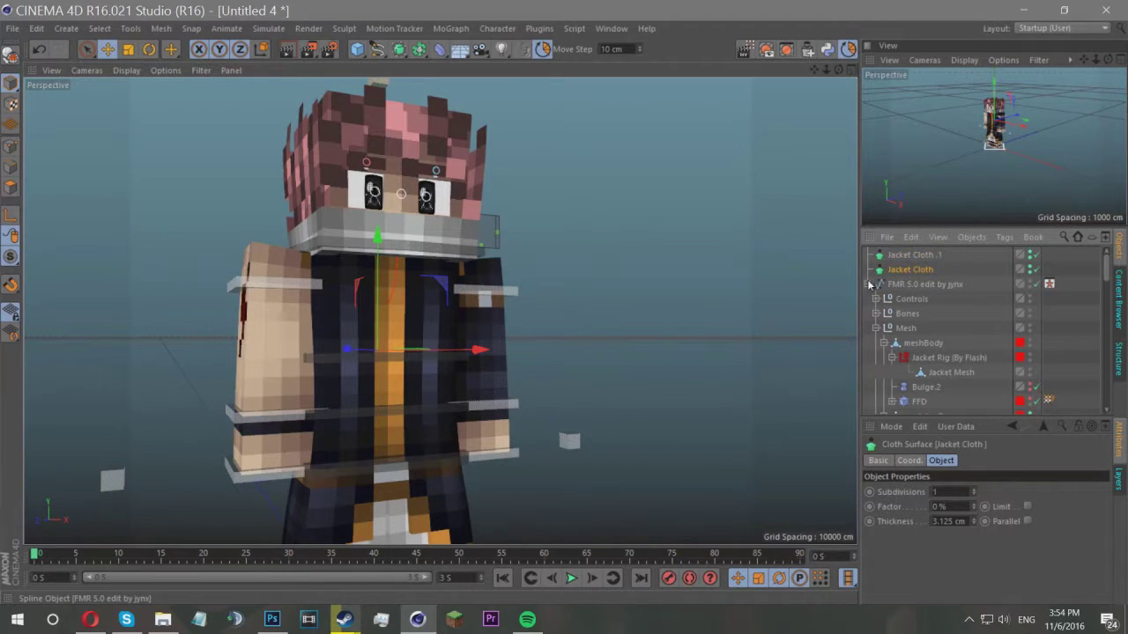
# Move one Jacket Cloth object into the Mesh_Head group, directly above the Bandana mesh.
pyautogui.click(430, 137)
pyautogui.click(919, 271)
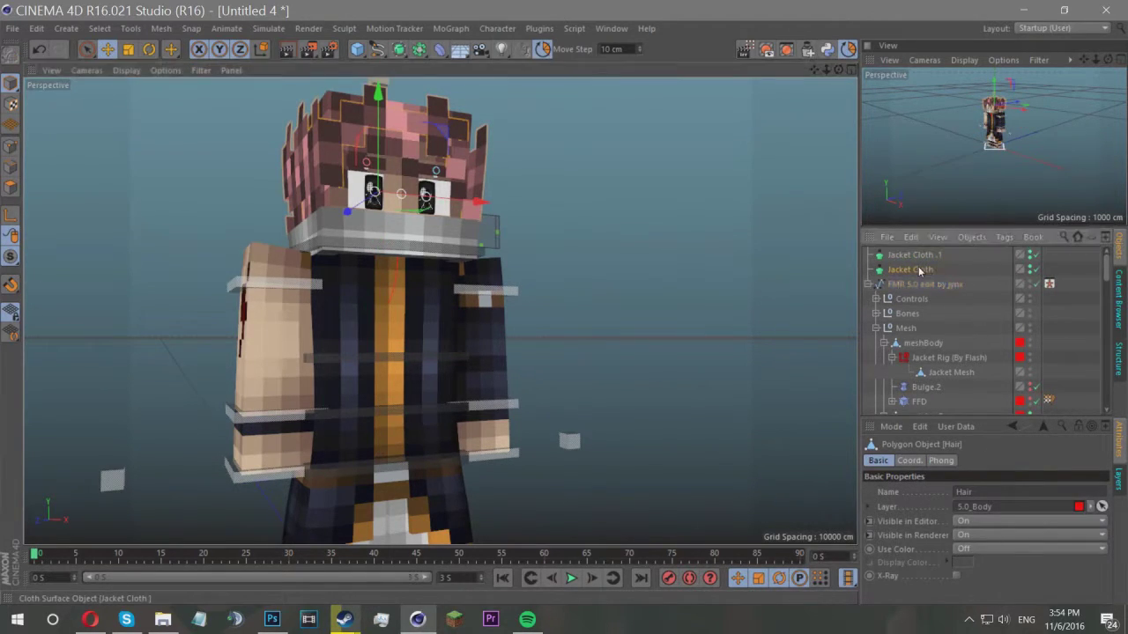
pyautogui.scroll(-6, 944, 402)
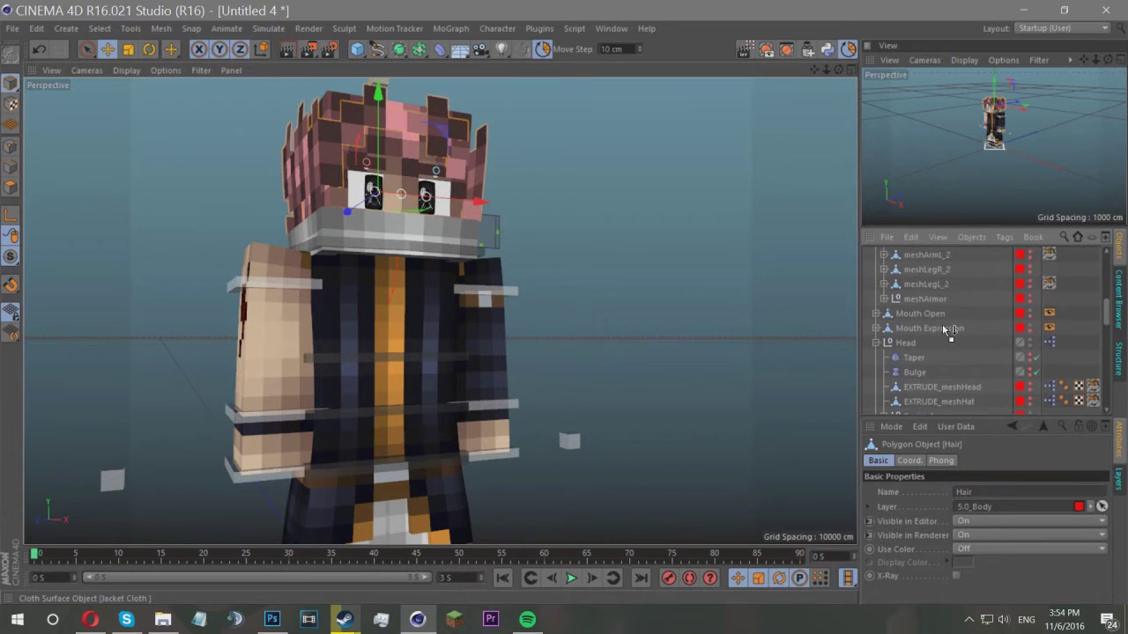
pyautogui.scroll(-8, 944, 393)
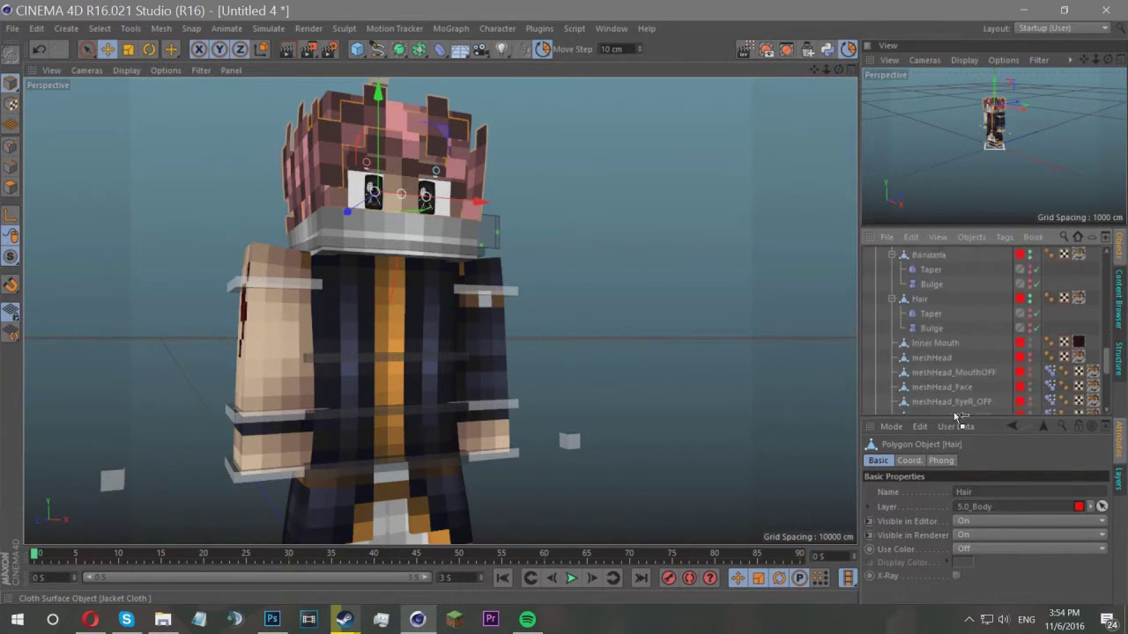
pyautogui.scroll(-3, 959, 370)
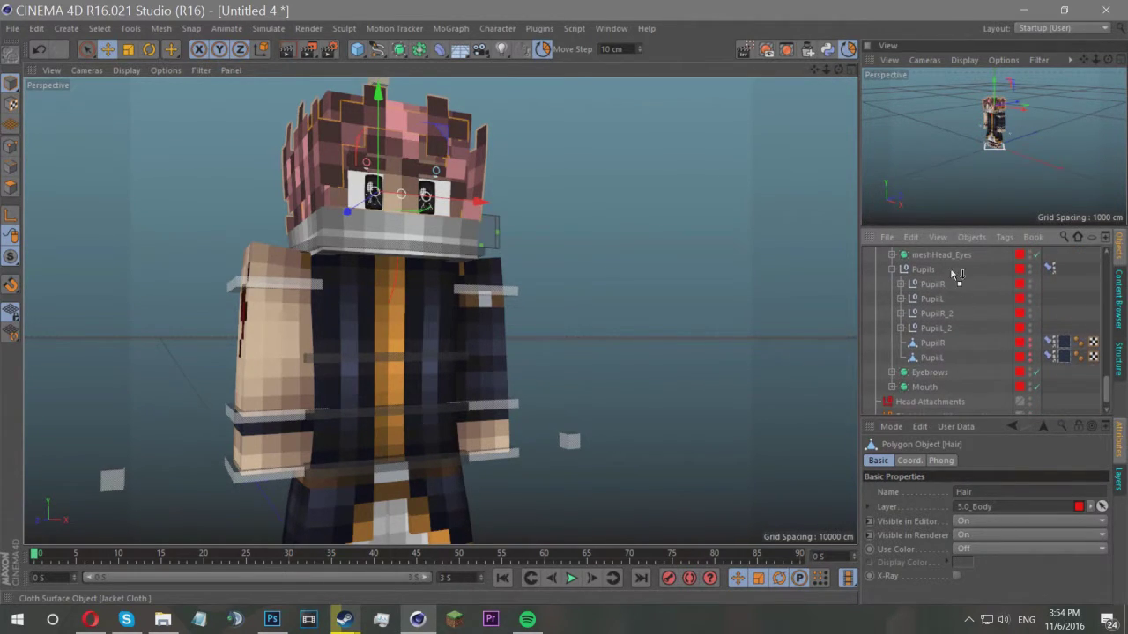
pyautogui.moveTo(947, 244); pyautogui.dragTo(928, 357)
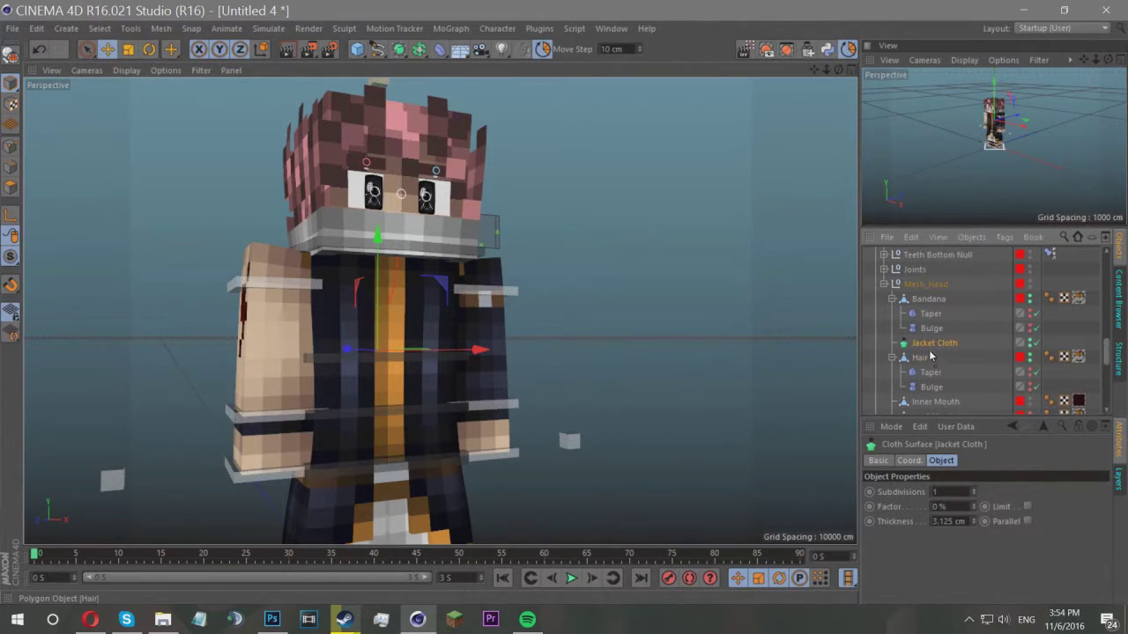
pyautogui.moveTo(939, 344); pyautogui.dragTo(939, 344)
pyautogui.moveTo(939, 339); pyautogui.dragTo(923, 293)
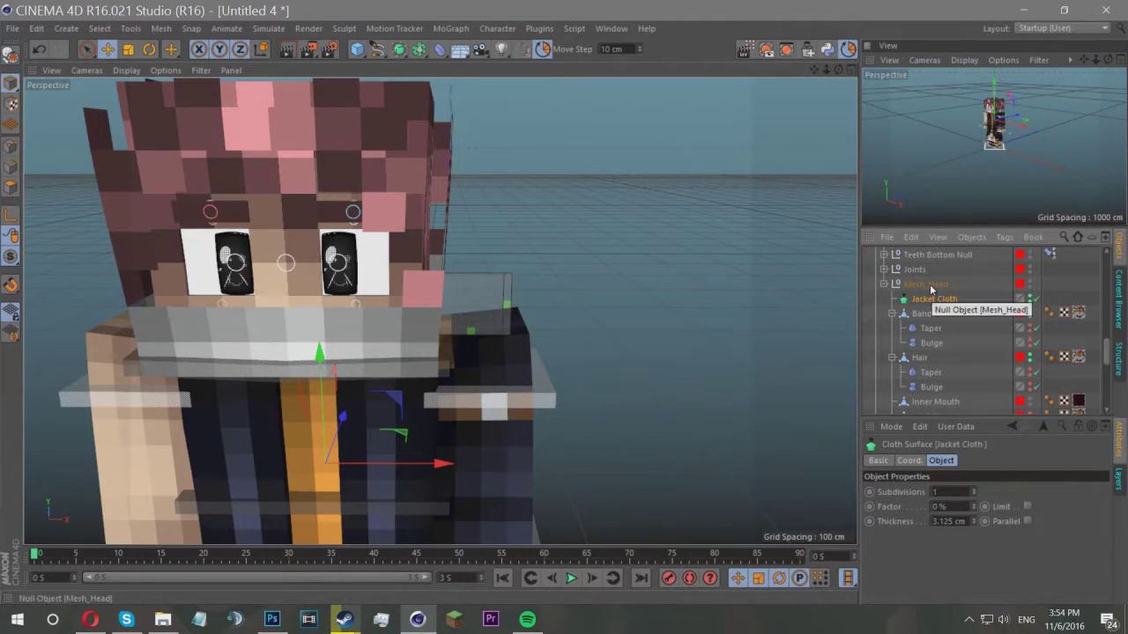
# Make the Bandana mesh a child of the Jacket Cloth surface in Mesh_Head.
pyautogui.doubleClick(933, 298)
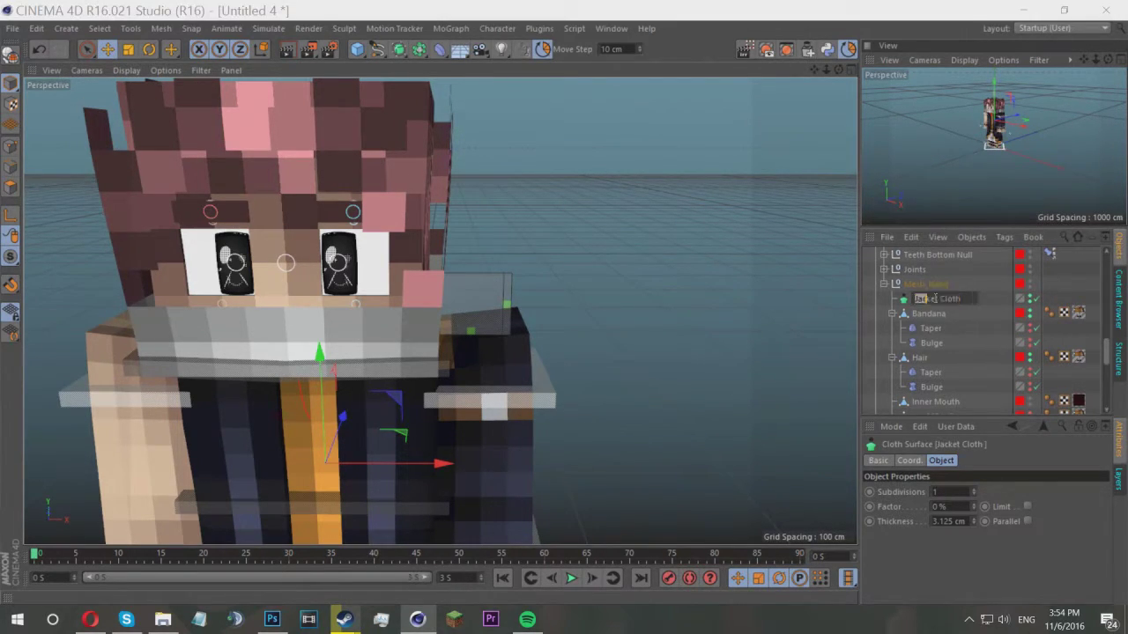
pyautogui.press('Return')
pyautogui.click(927, 314)
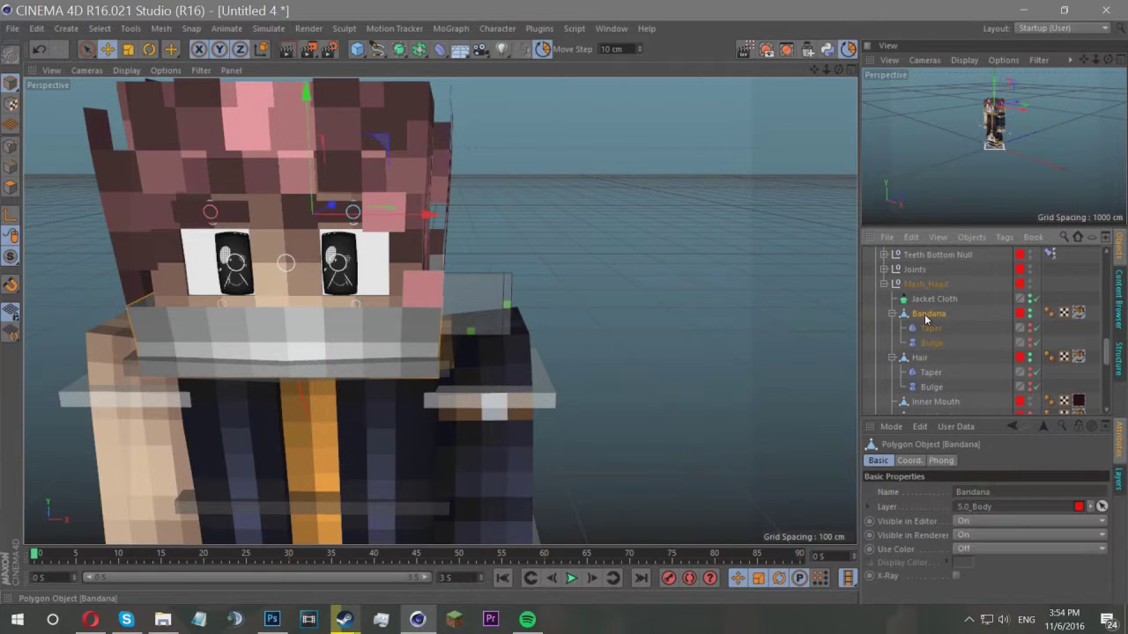
pyautogui.moveTo(946, 300); pyautogui.dragTo(941, 299)
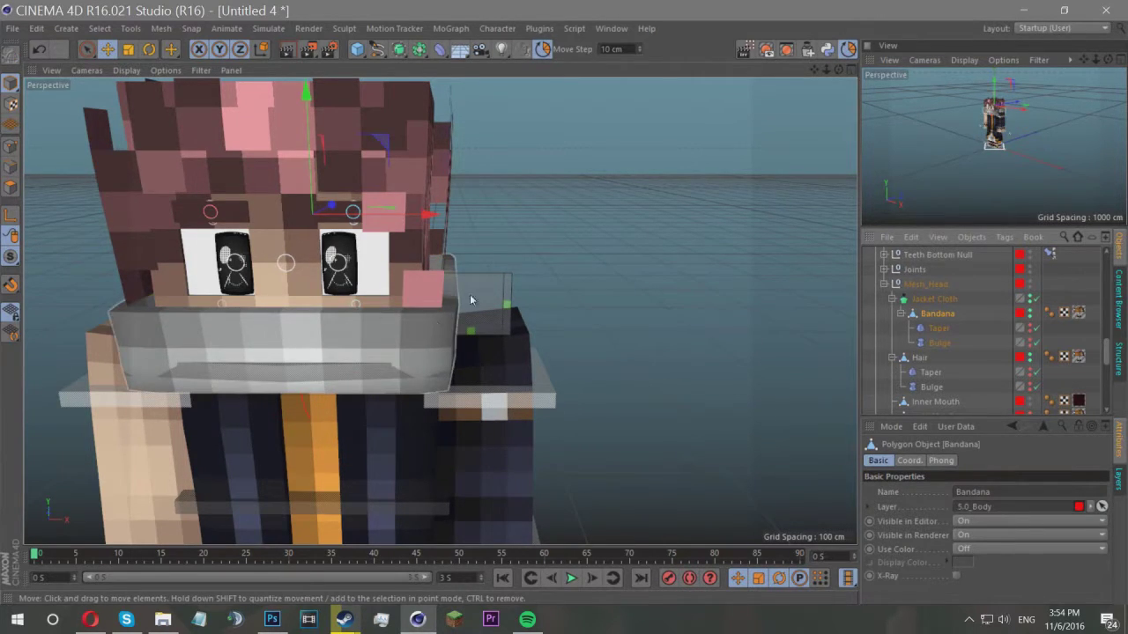
pyautogui.scroll(-2, 168, 341)
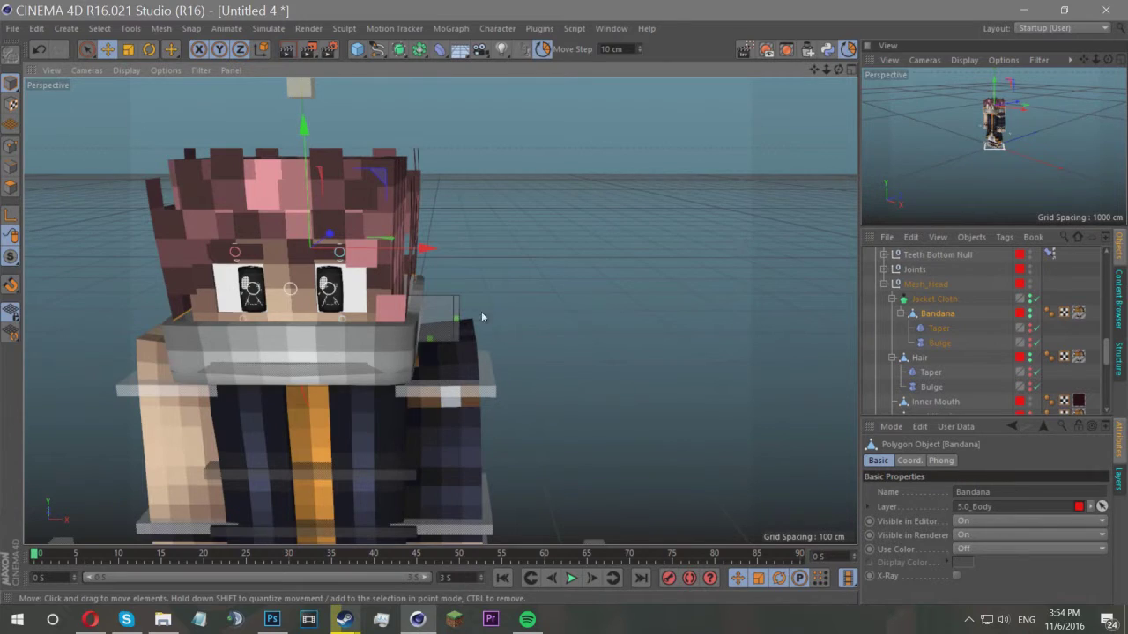
# Try a cloth thickness of about 98 cm on the bandana's cloth surface and undo it.
pyautogui.click(957, 300)
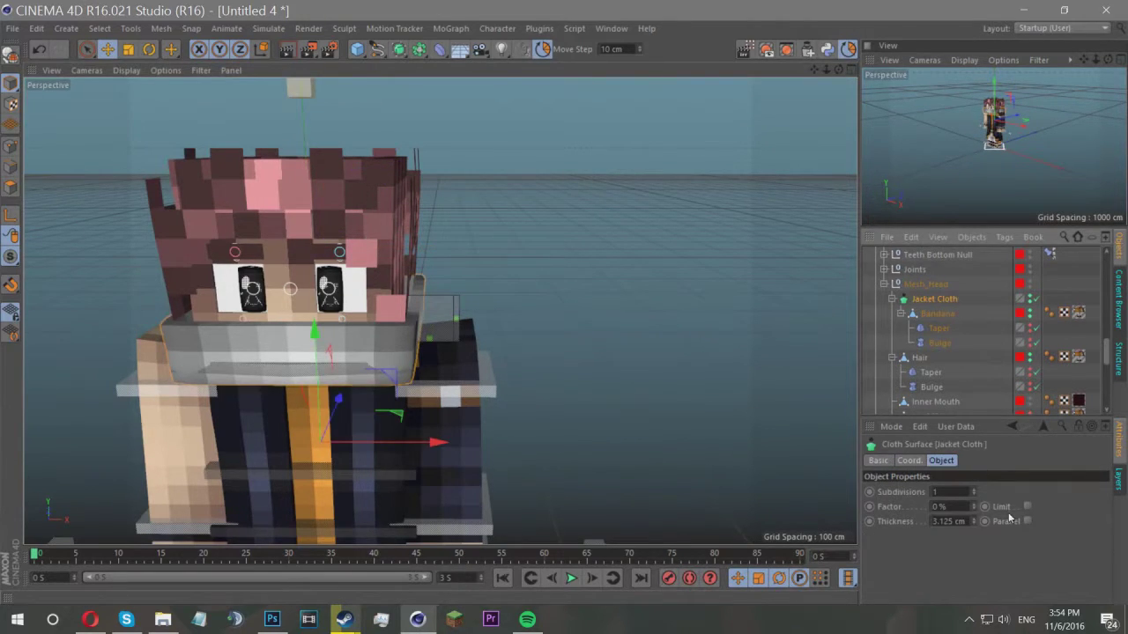
pyautogui.moveTo(975, 520); pyautogui.dragTo(975, 401)
pyautogui.scroll(-8, 574, 438)
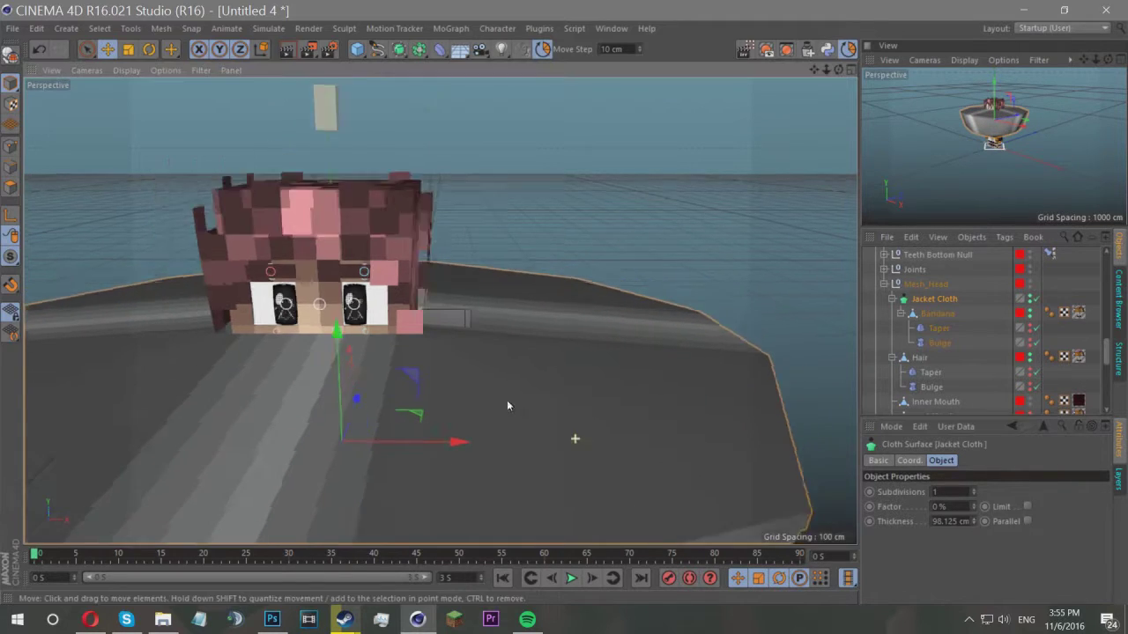
pyautogui.moveTo(838, 68); pyautogui.dragTo(838, 128)
pyautogui.hotkey('ctrl', 'z')
pyautogui.scroll(9, 599, 270)
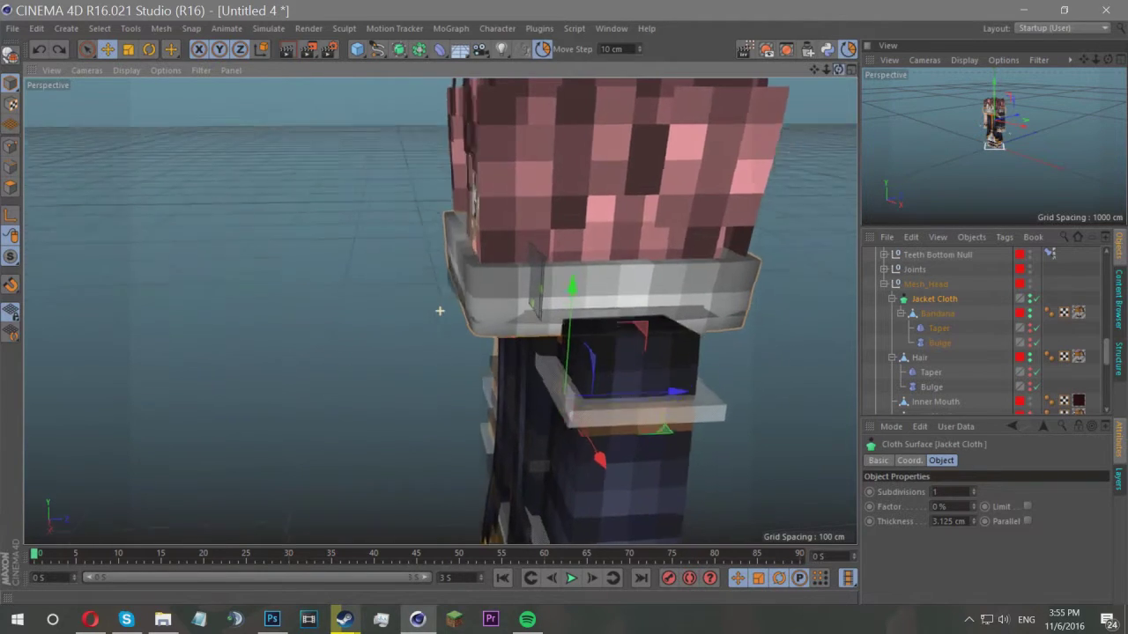
# Set the thickness of the bandana's cloth surface to 3.5 cm and check it from the side.
pyautogui.click(850, 69)
pyautogui.click(432, 70)
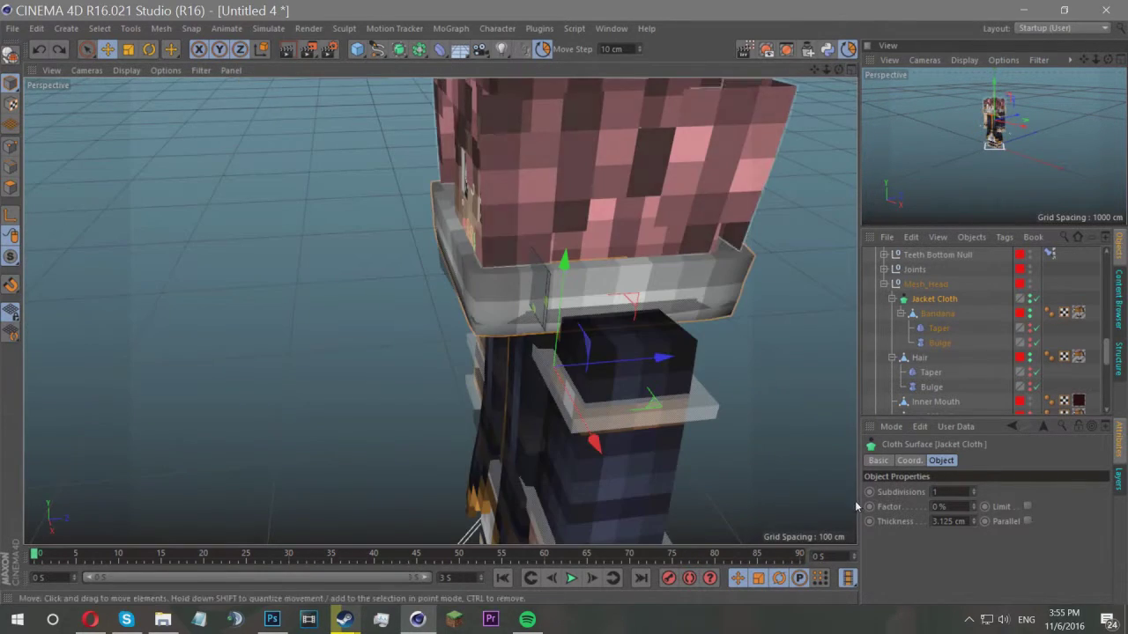
pyautogui.write('3.5')
pyautogui.press('Return')
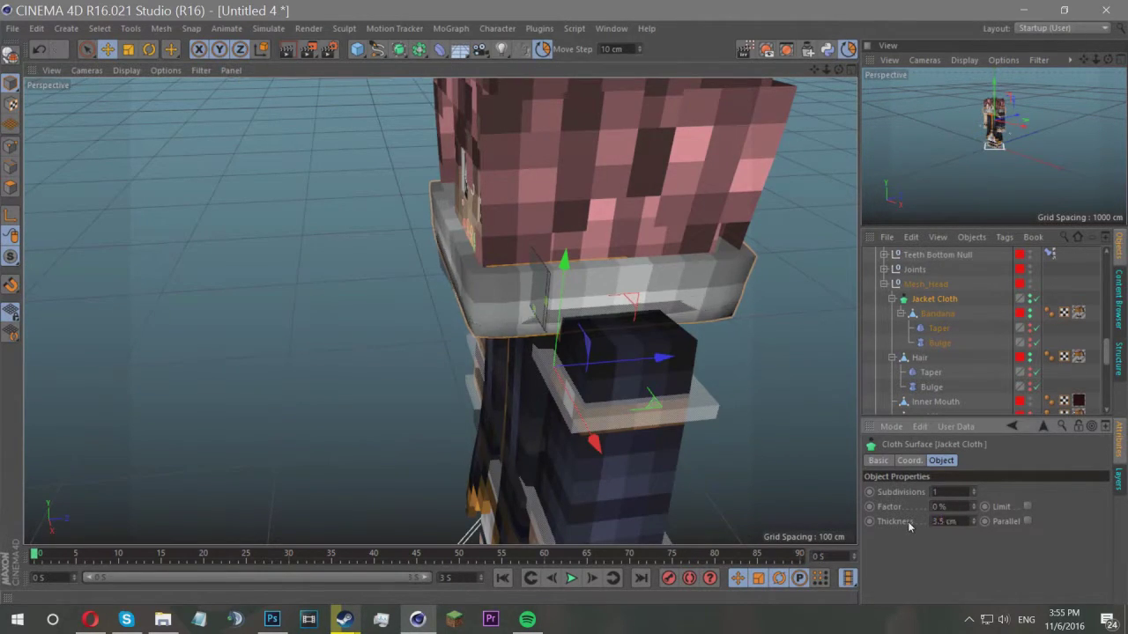
pyautogui.click(848, 210)
pyautogui.moveTo(839, 69); pyautogui.dragTo(892, 123)
pyautogui.keyDown('alt'); pyautogui.moveTo(440, 310); pyautogui.dragTo(555, 298); pyautogui.keyUp('alt')
# Try 6 subdivisions on the bandana's cloth surface and undo the change.
pyautogui.click(933, 299)
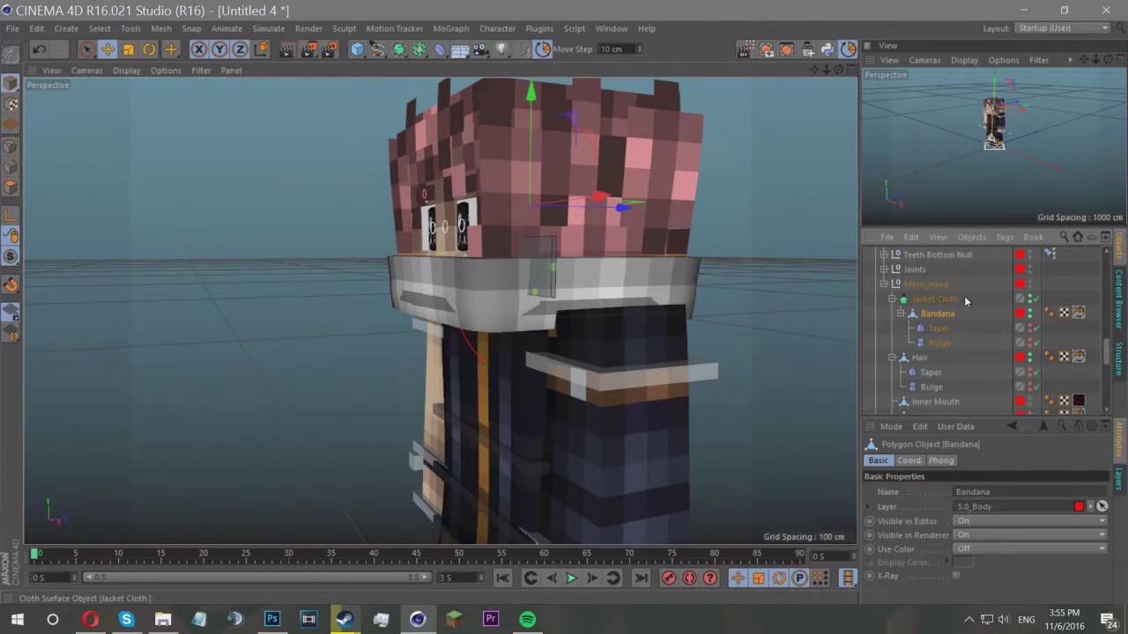
pyautogui.doubleClick(936, 298)
pyautogui.press('Return')
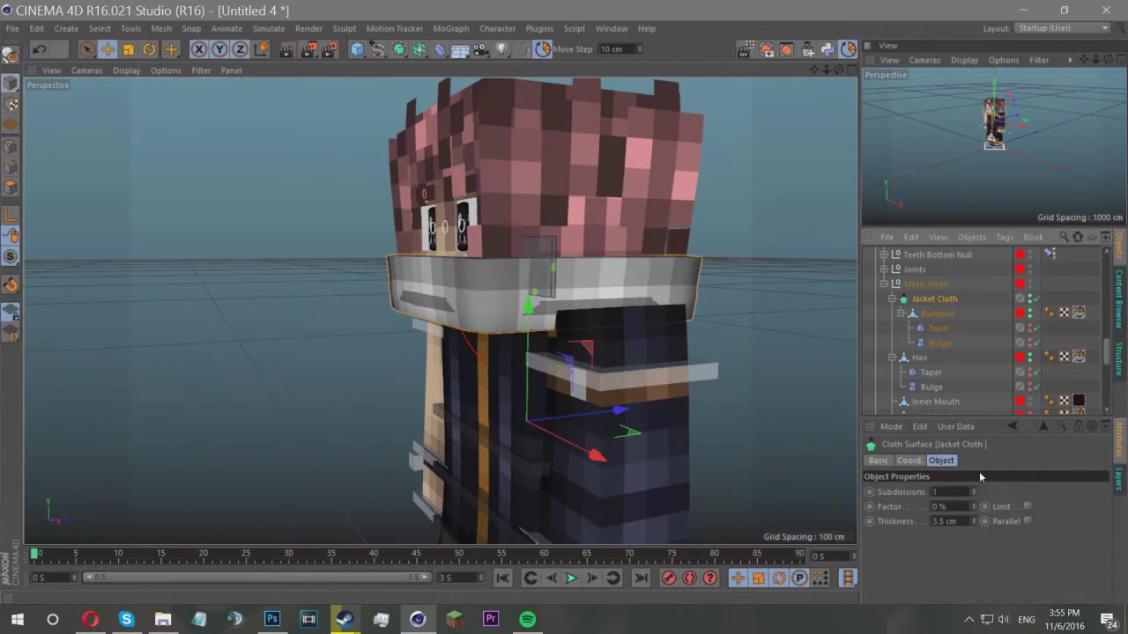
pyautogui.write('6')
pyautogui.press('Return')
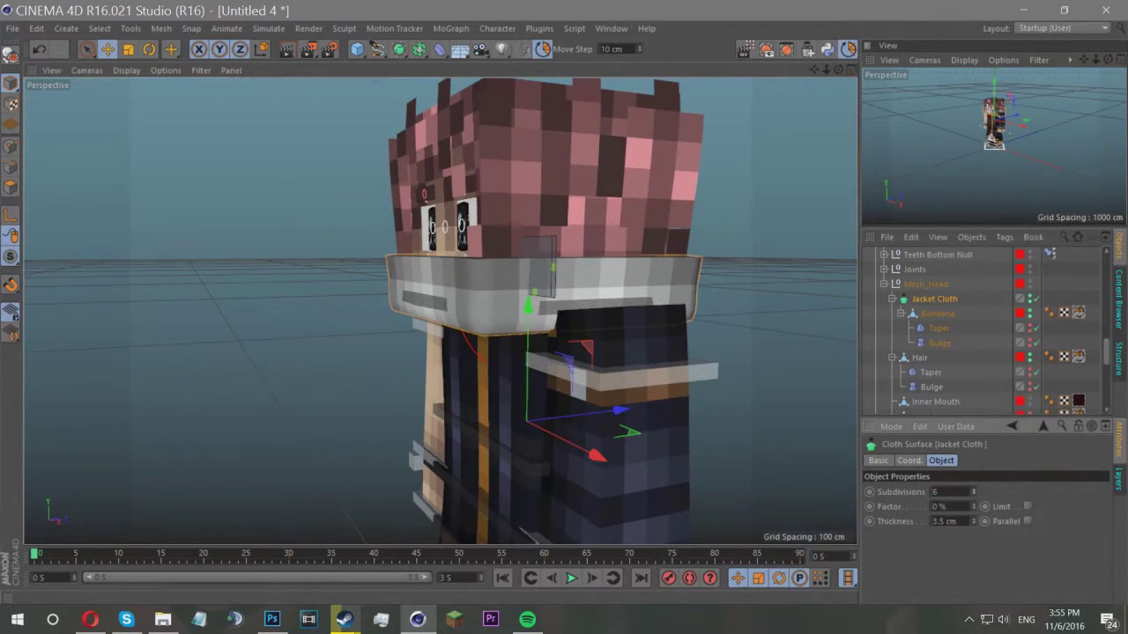
pyautogui.hotkey('ctrl', 'z')
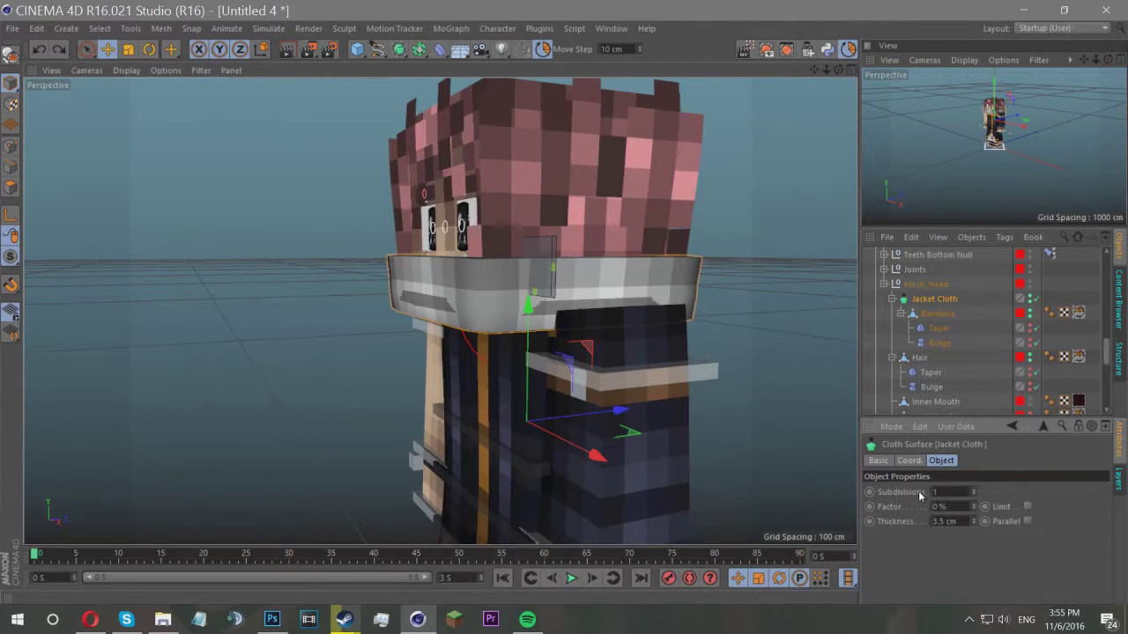
# Try a different factor on the bandana's cloth surface, undo it, and clear the selection.
pyautogui.moveTo(974, 509); pyautogui.dragTo(989, 462)
pyautogui.hotkey('ctrl', 'z')
pyautogui.click(936, 313)
pyautogui.click(736, 115)
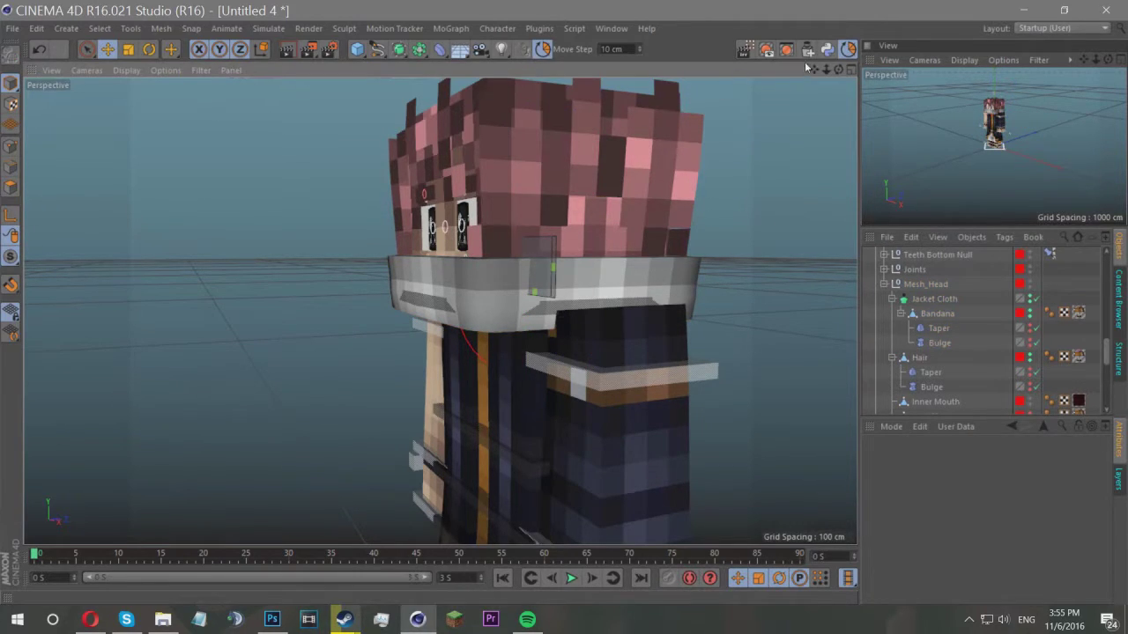
# Examine the bandana in the Untitled 3 document, then return to Untitled 4.
pyautogui.click(612, 28)
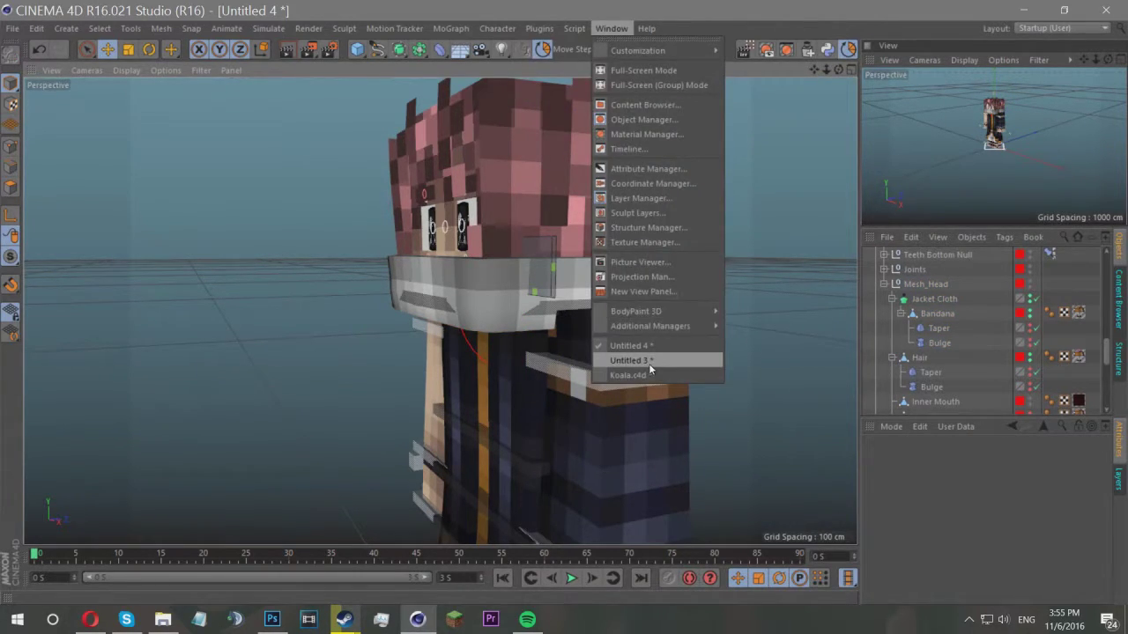
pyautogui.click(648, 361)
pyautogui.scroll(5, 333, 259)
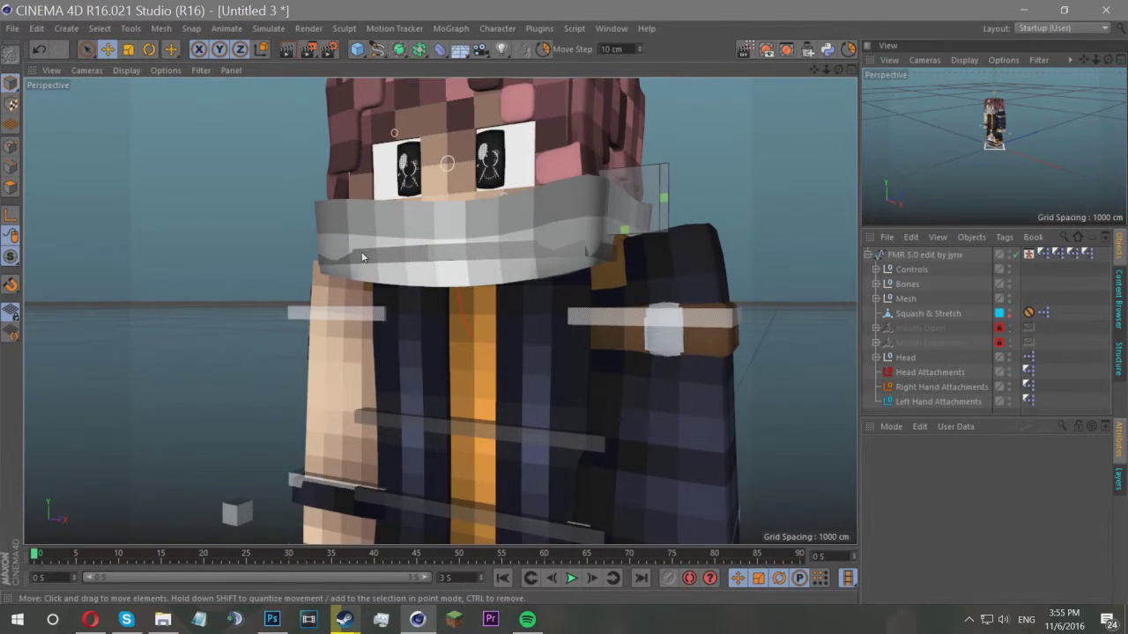
pyautogui.click(612, 29)
pyautogui.click(667, 342)
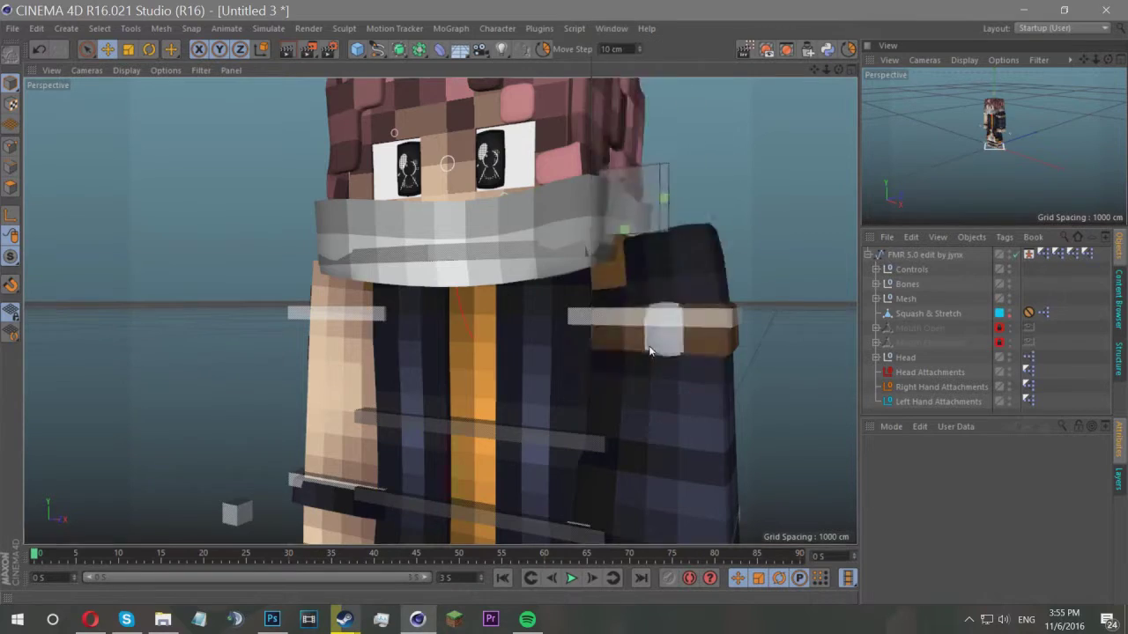
# Add an FFD deformer to the scene.
pyautogui.click(438, 51)
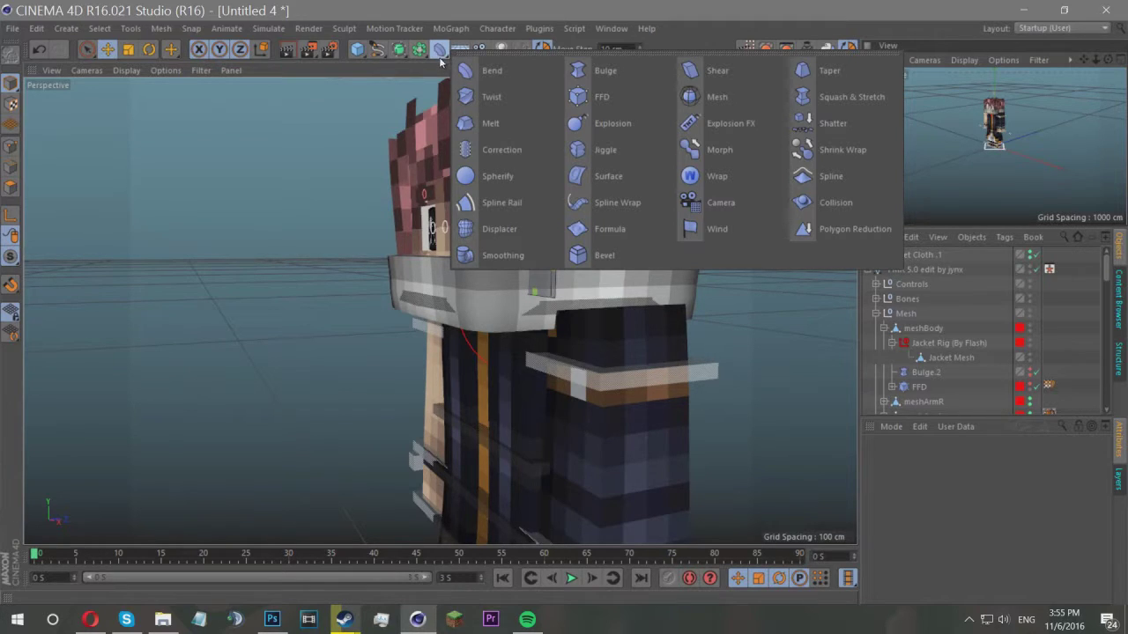
pyautogui.click(448, 53)
pyautogui.click(439, 50)
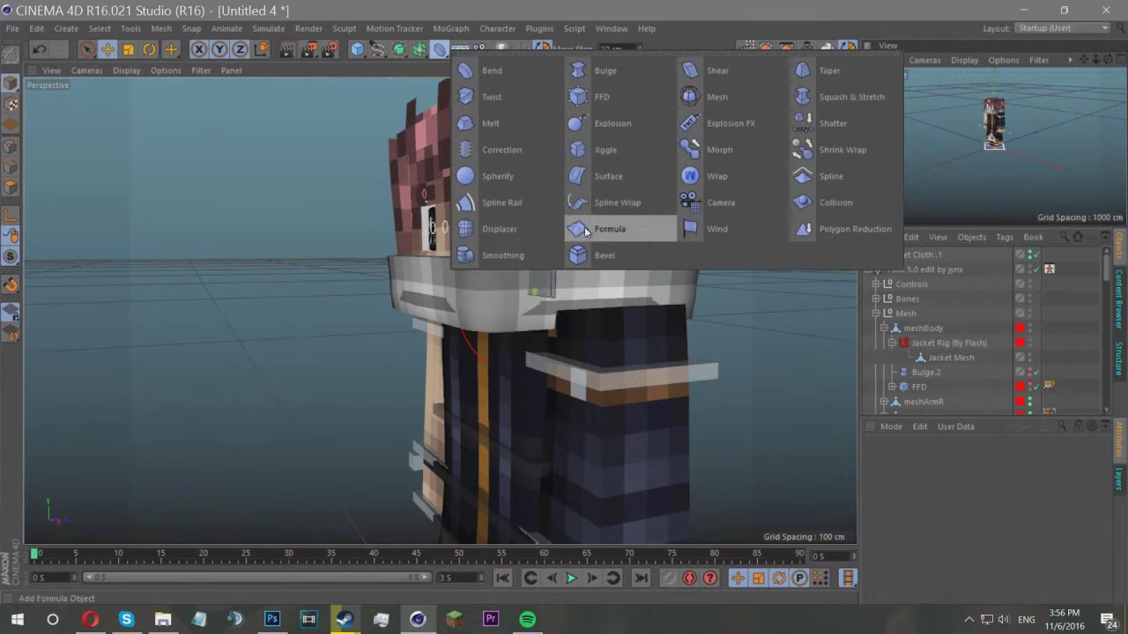
pyautogui.click(628, 97)
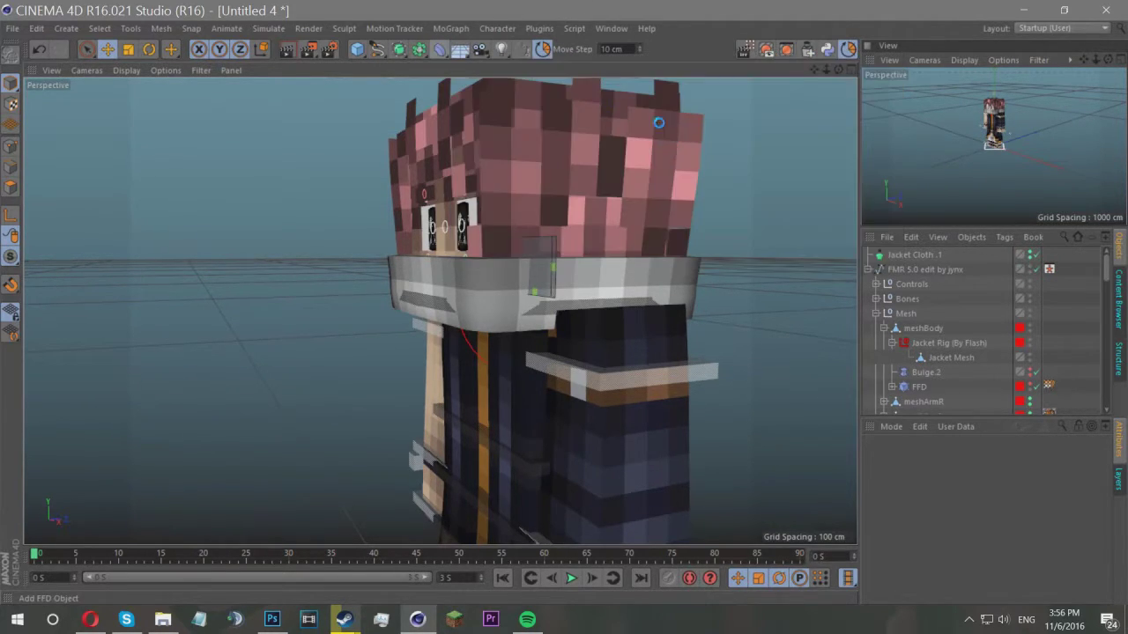
# Nest the new FFD deformer directly under the Bandana object inside the head mesh's Jacket Cloth.
pyautogui.moveTo(894, 255); pyautogui.dragTo(1077, 270)
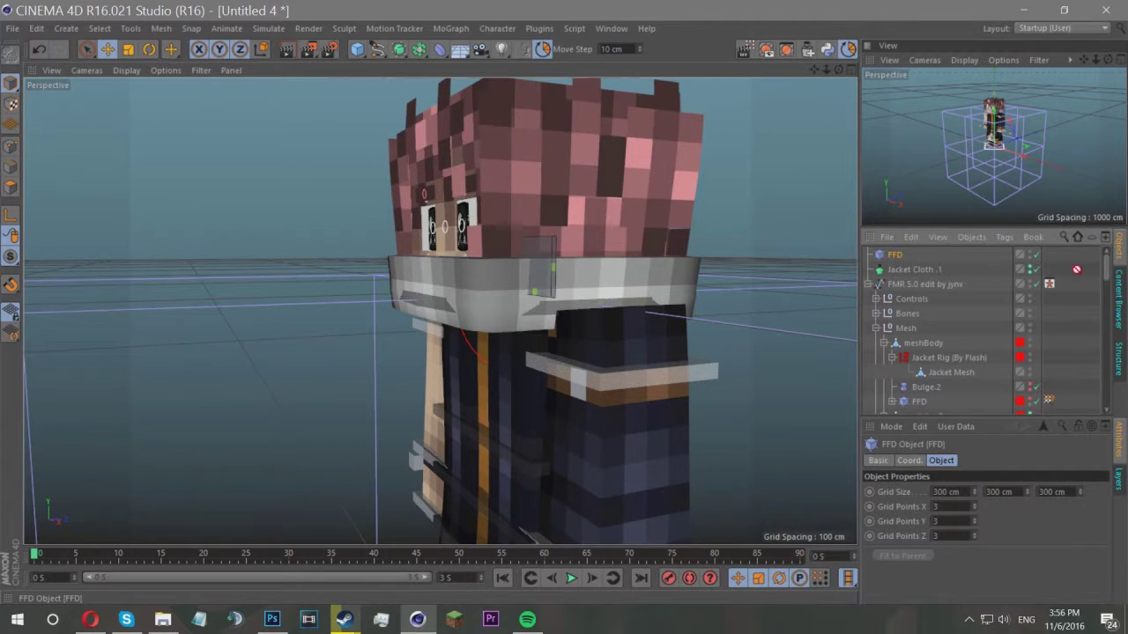
pyautogui.moveTo(954, 379); pyautogui.dragTo(908, 285)
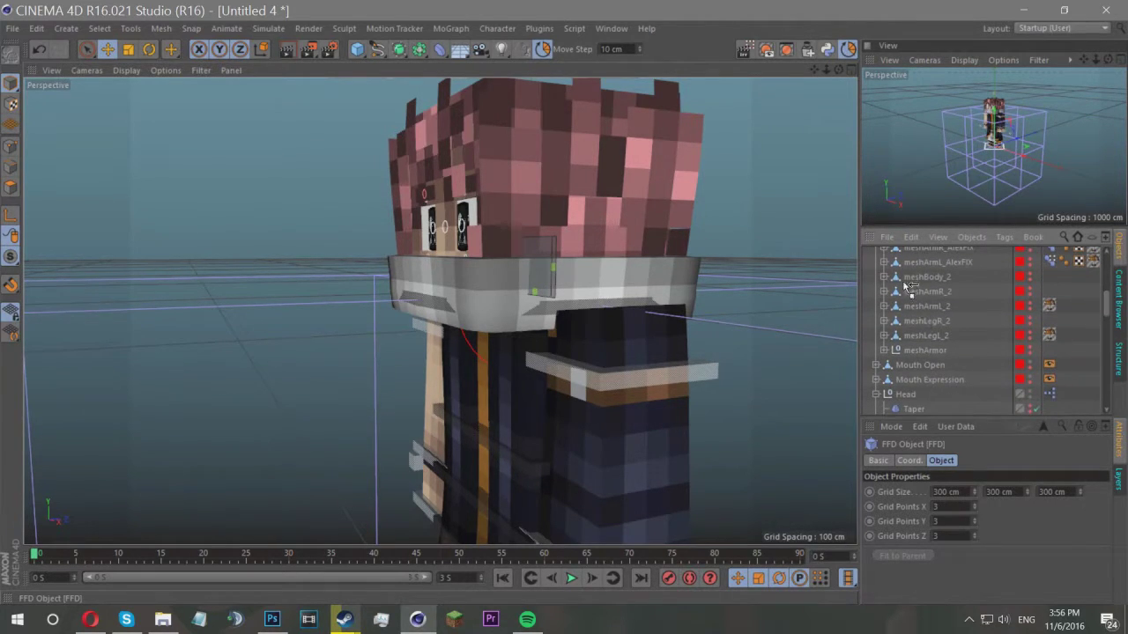
pyautogui.moveTo(919, 388); pyautogui.dragTo(1018, 118)
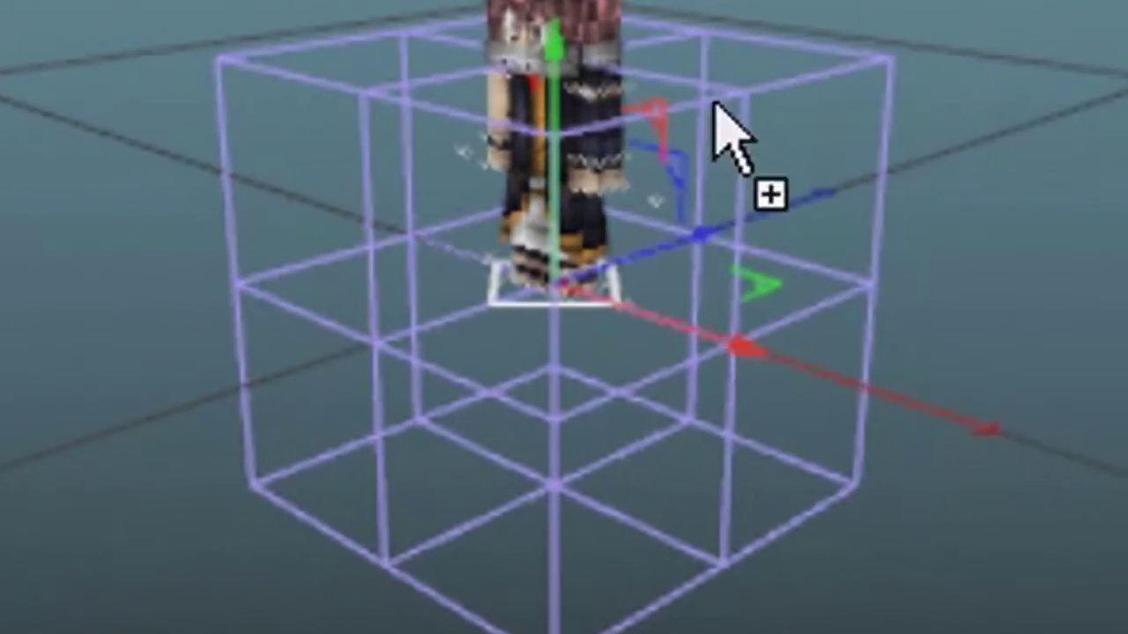
pyautogui.moveTo(716, 104); pyautogui.dragTo(917, 352)
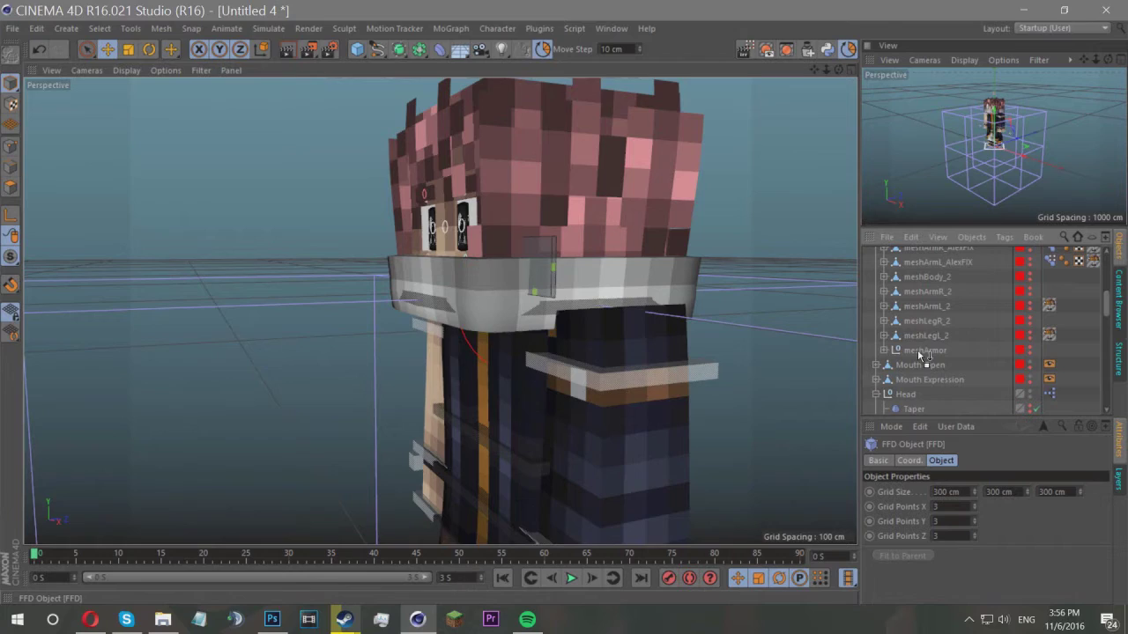
pyautogui.moveTo(923, 253); pyautogui.dragTo(920, 271)
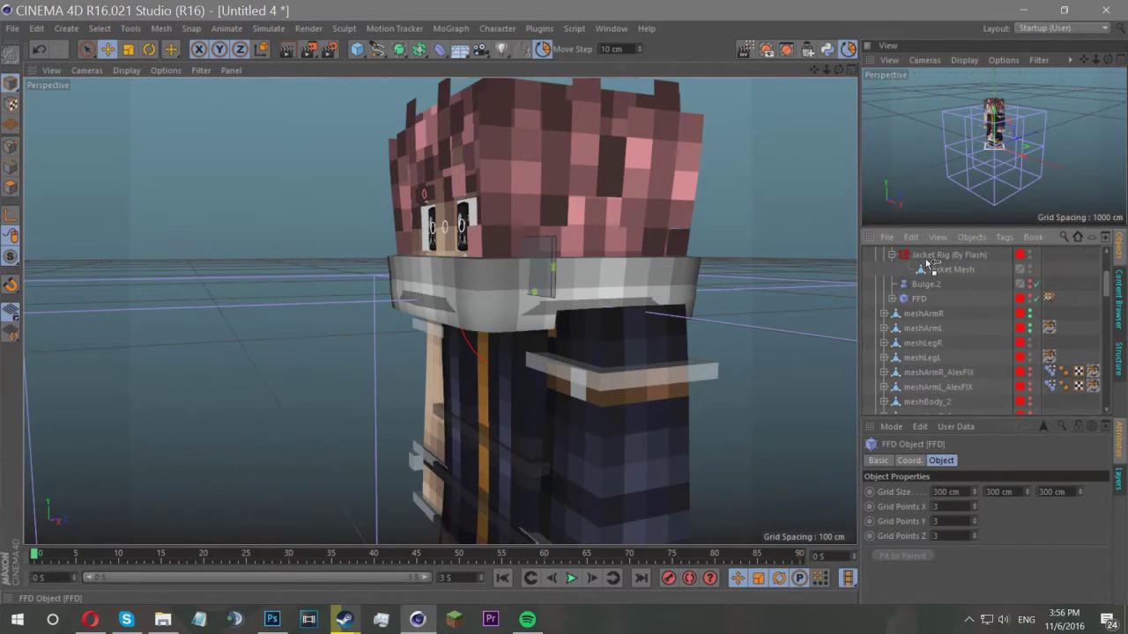
pyautogui.moveTo(913, 326); pyautogui.dragTo(939, 310)
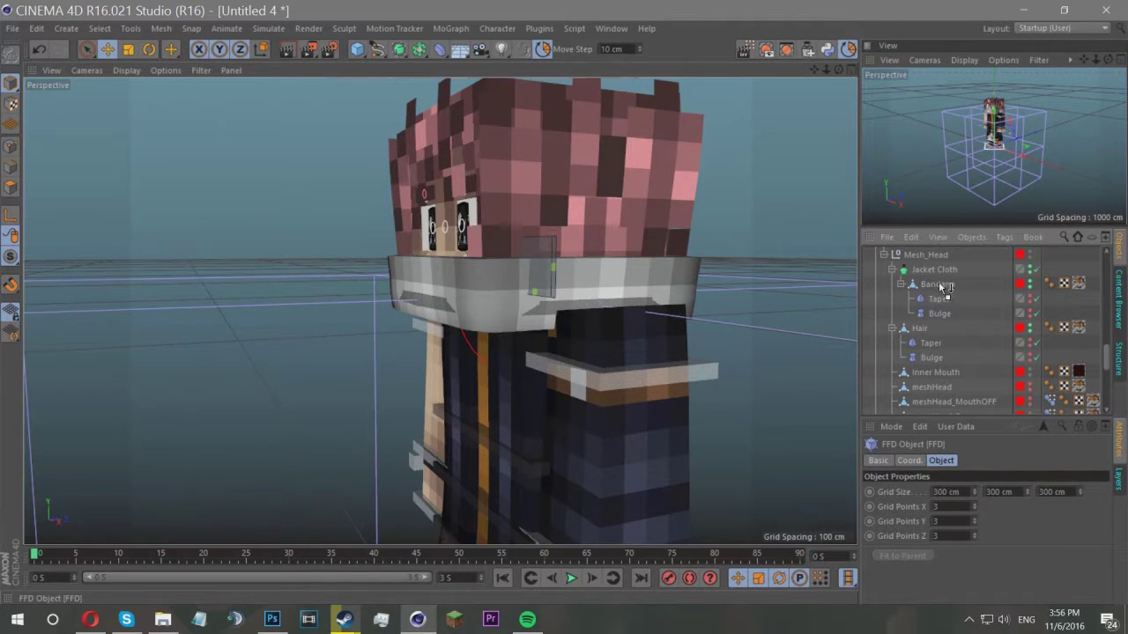
pyautogui.moveTo(948, 284); pyautogui.dragTo(934, 292)
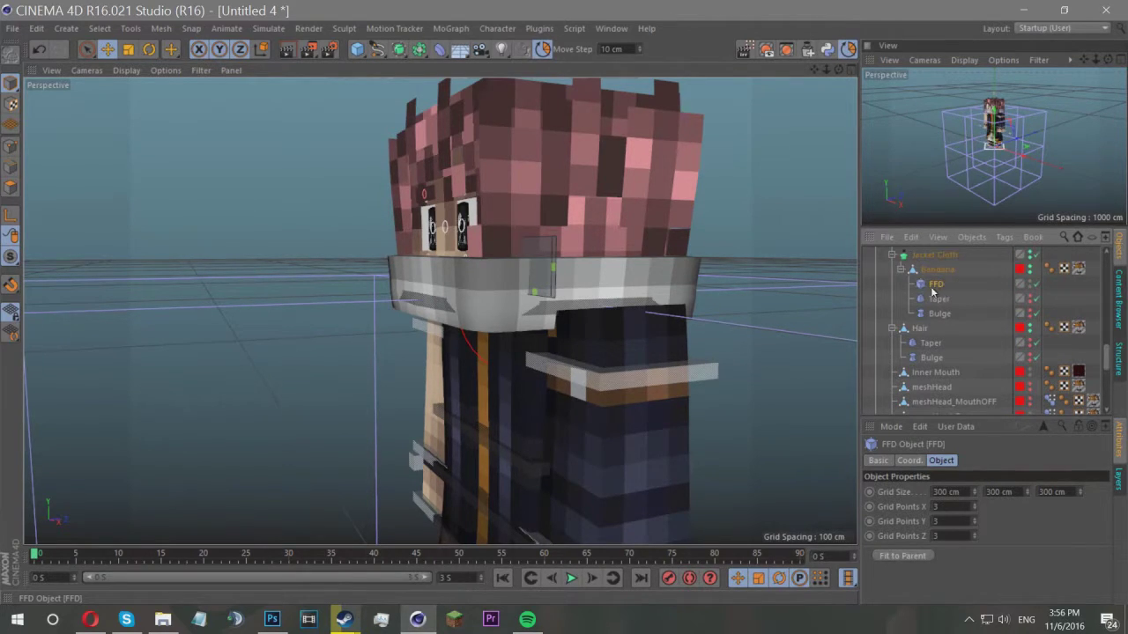
# Fit the FFD deformer's cage to its parent, the bandana.
pyautogui.scroll(-6, 842, 516)
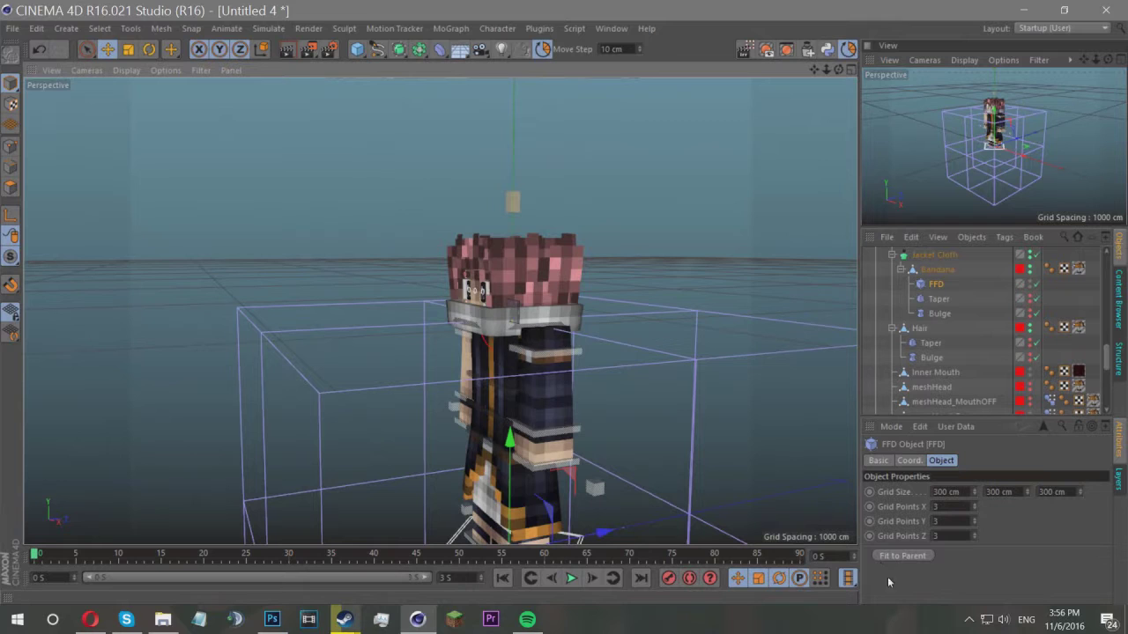
pyautogui.click(902, 556)
pyautogui.scroll(8, 517, 305)
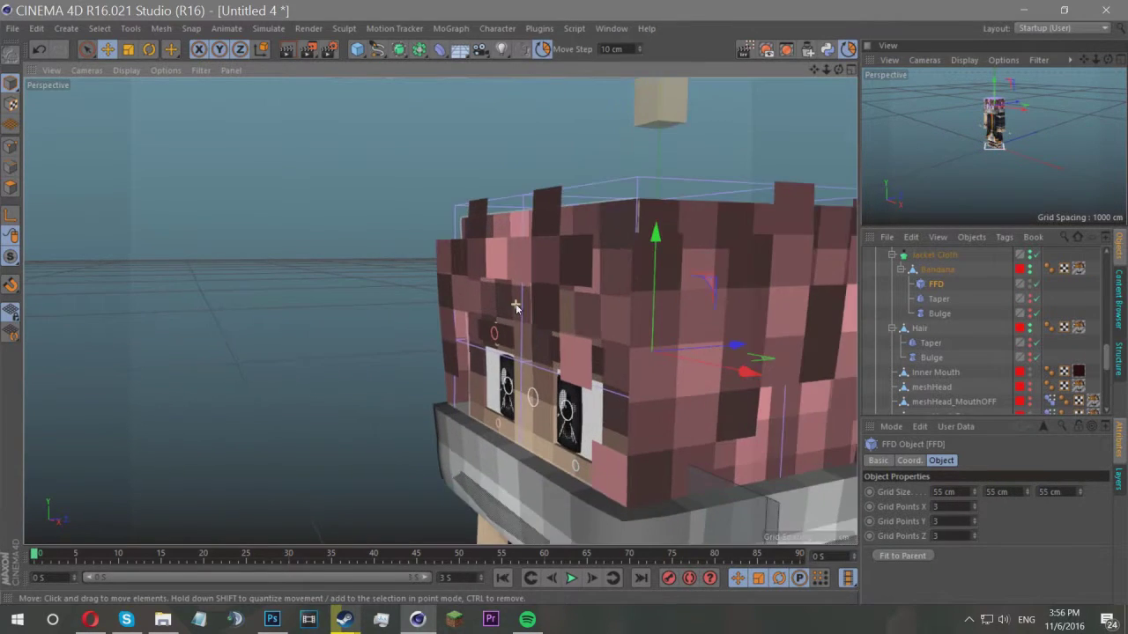
# Disable the bandana's Jacket Cloth surface.
pyautogui.click(960, 256)
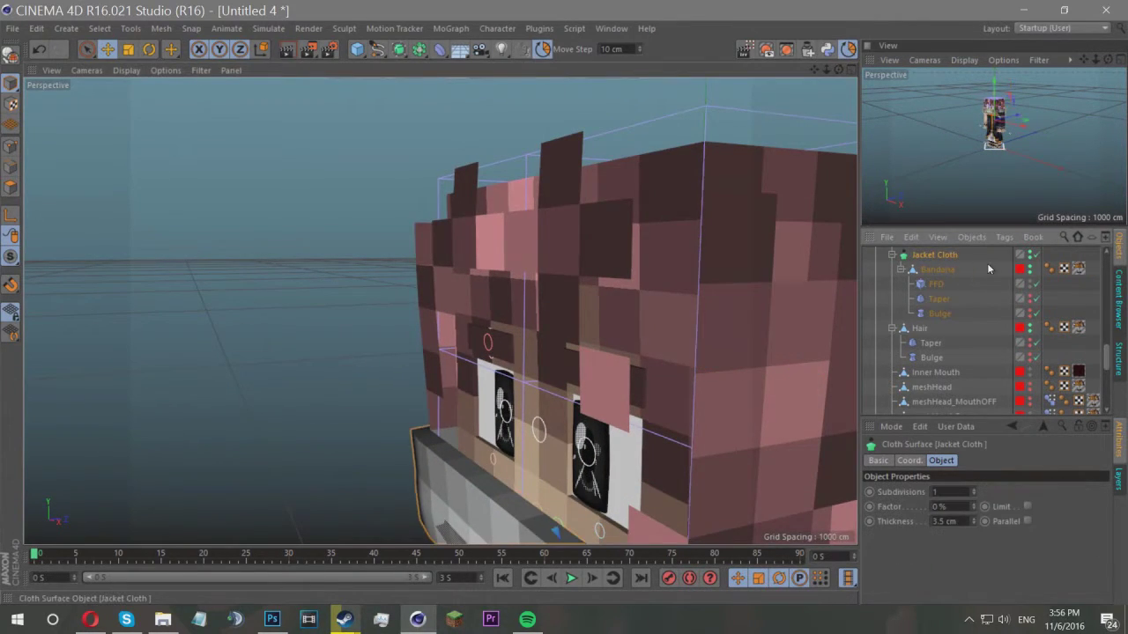
pyautogui.scroll(-4, 642, 402)
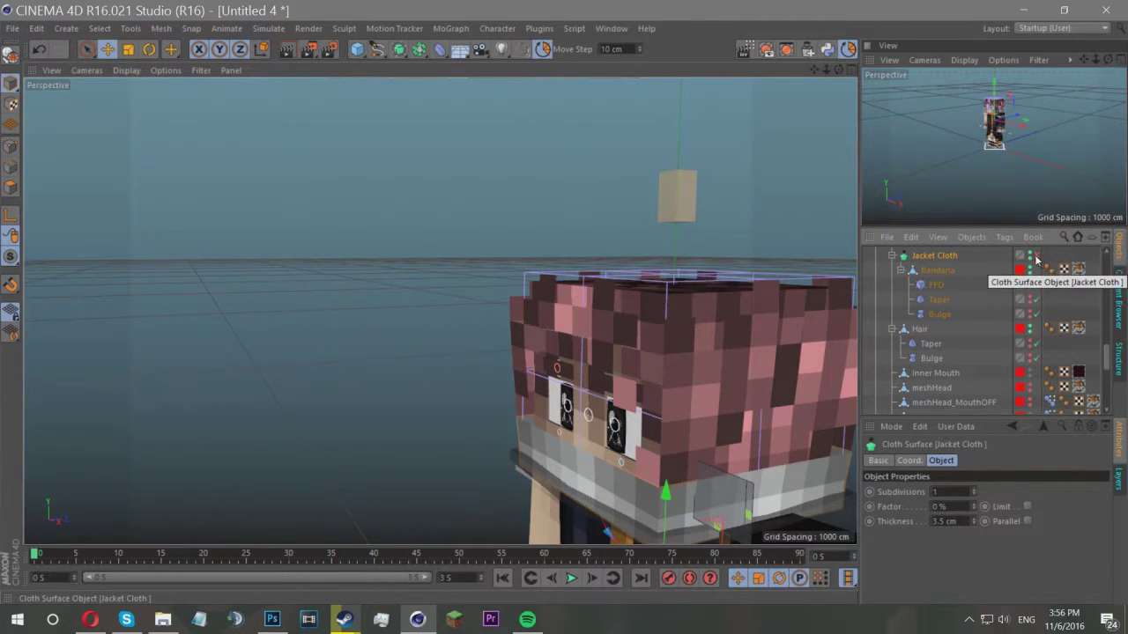
pyautogui.scroll(4, 758, 374)
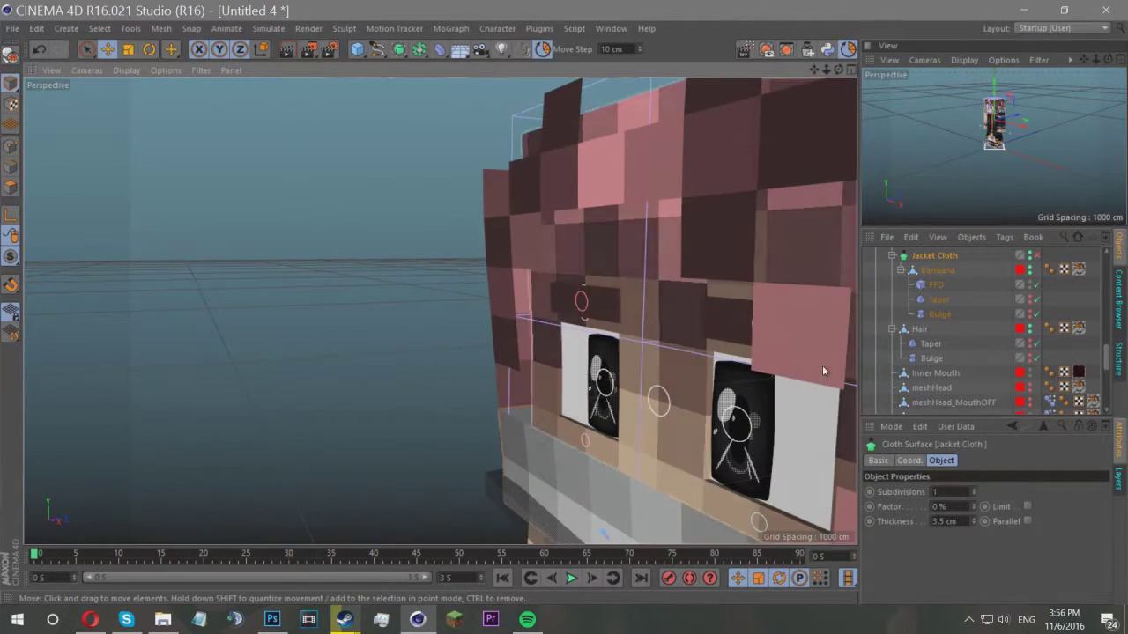
# Set the bandana FFD's grid points to 5 in X, Y and Z.
pyautogui.click(935, 285)
pyautogui.scroll(-5, 764, 340)
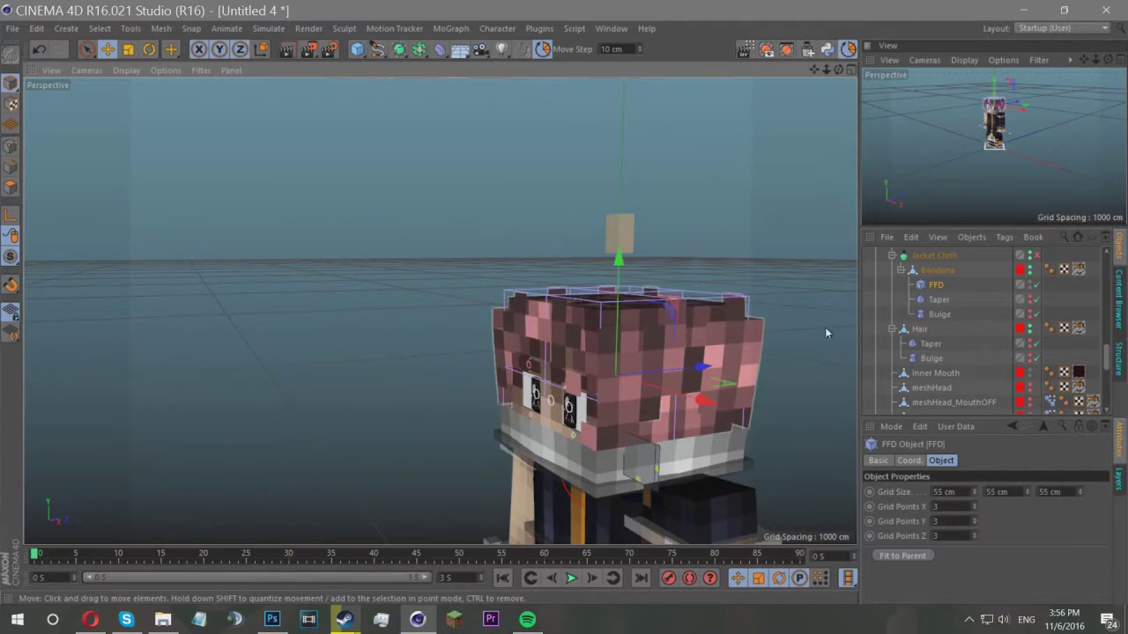
pyautogui.doubleClick(974, 504)
pyautogui.doubleClick(974, 520)
pyautogui.doubleClick(974, 534)
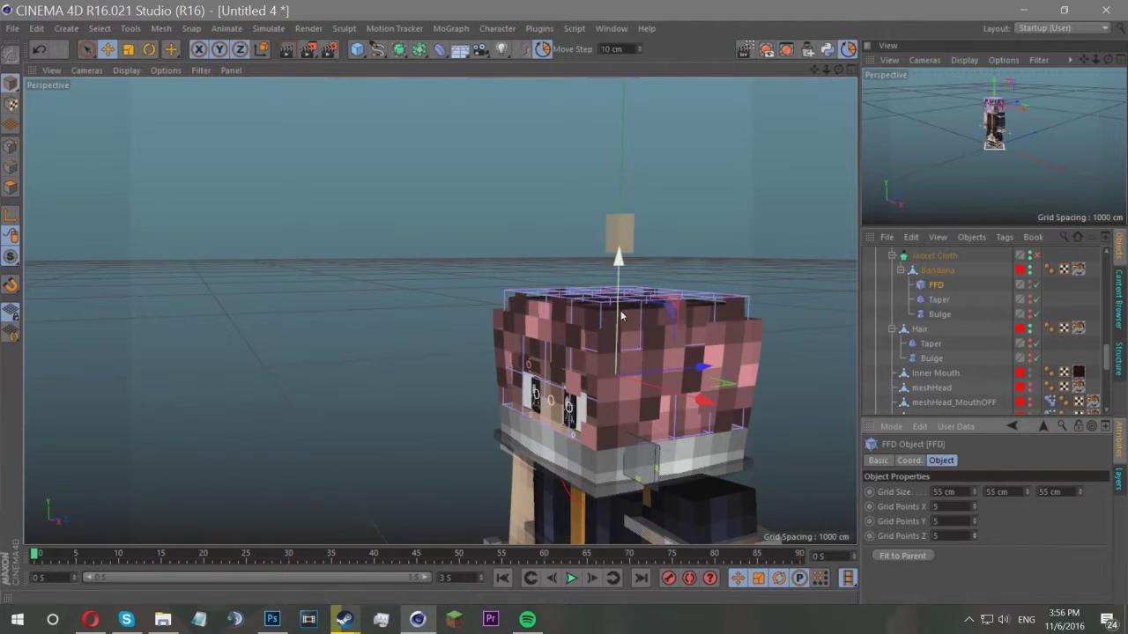
# Switch to point mode, select the FFD's front centre point from a frontal view, and turn off move quantizing.
pyautogui.click(11, 147)
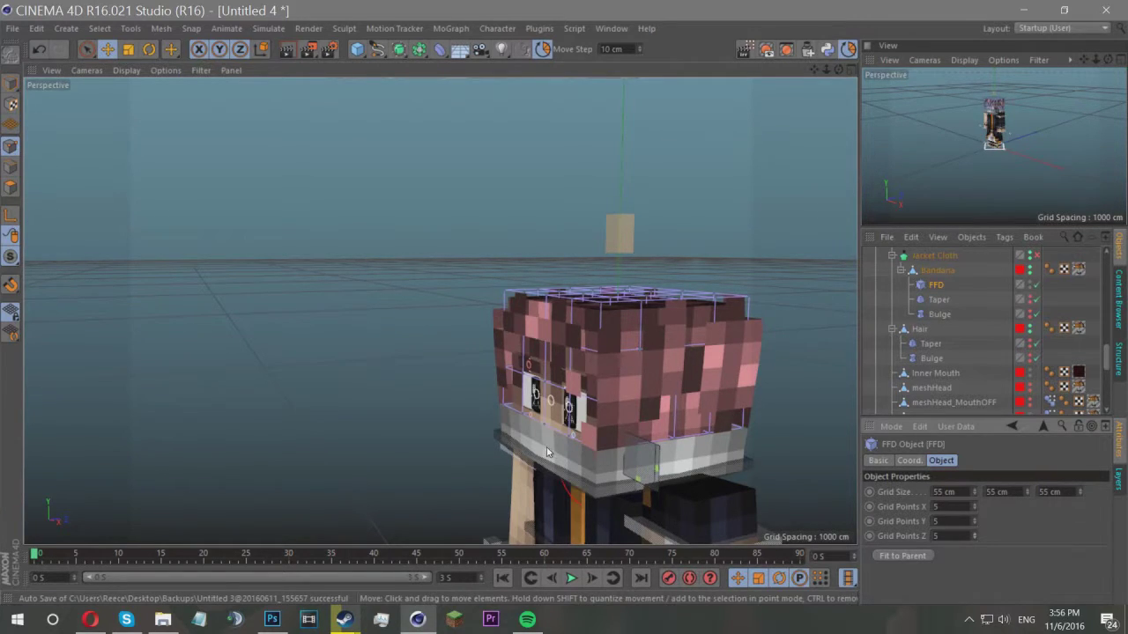
pyautogui.scroll(3, 588, 418)
pyautogui.moveTo(839, 70); pyautogui.dragTo(899, 84)
pyautogui.keyDown('alt'); pyautogui.moveTo(362, 354); pyautogui.dragTo(415, 356); pyautogui.keyUp('alt')
pyautogui.click(470, 374)
pyautogui.click(464, 381)
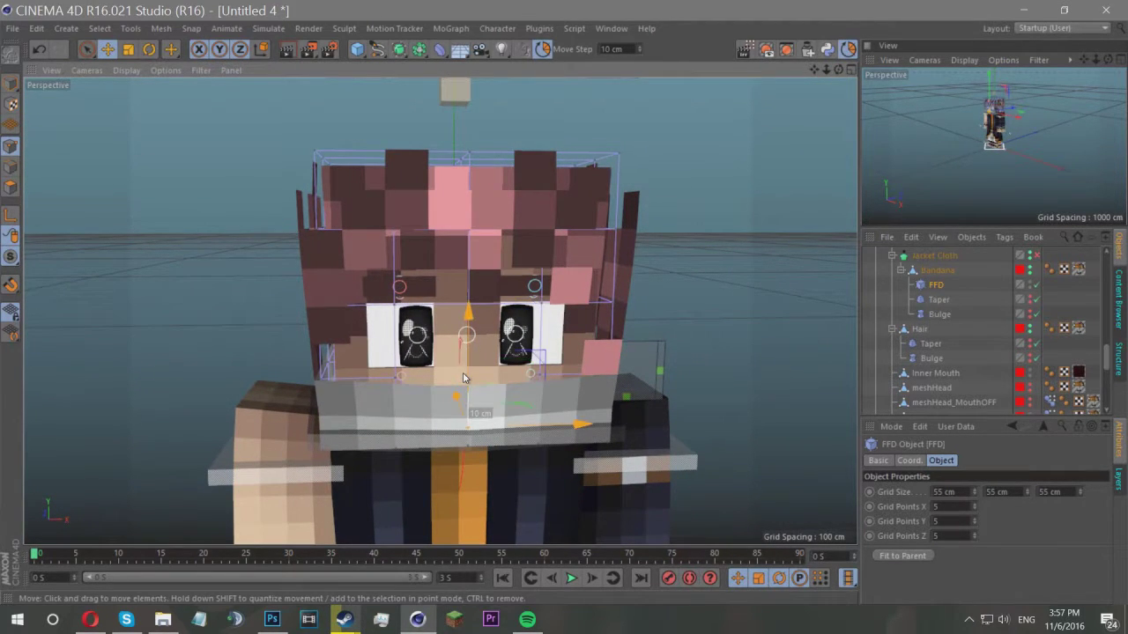
pyautogui.hotkey('ctrl', 'z')
pyautogui.click(544, 53)
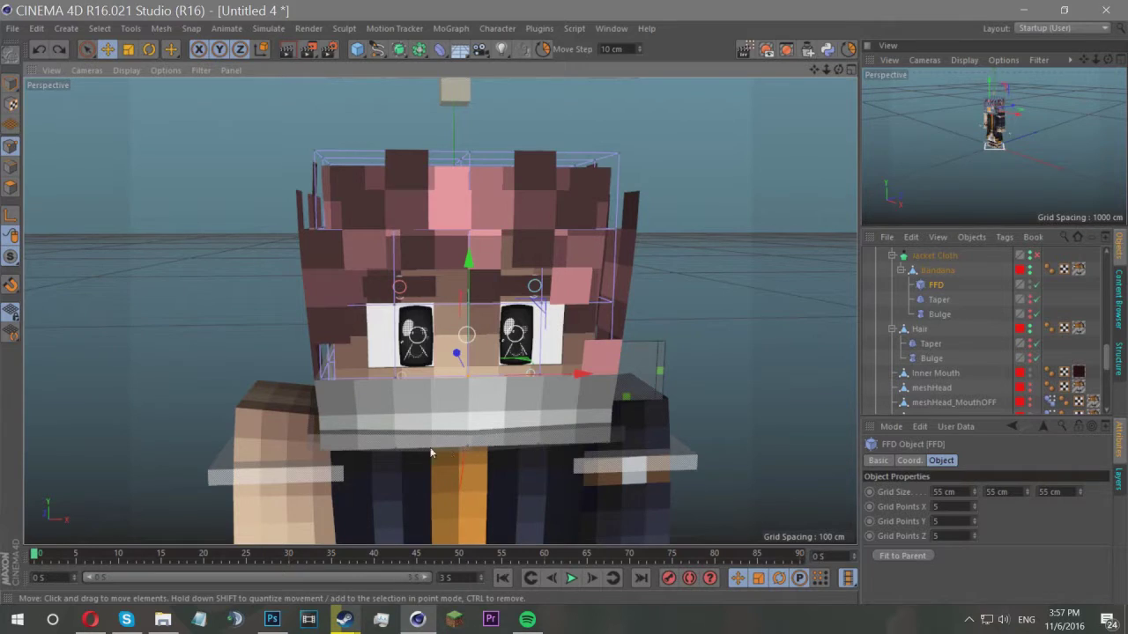
# Move the FFD's lower front points to curve the bandana's lower front edge downward, and clear the point selection.
pyautogui.keyDown('shift'); pyautogui.click(399, 449); pyautogui.keyUp('shift')
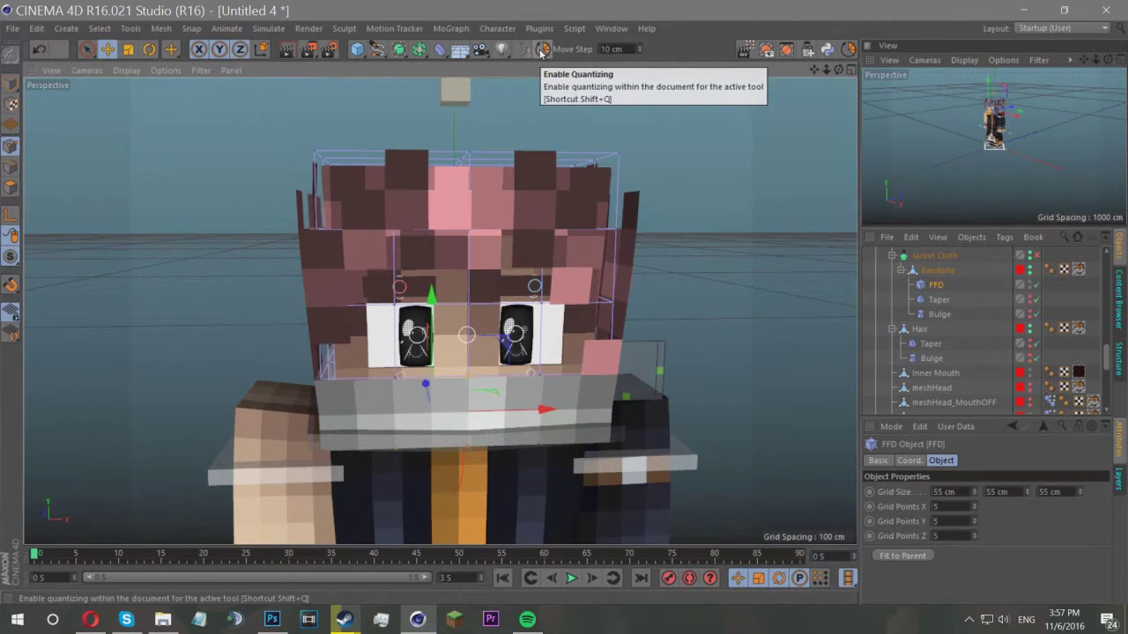
pyautogui.moveTo(431, 342); pyautogui.dragTo(430, 363)
pyautogui.click(533, 374)
pyautogui.moveTo(540, 342); pyautogui.dragTo(540, 323)
pyautogui.click(317, 376)
pyautogui.moveTo(318, 346); pyautogui.dragTo(324, 333)
pyautogui.click(170, 214)
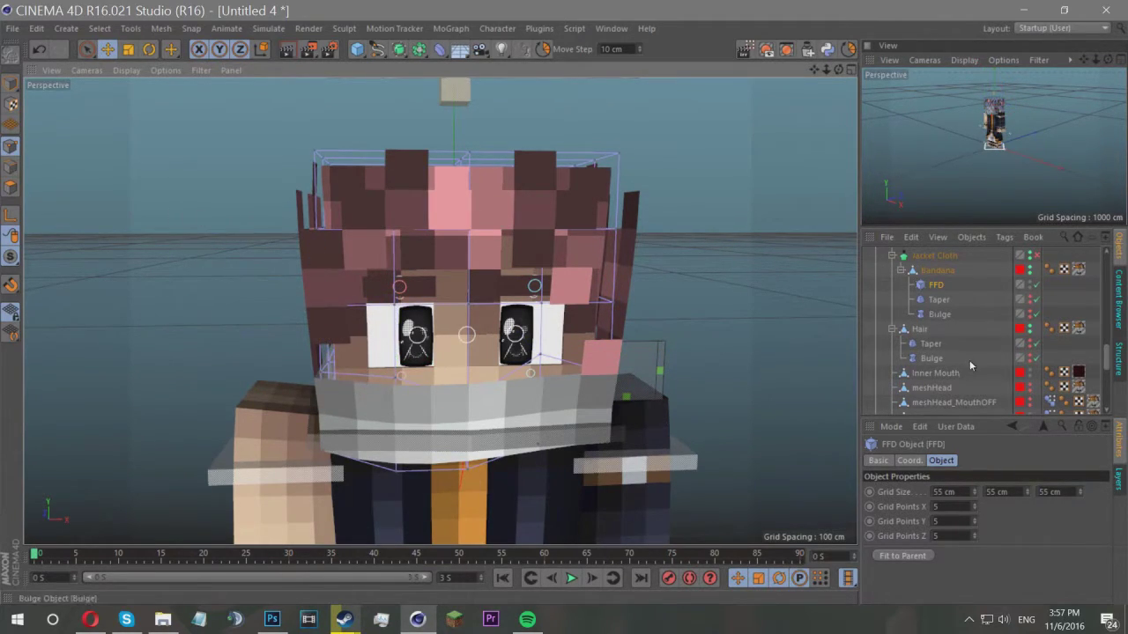
# Compare the bandana with its FFD disabled and the cloth surface toggled on and off.
pyautogui.click(1036, 250)
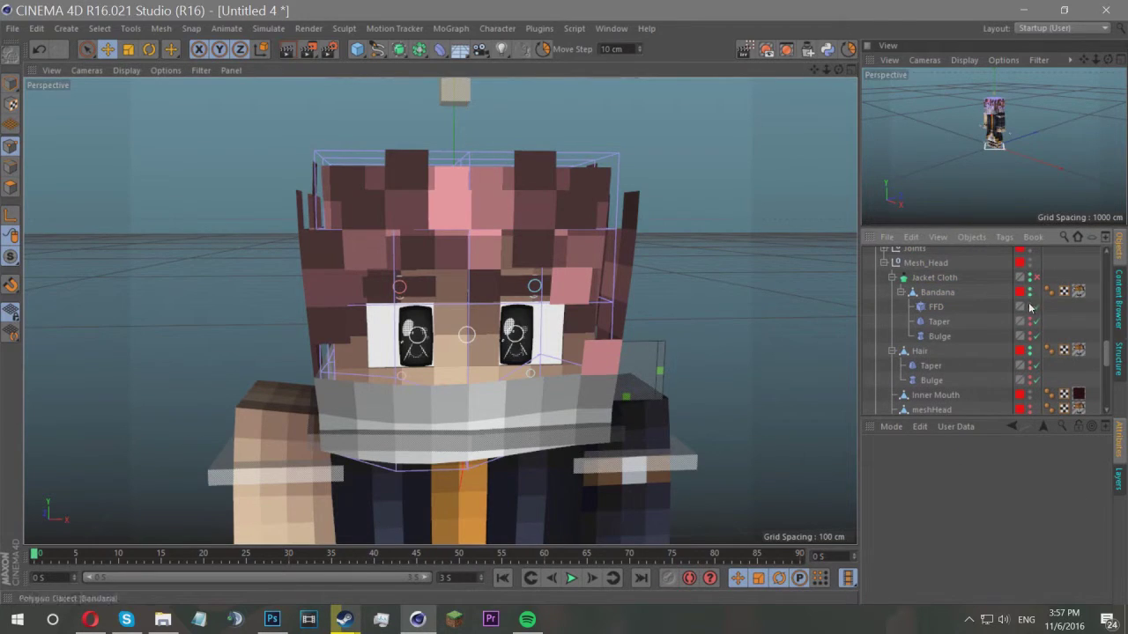
pyautogui.click(1037, 307)
pyautogui.click(1037, 276)
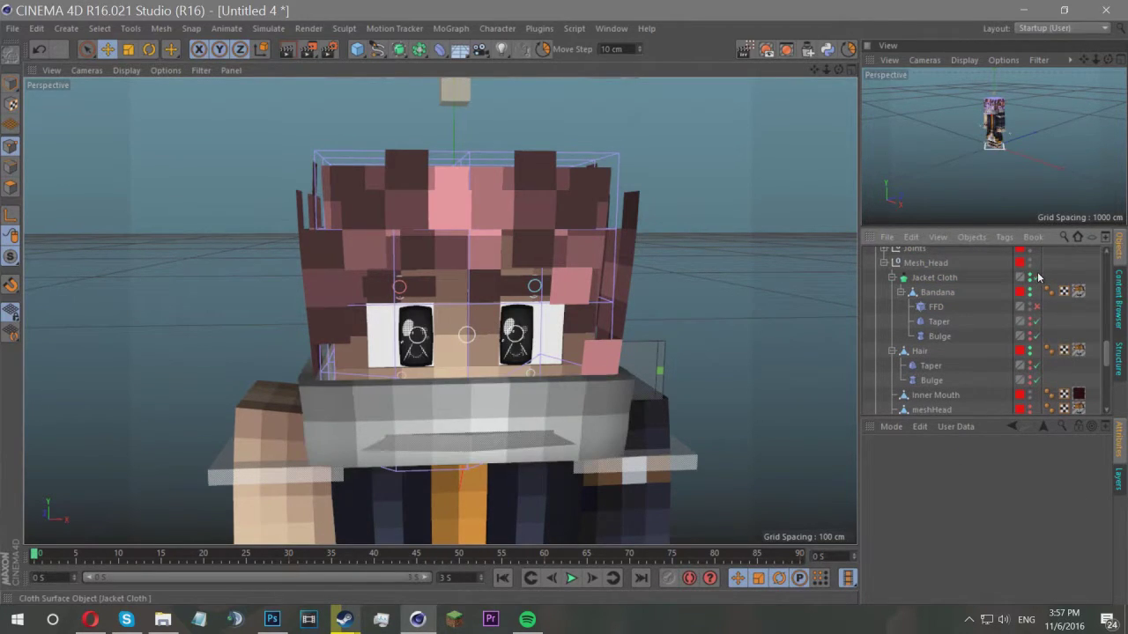
pyautogui.click(1038, 278)
pyautogui.click(1038, 277)
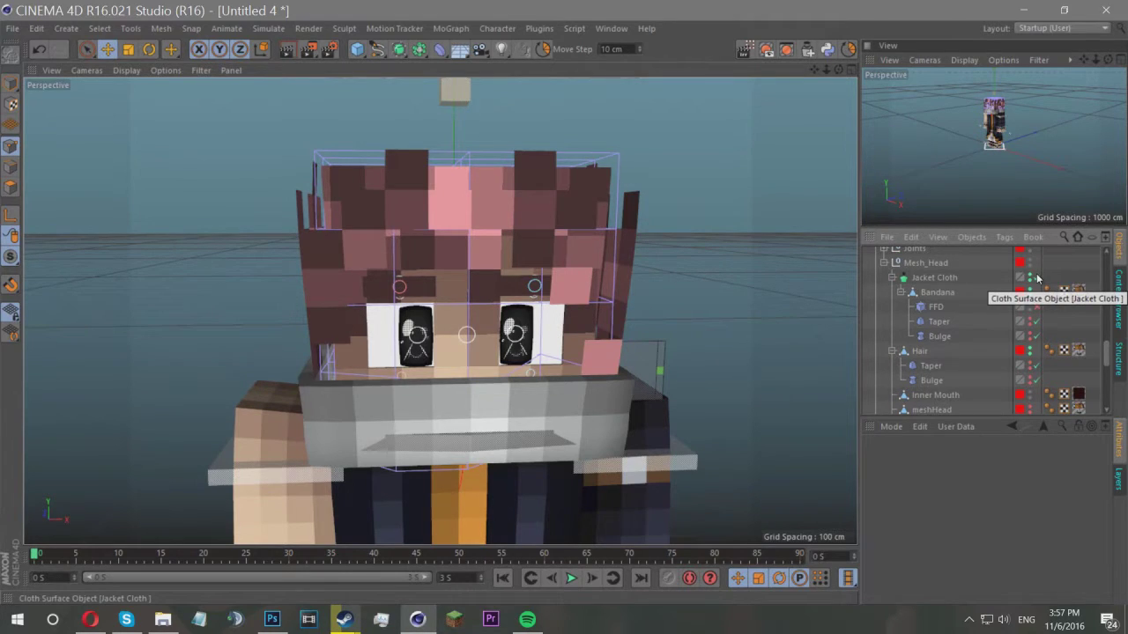
pyautogui.click(1037, 278)
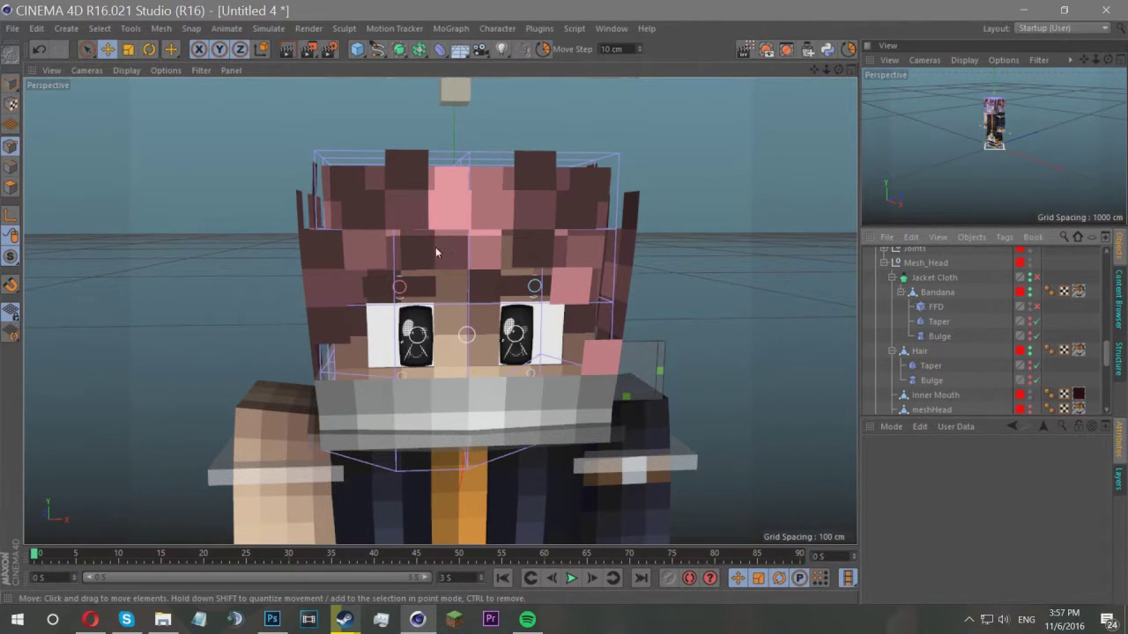
# Re-enable the bandana's FFD and pull its middle point outward and down on the side above the bare arm.
pyautogui.moveTo(839, 71); pyautogui.dragTo(440, 310)
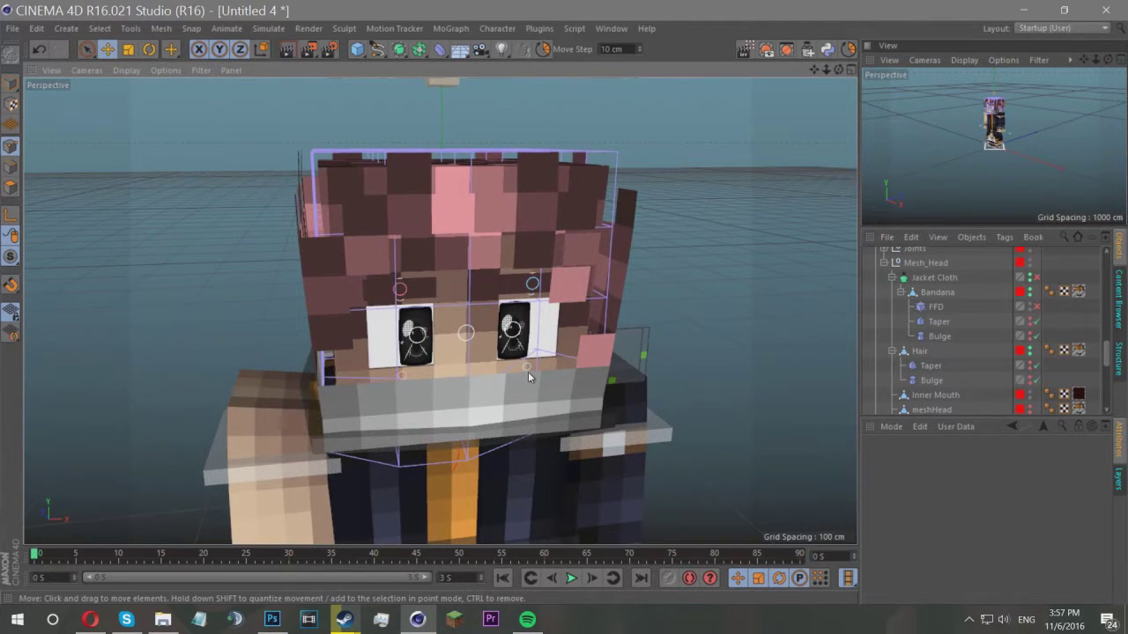
pyautogui.click(935, 306)
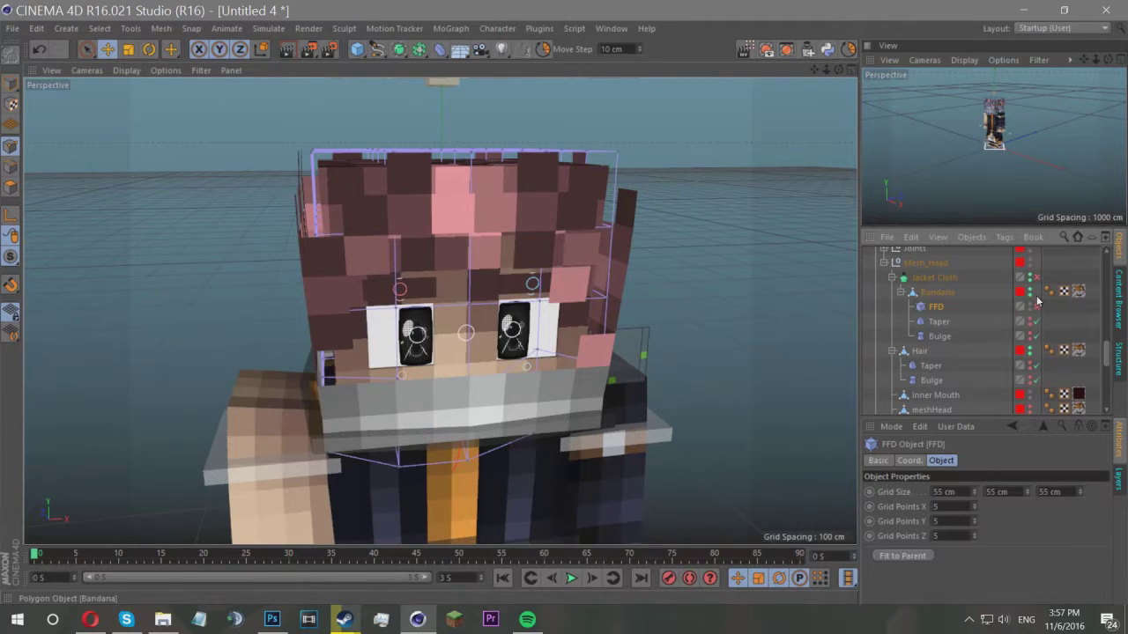
pyautogui.keyDown('alt'); pyautogui.moveTo(838, 78); pyautogui.dragTo(433, 250); pyautogui.keyUp('alt')
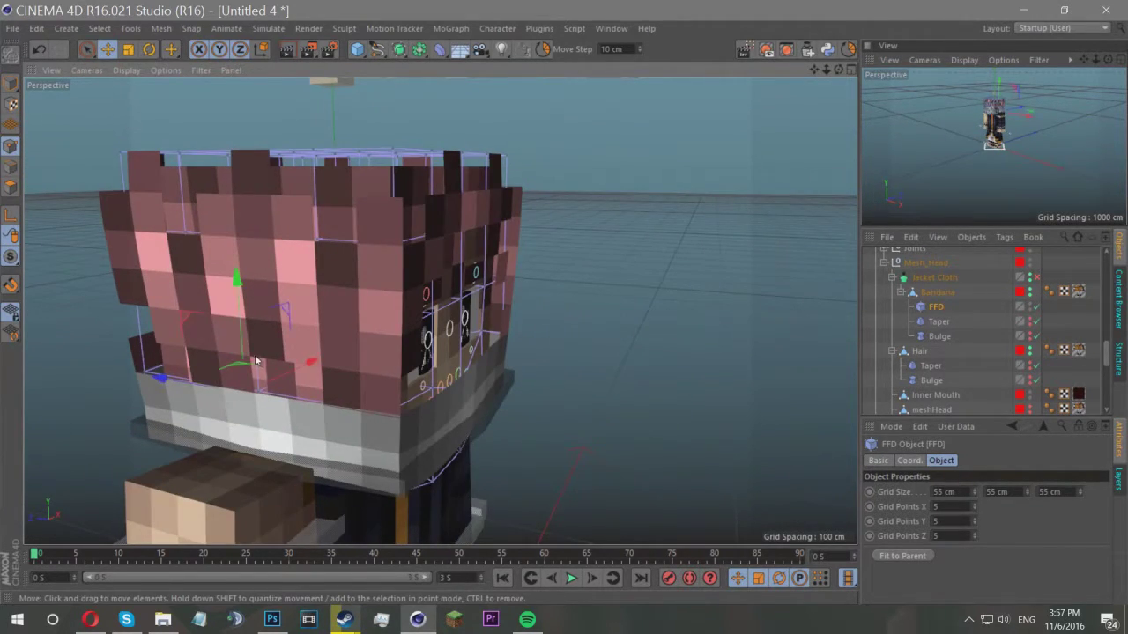
pyautogui.click(259, 393)
pyautogui.moveTo(259, 394); pyautogui.dragTo(245, 402)
# Lower the FFD's middle points on the bandana's side above the sleeved arm.
pyautogui.moveTo(839, 70); pyautogui.dragTo(481, 77)
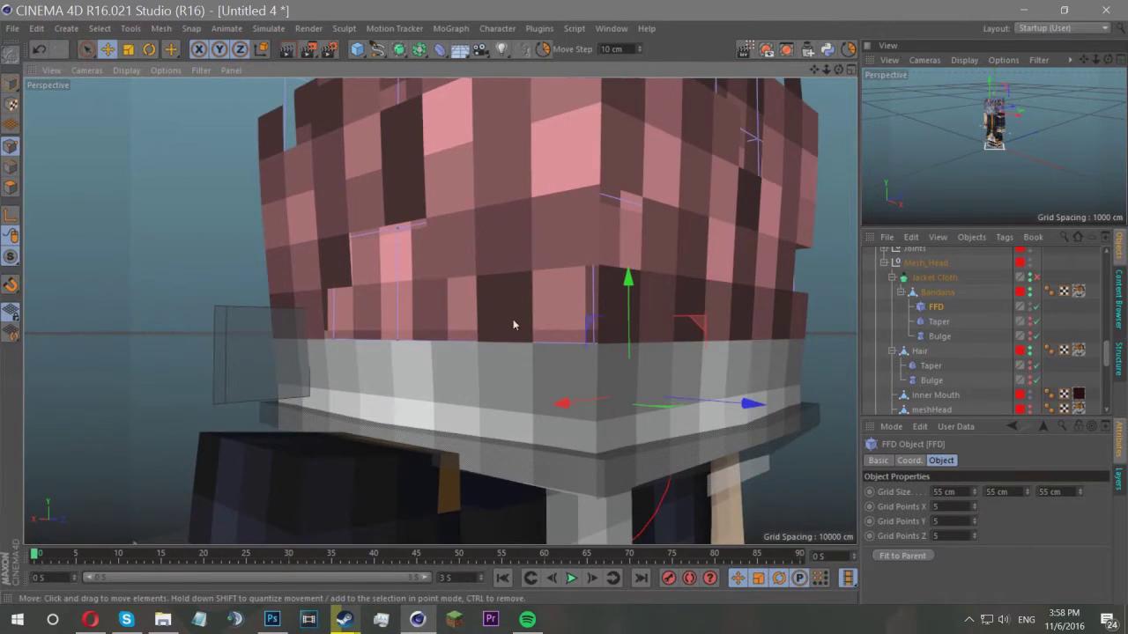
pyautogui.click(404, 342)
pyautogui.keyDown('shift'); pyautogui.click(400, 445); pyautogui.keyUp('shift')
pyautogui.keyDown('shift'); pyautogui.click(477, 470); pyautogui.keyUp('shift')
pyautogui.moveTo(440, 346); pyautogui.dragTo(440, 386)
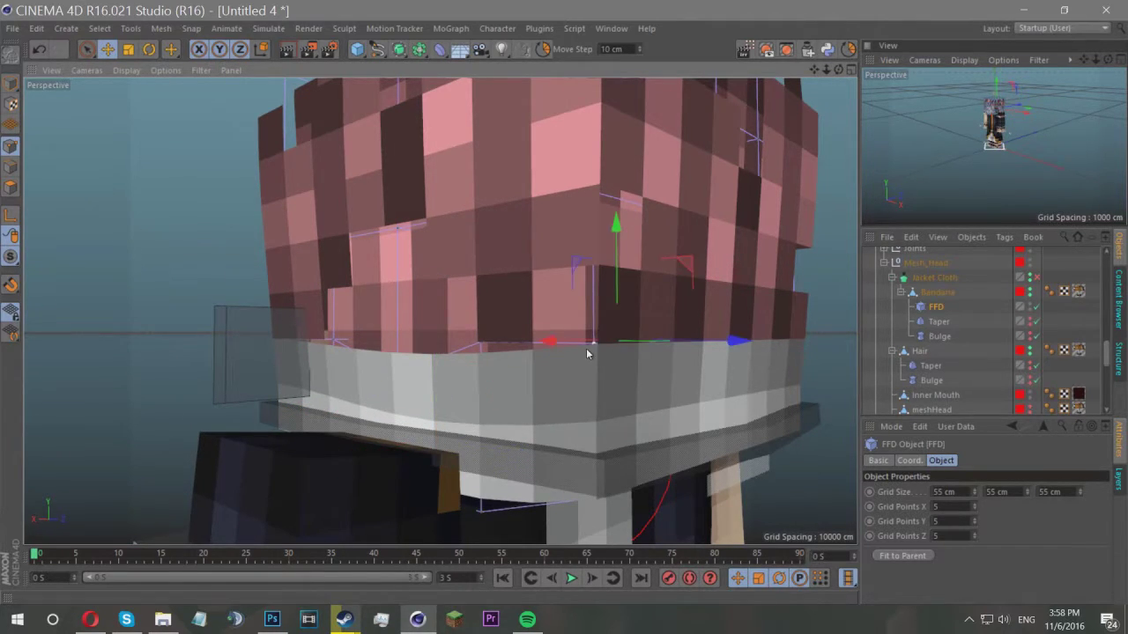
# Try repositioning the FFD's upper and lower points at the bandana's rear corner, and undo the moves.
pyautogui.moveTo(596, 344); pyautogui.dragTo(593, 297)
pyautogui.hotkey('ctrl', 'z')
pyautogui.moveTo(566, 335); pyautogui.dragTo(597, 333)
pyautogui.hotkey('ctrl', 'z')
pyautogui.hotkey('ctrl', 'z')
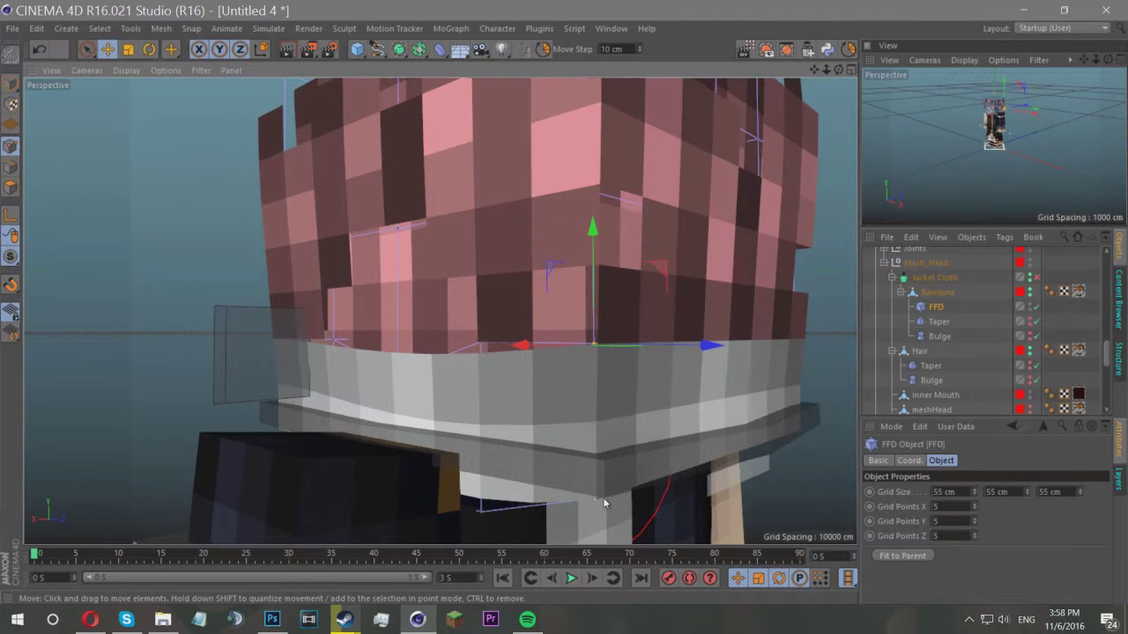
pyautogui.click(603, 501)
pyautogui.moveTo(598, 463); pyautogui.dragTo(593, 438)
pyautogui.moveTo(733, 382); pyautogui.dragTo(748, 382)
pyautogui.hotkey('ctrl', 'z')
# Try lowering an FFD point along the bandana's back, and undo the move.
pyautogui.click(730, 344)
pyautogui.click(707, 341)
pyautogui.moveTo(708, 307); pyautogui.dragTo(704, 330)
pyautogui.hotkey('ctrl', 'z')
pyautogui.click(698, 421)
pyautogui.moveTo(846, 69); pyautogui.dragTo(686, 120)
pyautogui.hotkey('ctrl', 'z')
# Lower the FFD point at the bandana's rear corner slightly.
pyautogui.click(415, 339)
pyautogui.moveTo(423, 308); pyautogui.dragTo(419, 327)
pyautogui.hotkey('ctrl', 'z')
pyautogui.moveTo(419, 288); pyautogui.dragTo(419, 303)
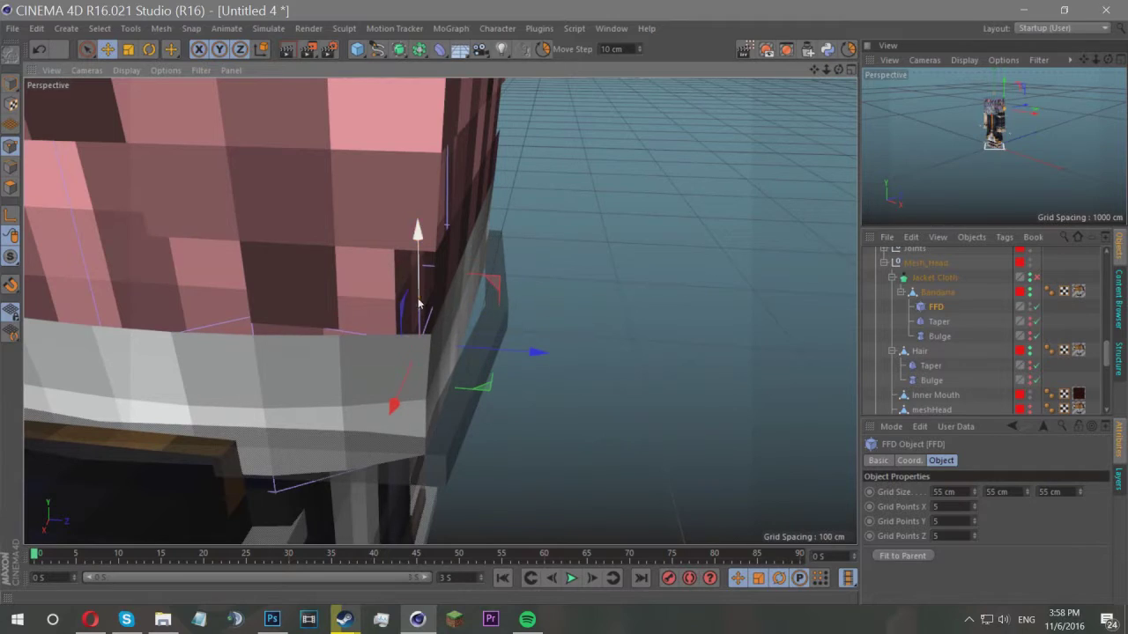
# Pull the FFD's lower middle point down at the back of the bandana.
pyautogui.moveTo(836, 71); pyautogui.dragTo(688, 44)
pyautogui.moveTo(834, 74); pyautogui.dragTo(837, 44)
pyautogui.click(505, 371)
pyautogui.moveTo(510, 346); pyautogui.dragTo(518, 365)
pyautogui.hotkey('ctrl', 'z')
pyautogui.moveTo(511, 319); pyautogui.dragTo(509, 363)
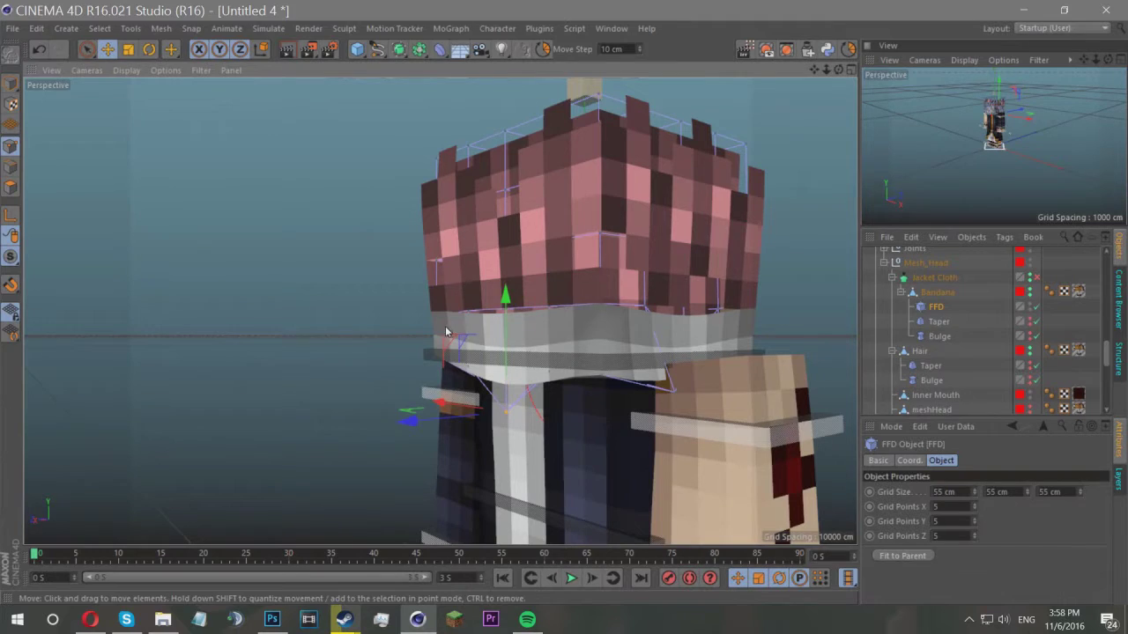
# Lower the FFD point slightly at the bandana's far rear corner beside the sleeved arm, and clear the selection.
pyautogui.moveTo(595, 340); pyautogui.dragTo(594, 352)
pyautogui.hotkey('ctrl', 'z')
pyautogui.click(438, 359)
pyautogui.moveTo(435, 326)
pyautogui.mouseDown()
pyautogui.moveTo(433, 350)
pyautogui.moveTo(441, 336)
pyautogui.mouseUp()
pyautogui.click(373, 312)
pyautogui.scroll(-3, 726, 144)
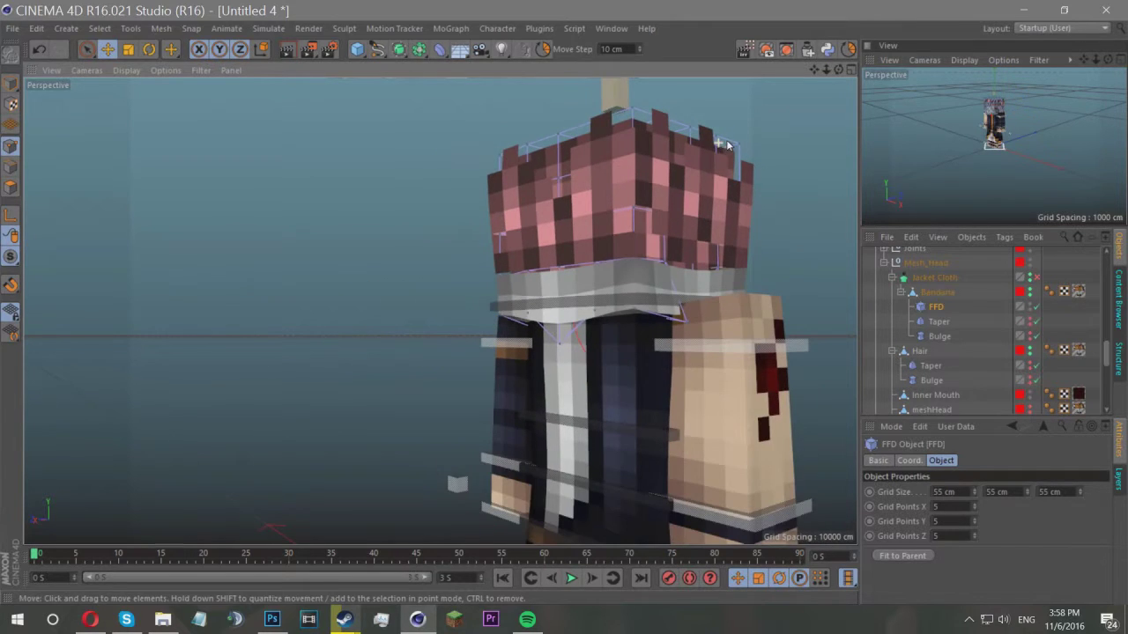
# Hide the FFD deformer's cage in the viewport and check the bandana from the back and front.
pyautogui.moveTo(840, 70); pyautogui.dragTo(459, 202)
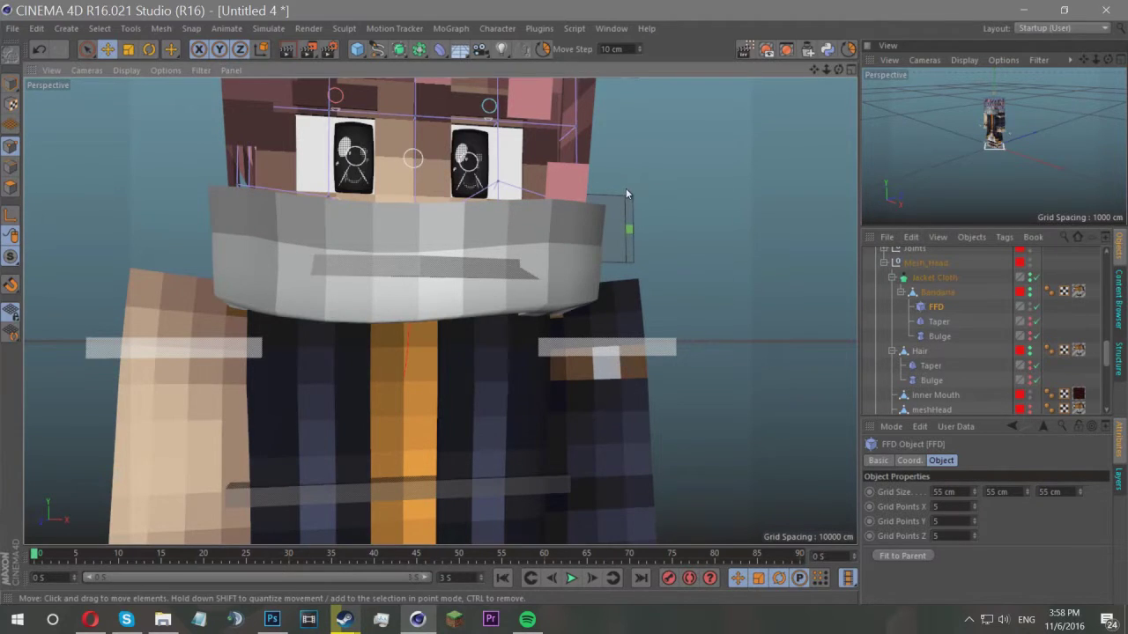
pyautogui.scroll(-4, 625, 188)
pyautogui.moveTo(813, 70); pyautogui.dragTo(841, 71)
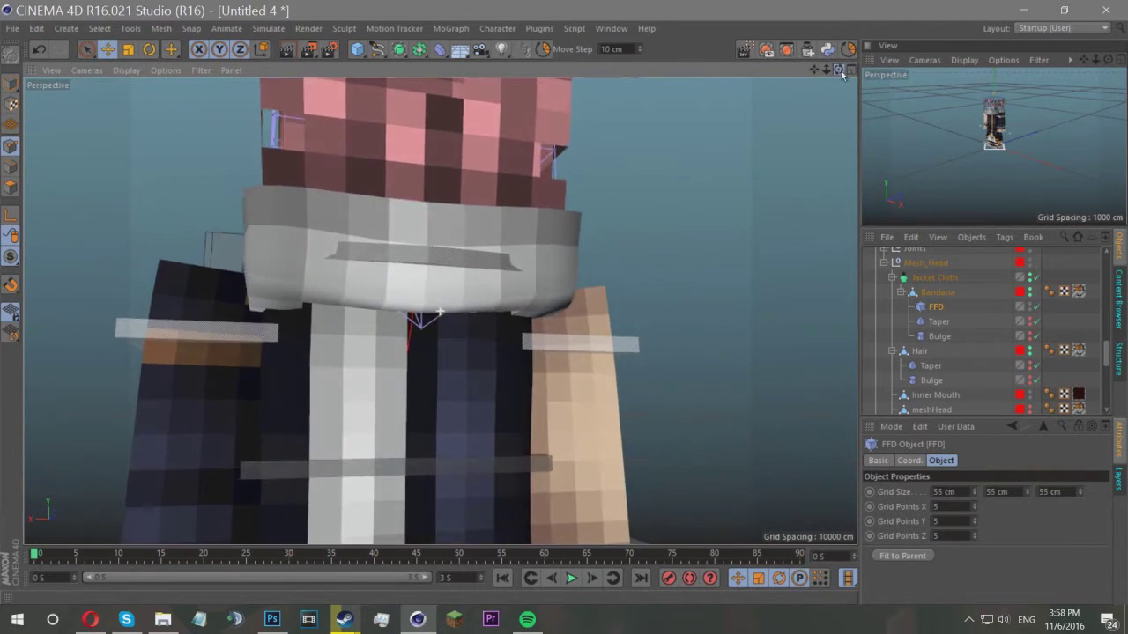
pyautogui.click(1031, 307)
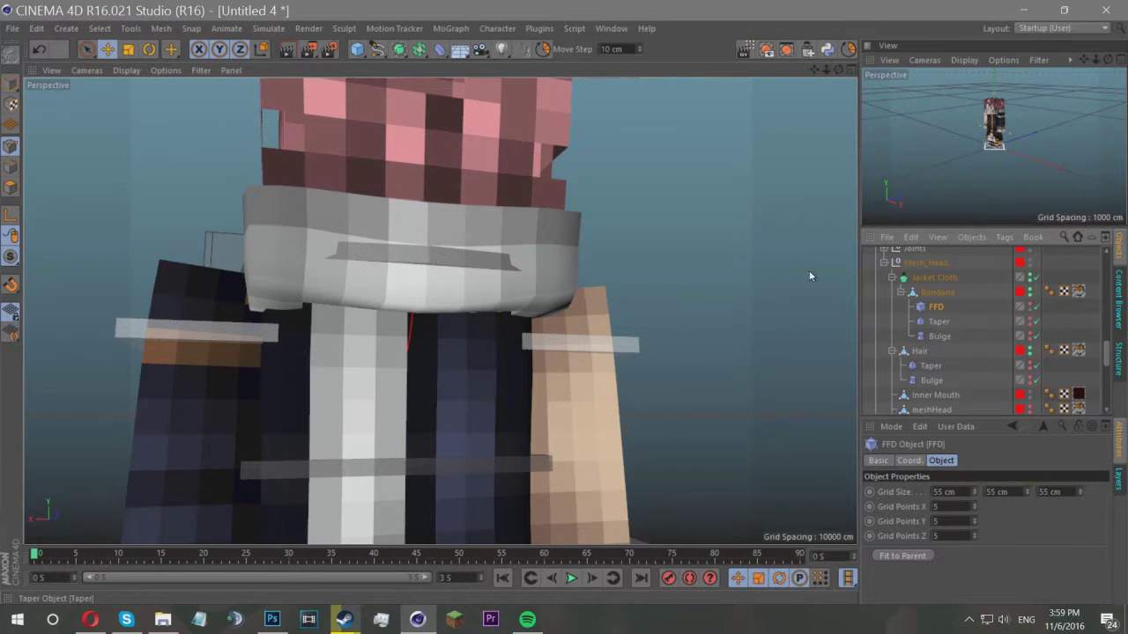
pyautogui.moveTo(838, 71)
pyautogui.mouseDown()
pyautogui.moveTo(952, 101)
pyautogui.moveTo(793, 75)
pyautogui.moveTo(783, 53)
pyautogui.moveTo(925, 242)
pyautogui.moveTo(952, 190)
pyautogui.moveTo(1048, 92)
pyautogui.moveTo(697, 84)
pyautogui.moveTo(960, 74)
pyautogui.moveTo(882, 73)
pyautogui.moveTo(922, 67)
pyautogui.moveTo(780, 1)
pyautogui.moveTo(896, 34)
pyautogui.moveTo(853, 75)
pyautogui.moveTo(856, 59)
pyautogui.mouseUp()
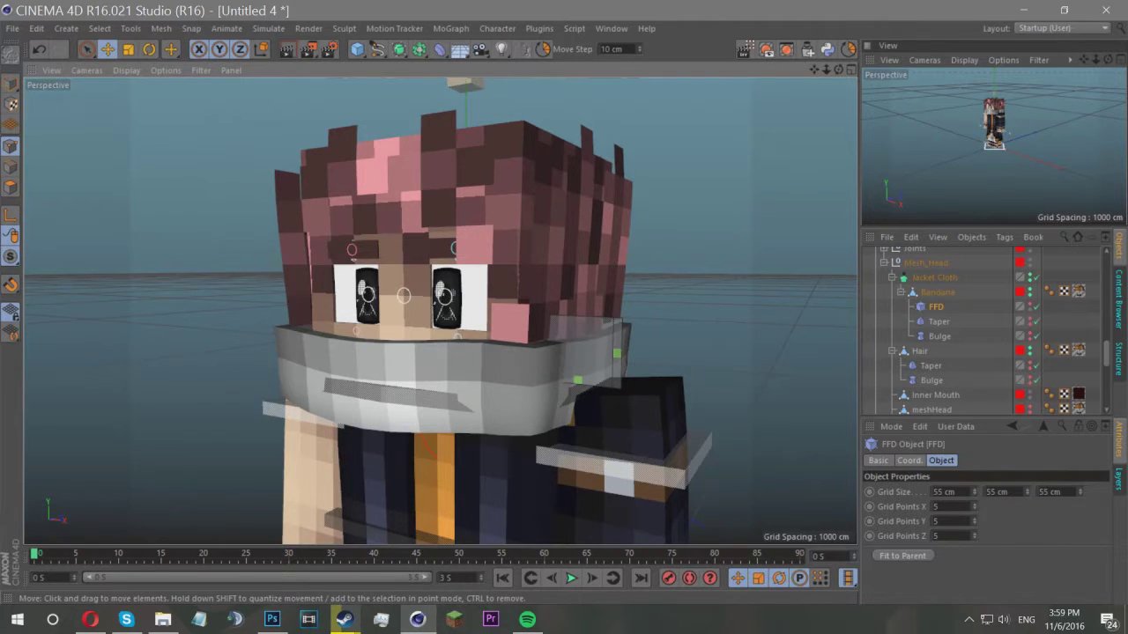
# Return to model mode and create a Subdivision Surface object.
pyautogui.click(10, 84)
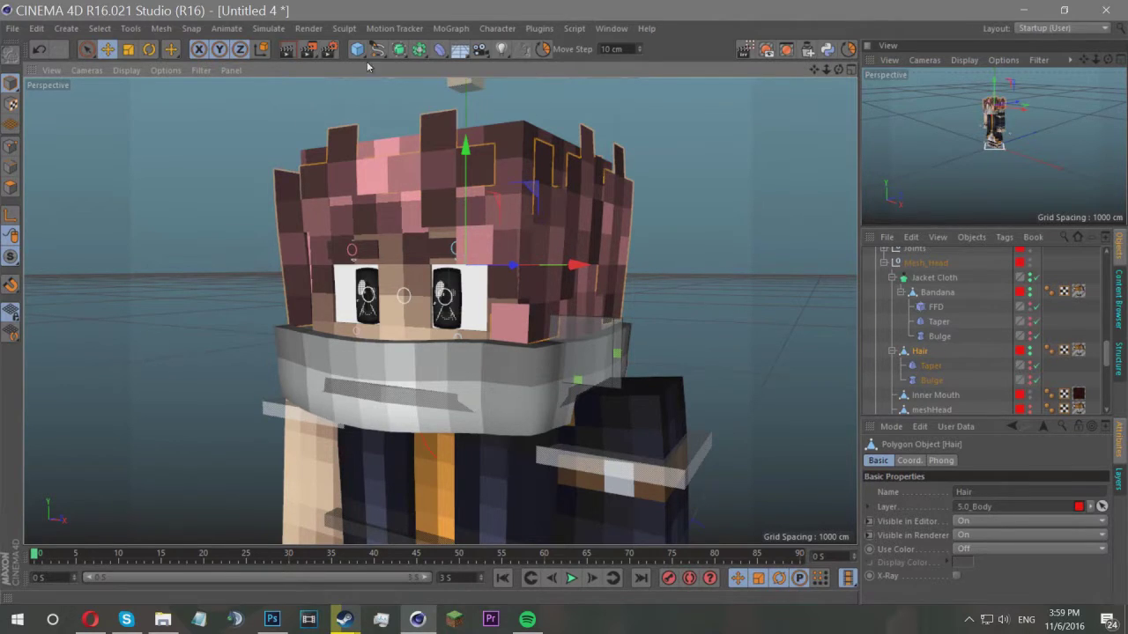
pyautogui.click(399, 49)
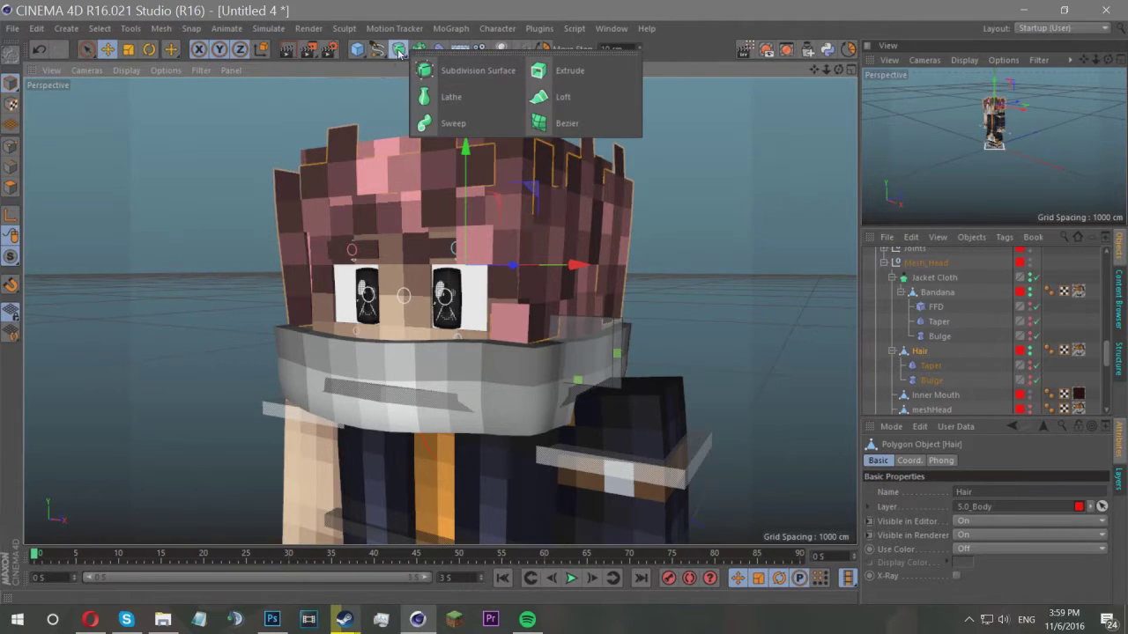
pyautogui.click(469, 79)
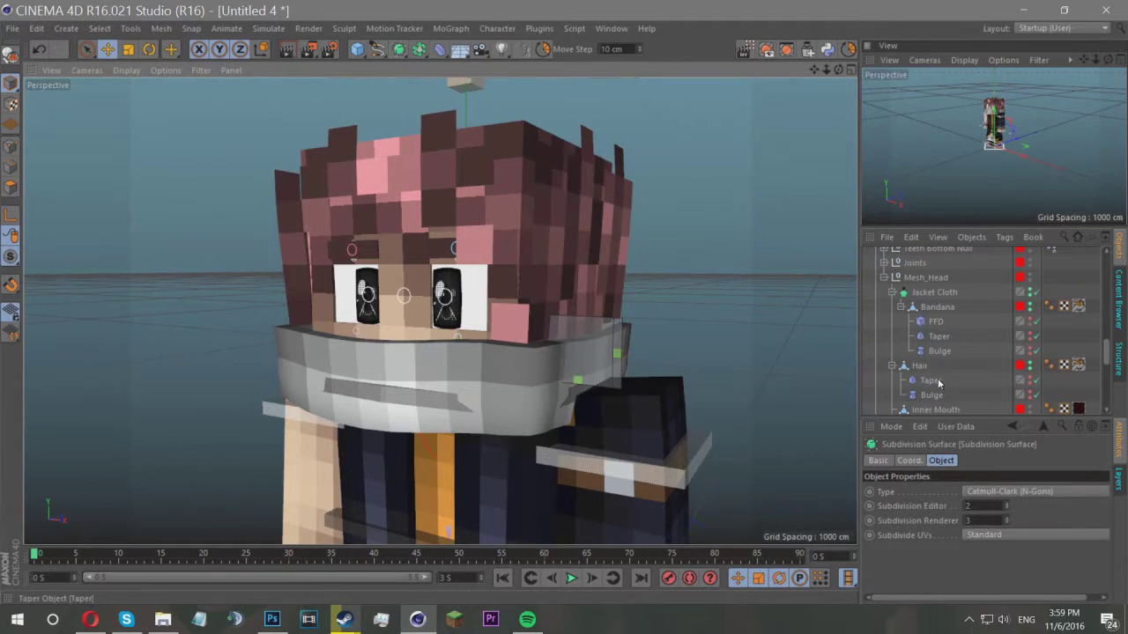
# Move the Subdivision Surface into Mesh_Head beside Hair and make the Hair object its child.
pyautogui.scroll(5, 921, 258)
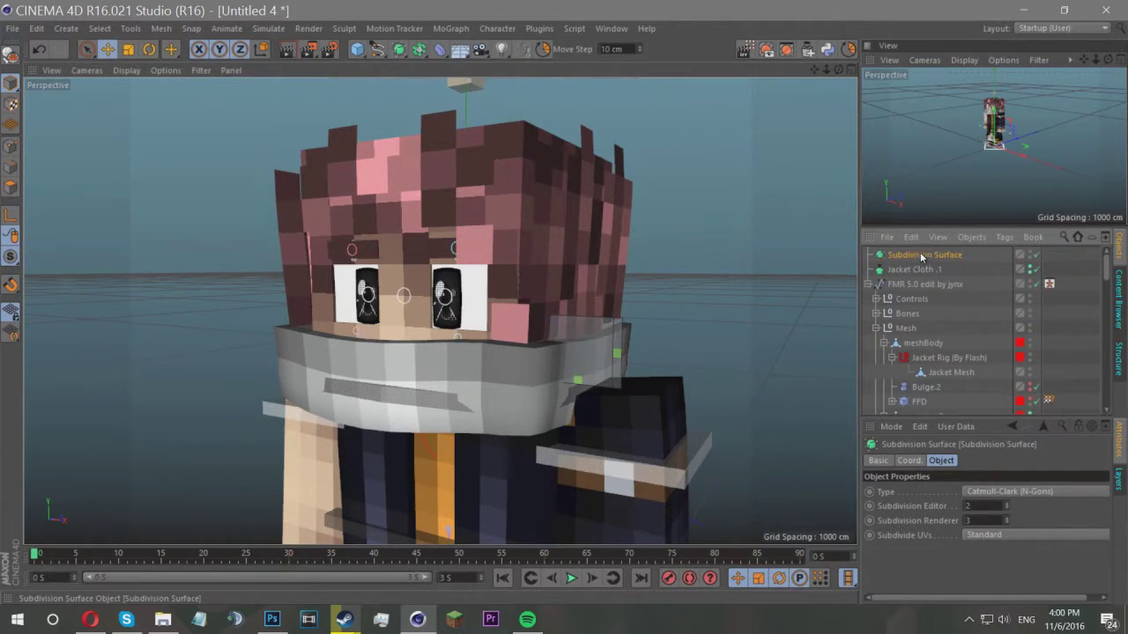
pyautogui.moveTo(459, 202); pyautogui.dragTo(904, 255)
pyautogui.moveTo(1036, 259); pyautogui.dragTo(927, 371)
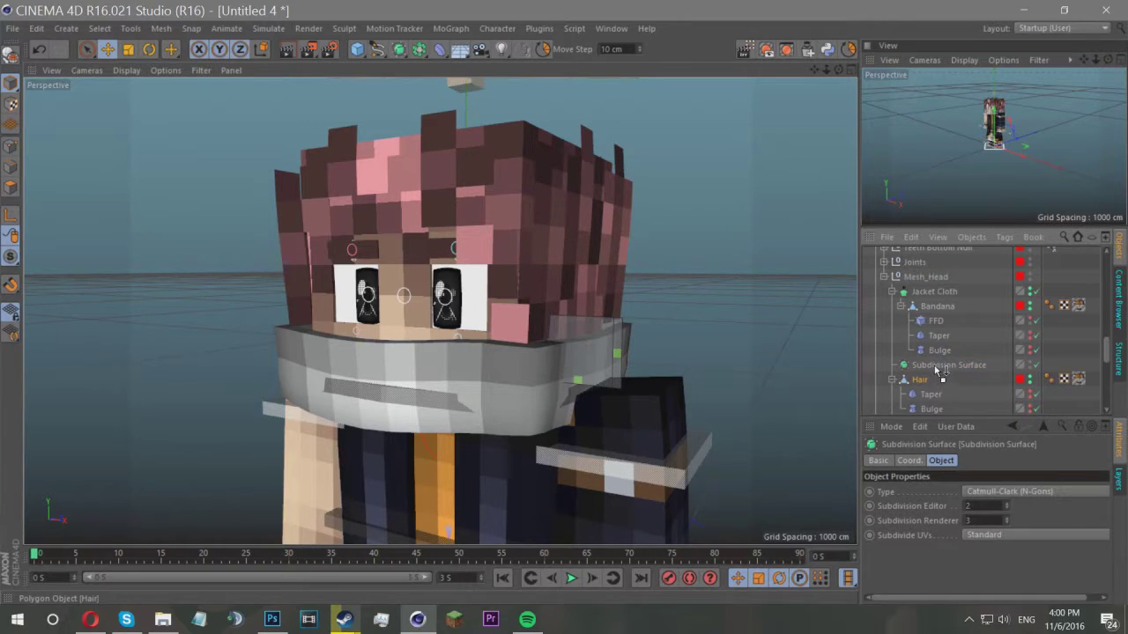
pyautogui.moveTo(935, 366); pyautogui.dragTo(936, 367)
pyautogui.click(935, 366)
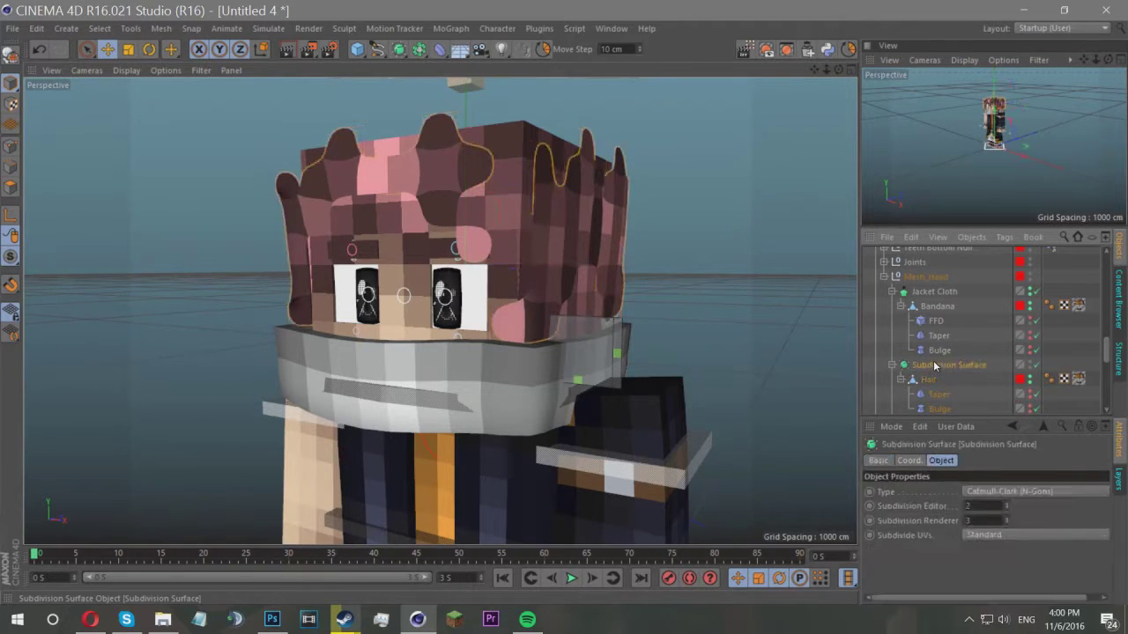
# Preview the smoothed hair with an interactive render region extended to cover the whole head, and turn the region off.
pyautogui.click(530, 104)
pyautogui.click(744, 48)
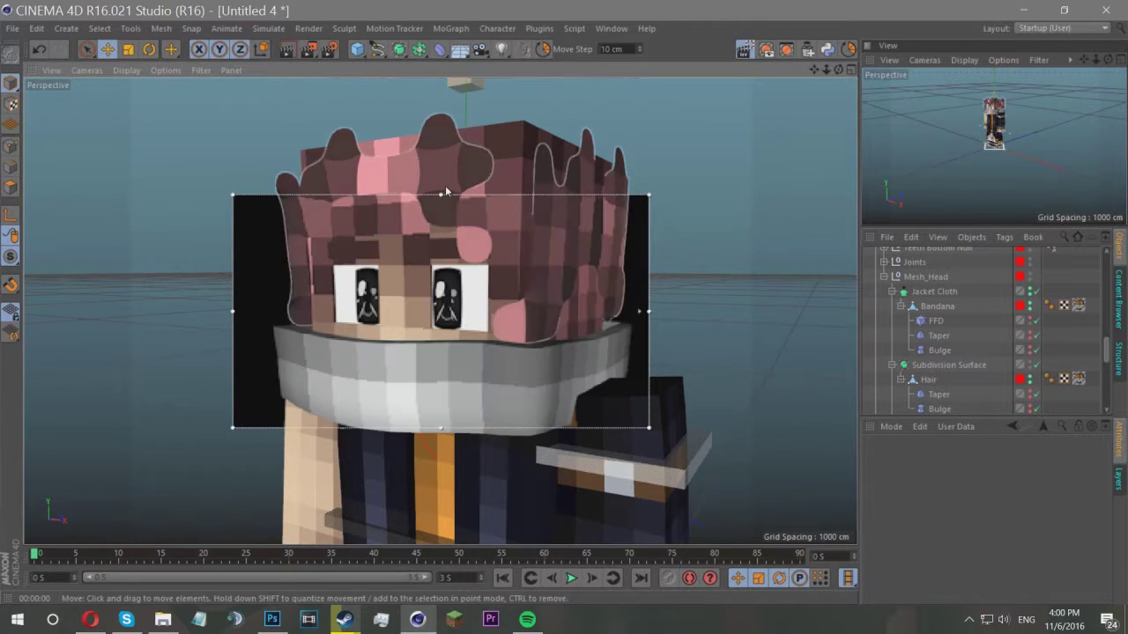
pyautogui.moveTo(441, 195); pyautogui.dragTo(448, 101)
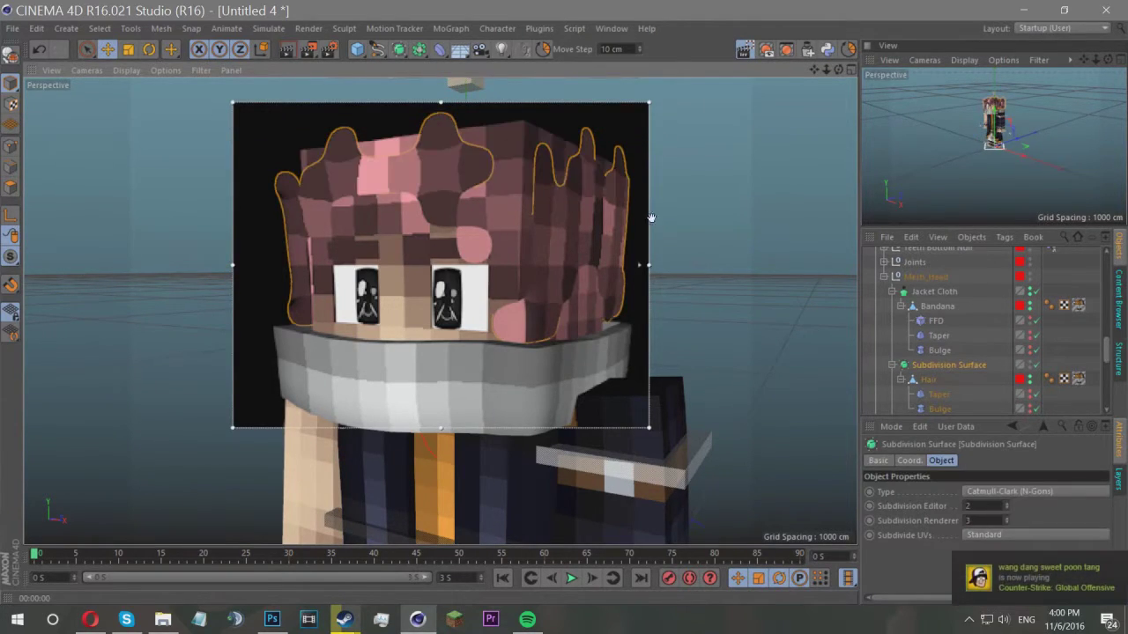
pyautogui.click(716, 280)
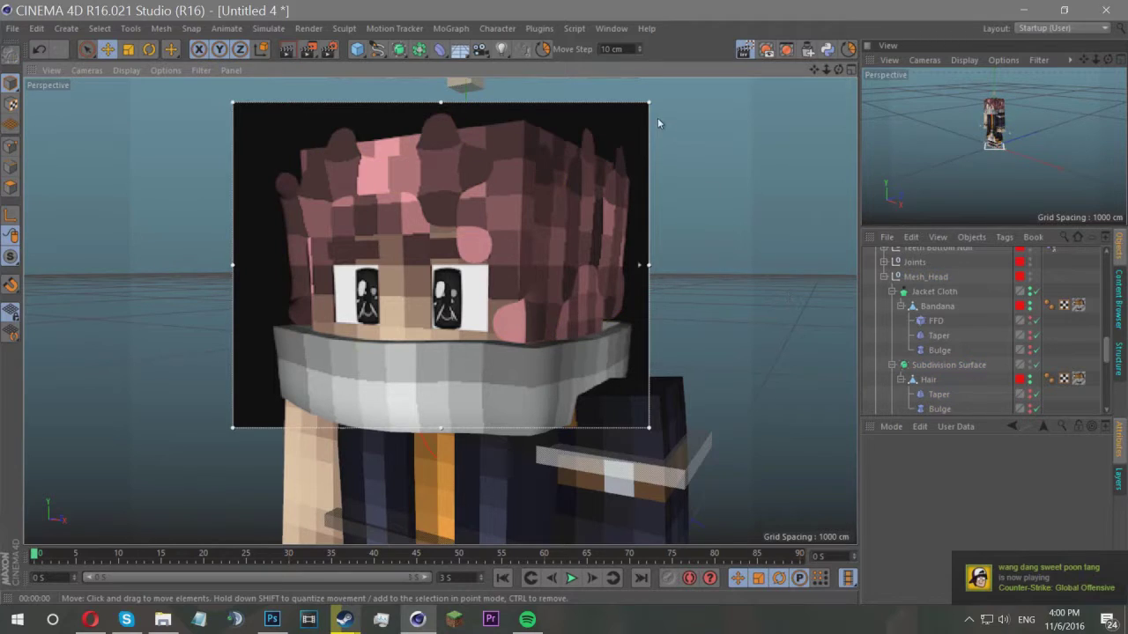
pyautogui.click(745, 51)
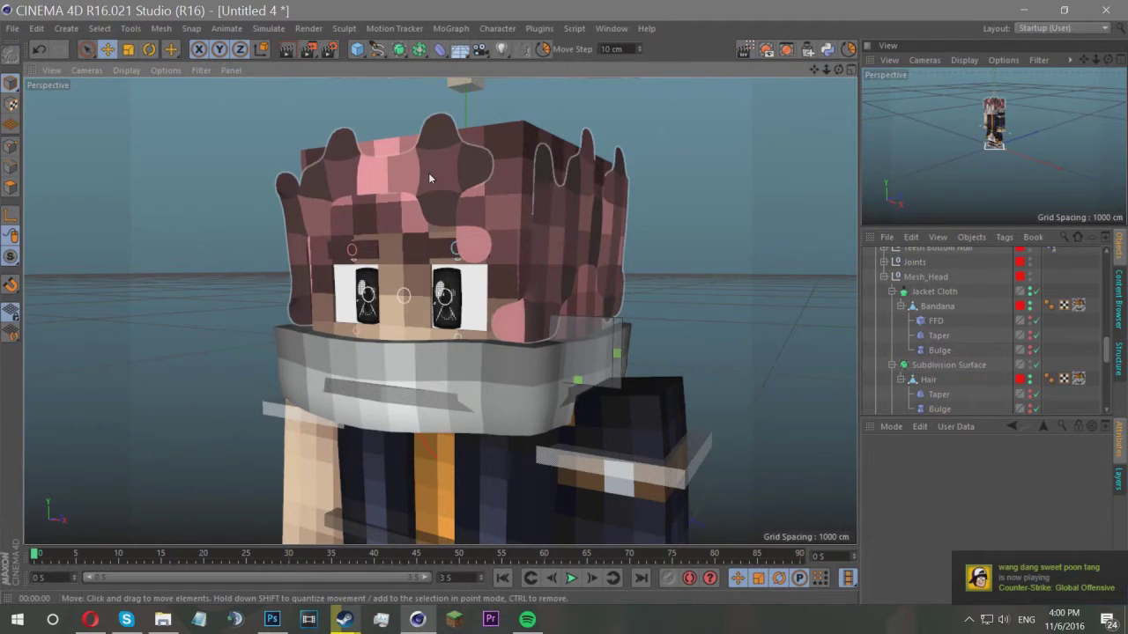
# Select all polygons of the Hair object and Smooth Shift them with a 180° maximum angle and a 2 cm offset.
pyautogui.click(928, 369)
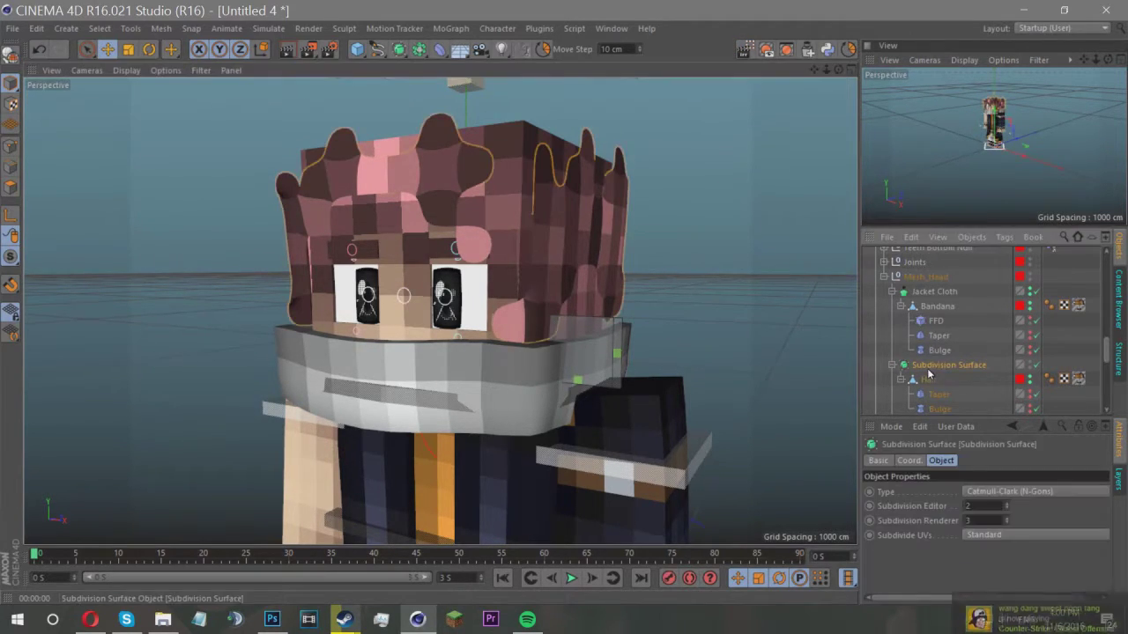
pyautogui.click(927, 378)
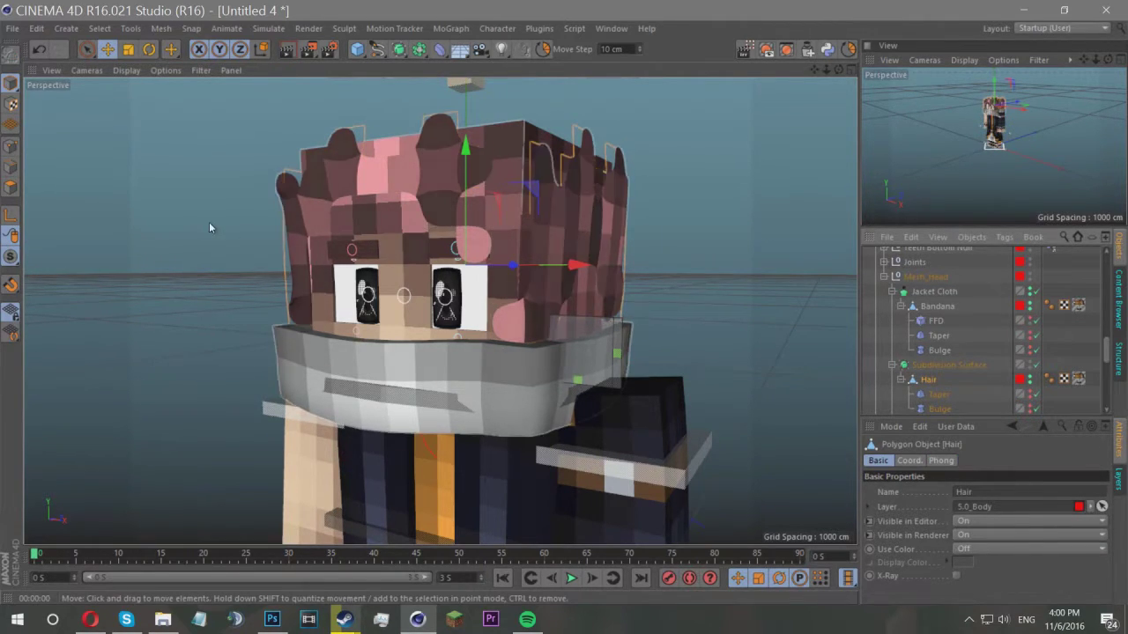
pyautogui.click(11, 187)
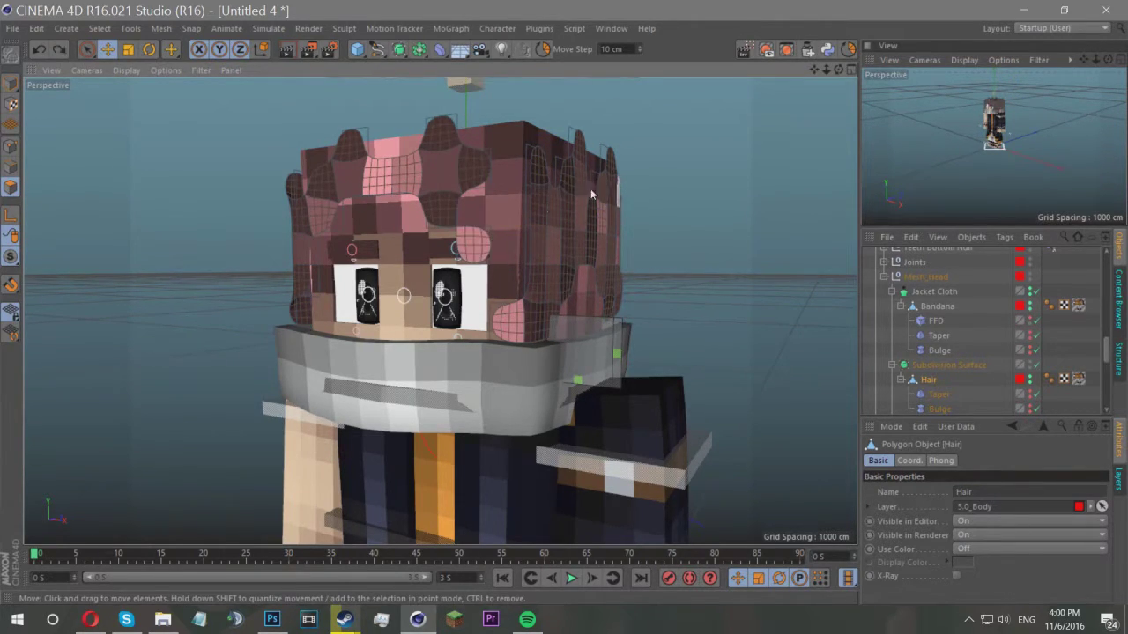
pyautogui.hotkey('ctrl', 'a')
pyautogui.rightClick(635, 330)
pyautogui.click(705, 310)
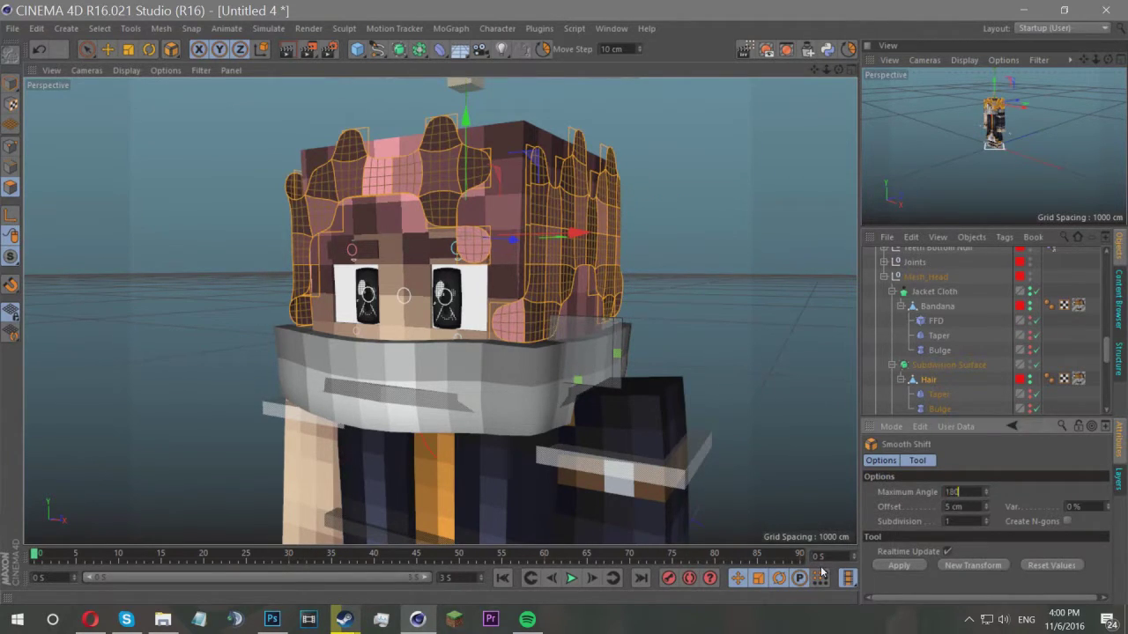
pyautogui.press('Tab')
pyautogui.press('Tab')
pyautogui.write('2')
pyautogui.press('Return')
pyautogui.scroll(2, 916, 284)
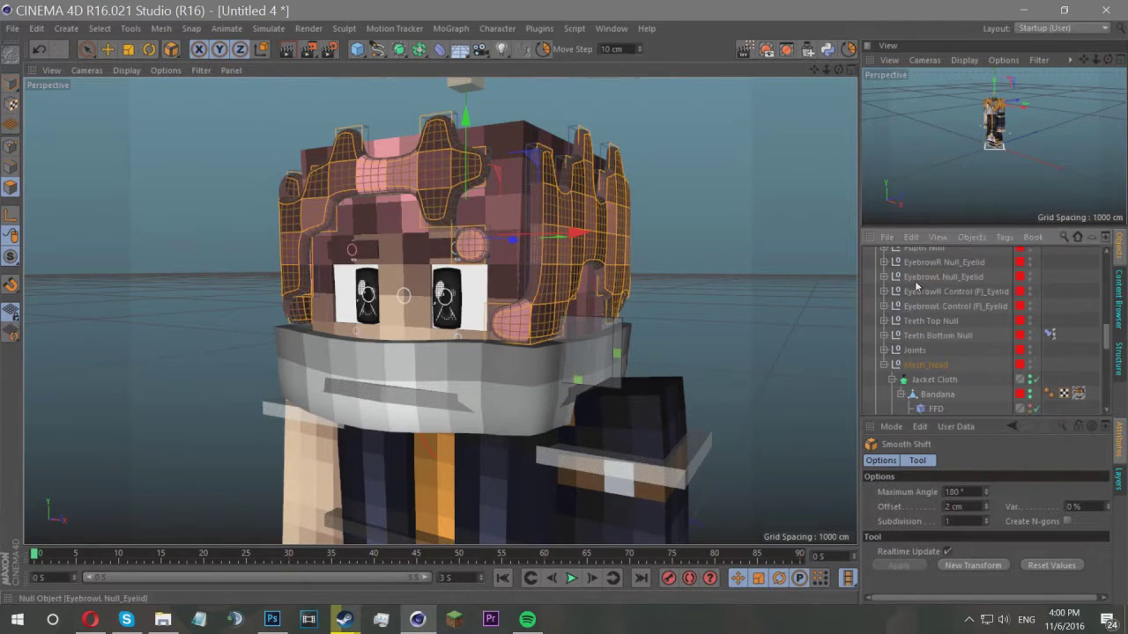
# Undo the hair's Smooth Shift and reapply it to all polygons with a 2.4 cm offset.
pyautogui.scroll(-2, 459, 233)
pyautogui.hotkey('ctrl', 'z')
pyautogui.moveTo(454, 235); pyautogui.dragTo(519, 264)
pyautogui.scroll(-2, 534, 347)
pyautogui.hotkey('ctrl', 'z')
pyautogui.moveTo(534, 347)
pyautogui.mouseDown()
pyautogui.moveTo(563, 347)
pyautogui.moveTo(518, 355)
pyautogui.moveTo(539, 353)
pyautogui.mouseUp()
pyautogui.moveTo(970, 507); pyautogui.dragTo(897, 482)
pyautogui.write('2')
pyautogui.press('Return')
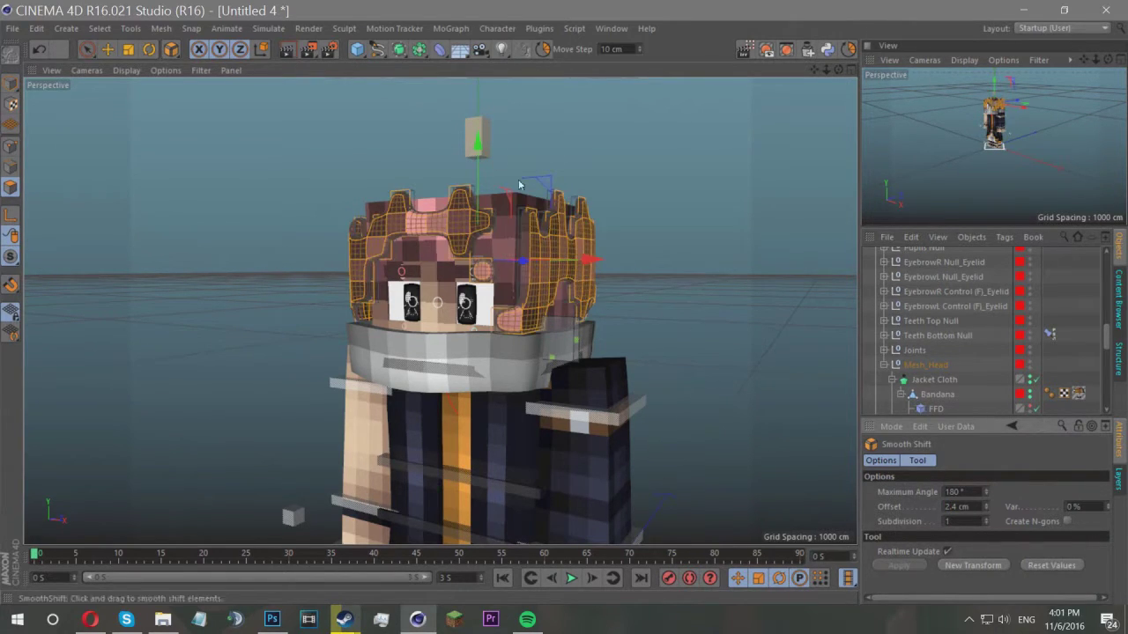
# Live-select a row of polygons on the front of the hair and Smooth Shift them outward about 0.62 cm.
pyautogui.click(86, 49)
pyautogui.scroll(5, 490, 230)
pyautogui.moveTo(491, 230); pyautogui.dragTo(336, 230)
pyautogui.keyDown('shift'); pyautogui.click(293, 286); pyautogui.keyUp('shift')
pyautogui.rightClick(310, 289)
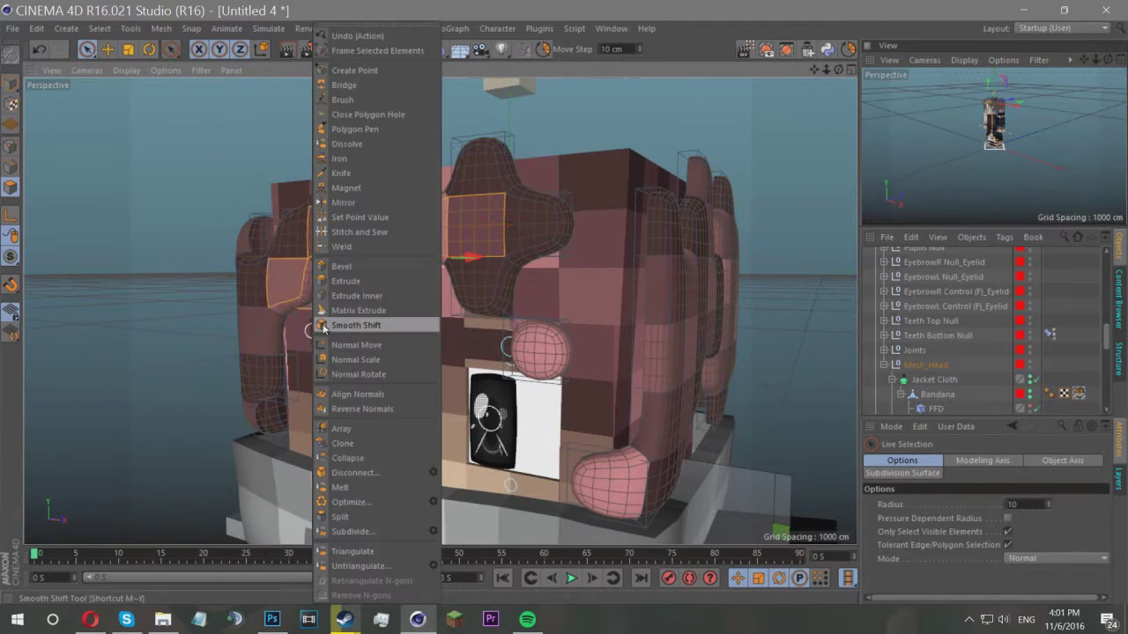
pyautogui.click(352, 326)
pyautogui.moveTo(352, 326); pyautogui.dragTo(358, 326)
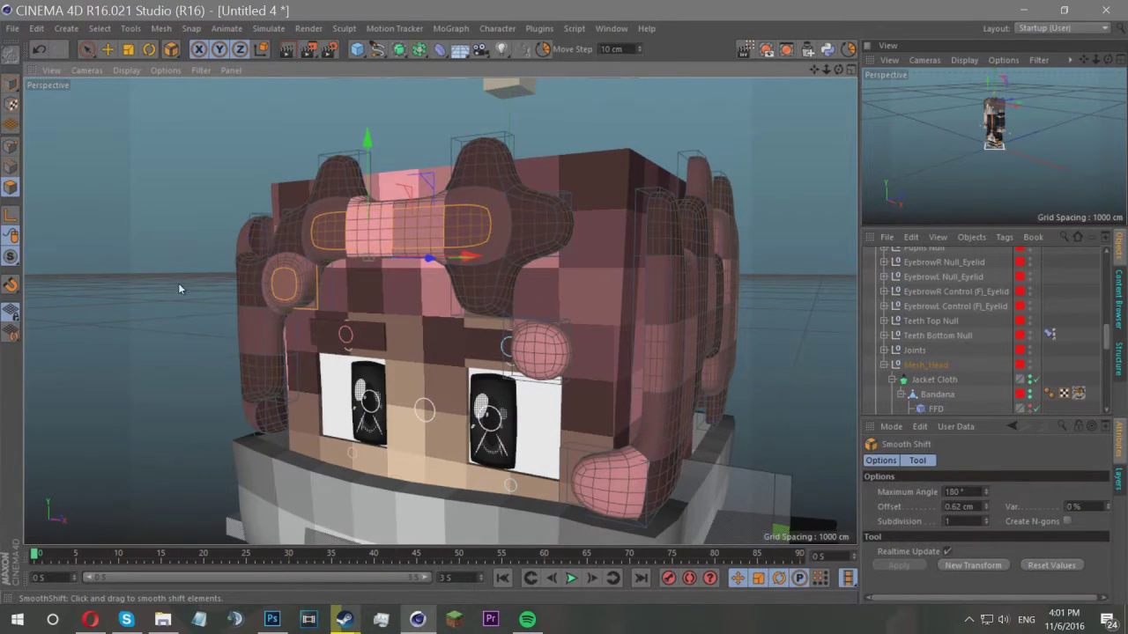
# Undo the extra Smooth Shift on the front hair polygons and their selection.
pyautogui.scroll(-6, 190, 307)
pyautogui.hotkey('ctrl', 'z')
pyautogui.hotkey('ctrl', 'z')
pyautogui.hotkey('ctrl', 'z')
pyautogui.hotkey('ctrl', 'z')
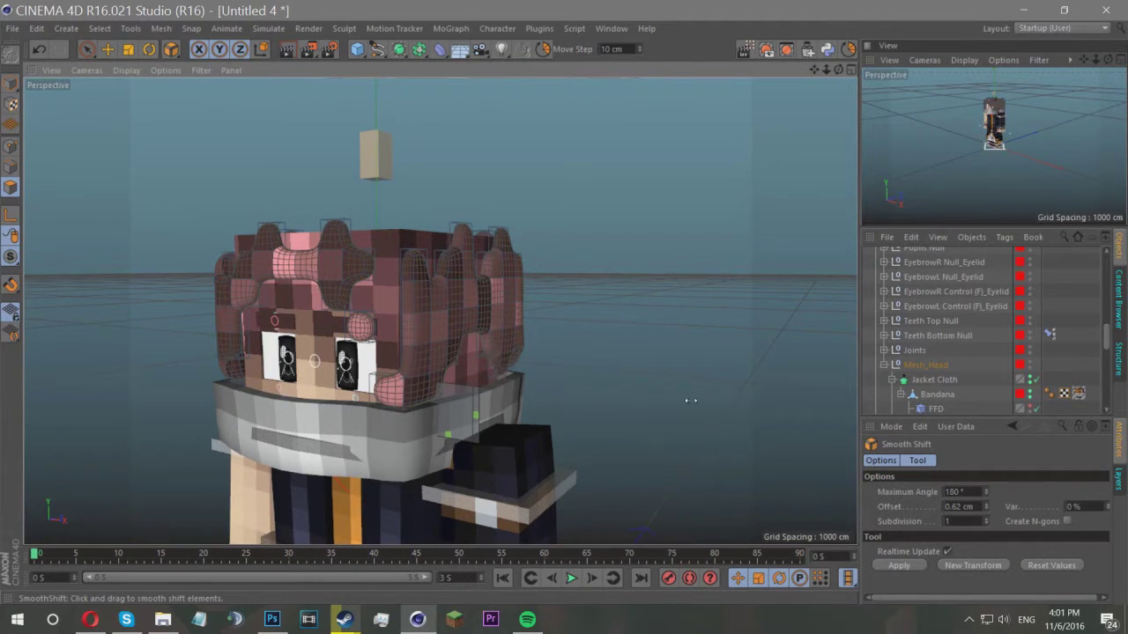
# Return to model mode with the Move tool, clear the selection, and render the view to check the thickened hair.
pyautogui.click(11, 84)
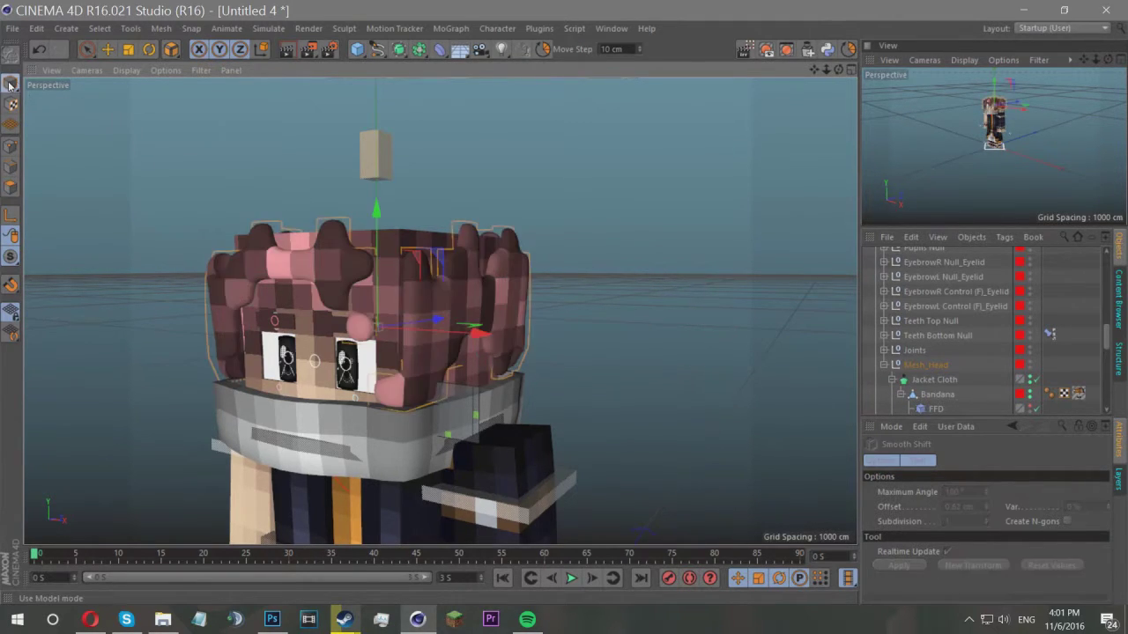
pyautogui.click(108, 50)
pyautogui.click(136, 124)
pyautogui.scroll(3, 214, 259)
pyautogui.scroll(-4, 214, 260)
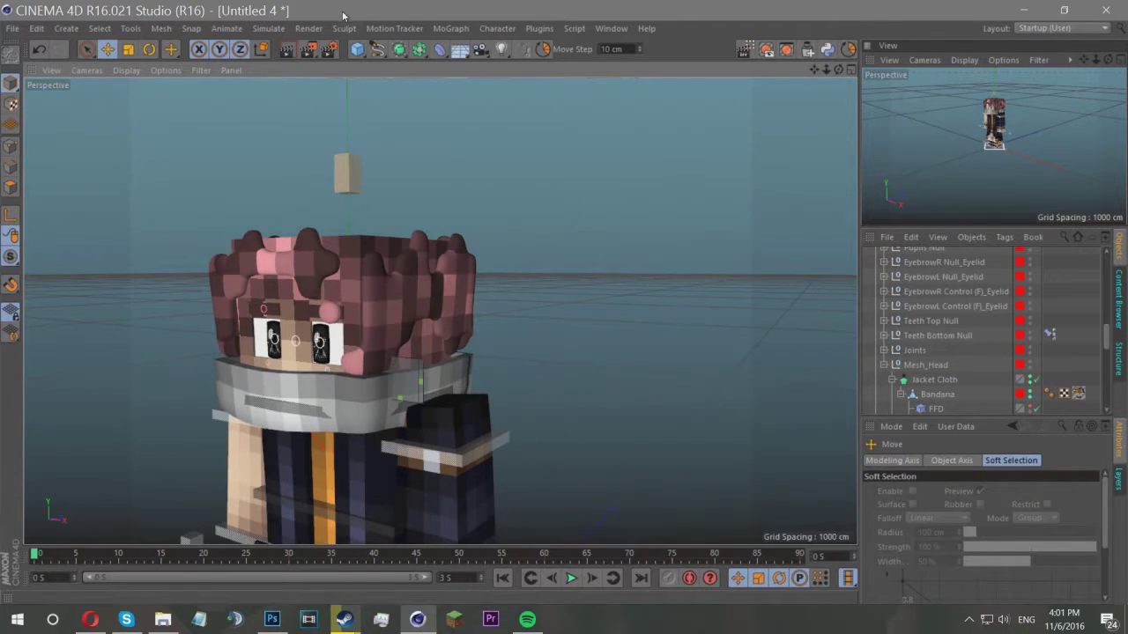
pyautogui.click(286, 53)
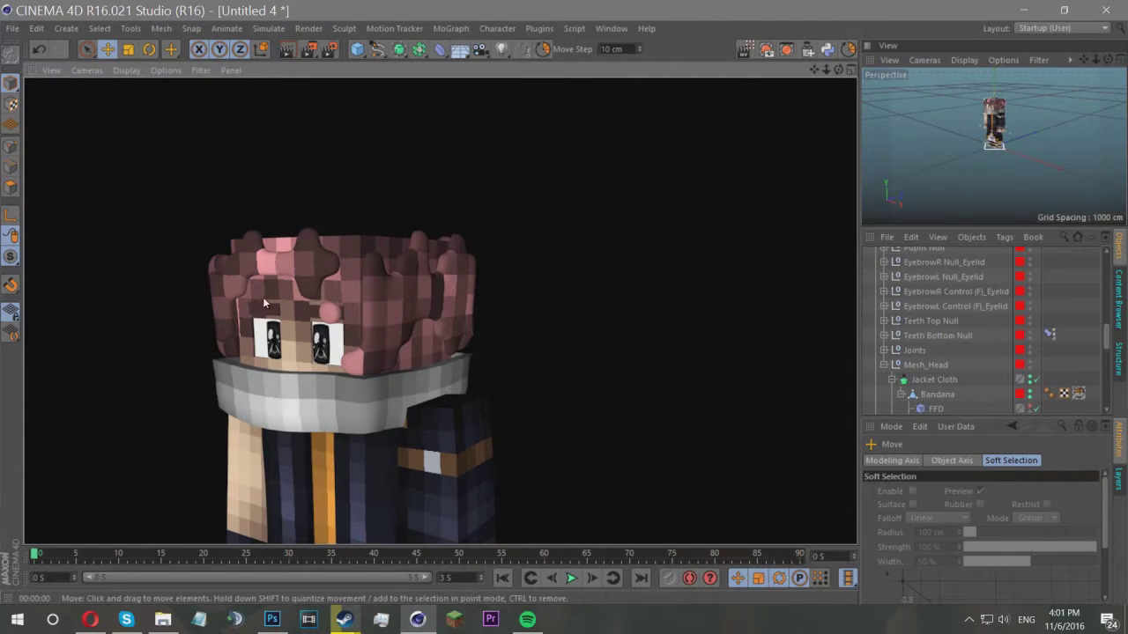
pyautogui.click(366, 316)
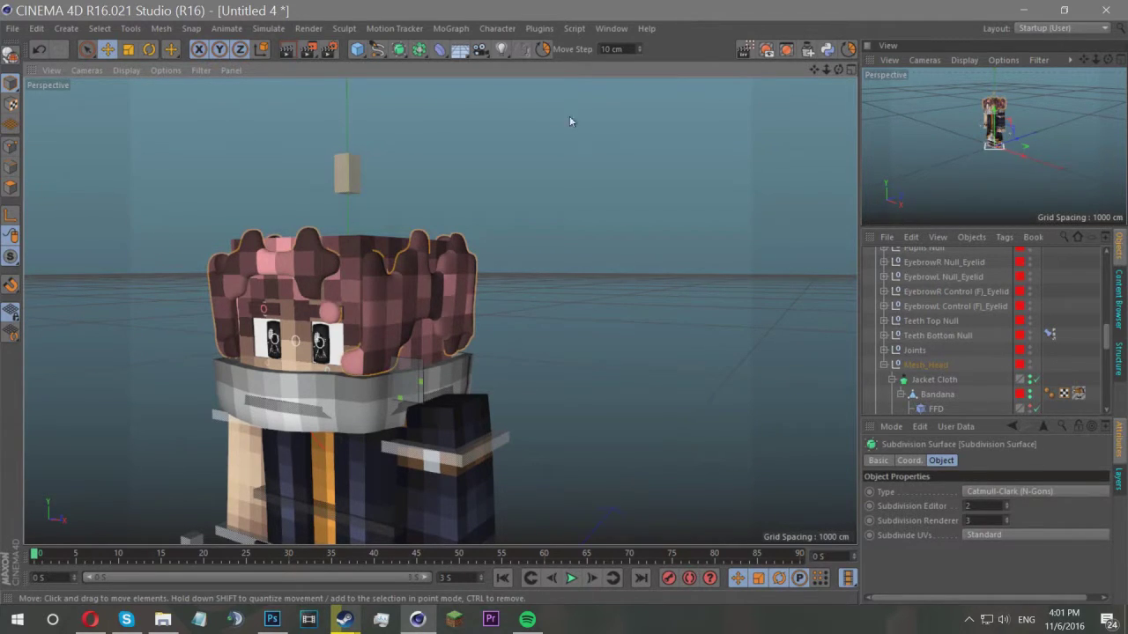
# Apply Weight Subdivision Surface to all polygons of the Hair object to make the rounded strands blockier.
pyautogui.scroll(-3, 926, 400)
pyautogui.click(927, 380)
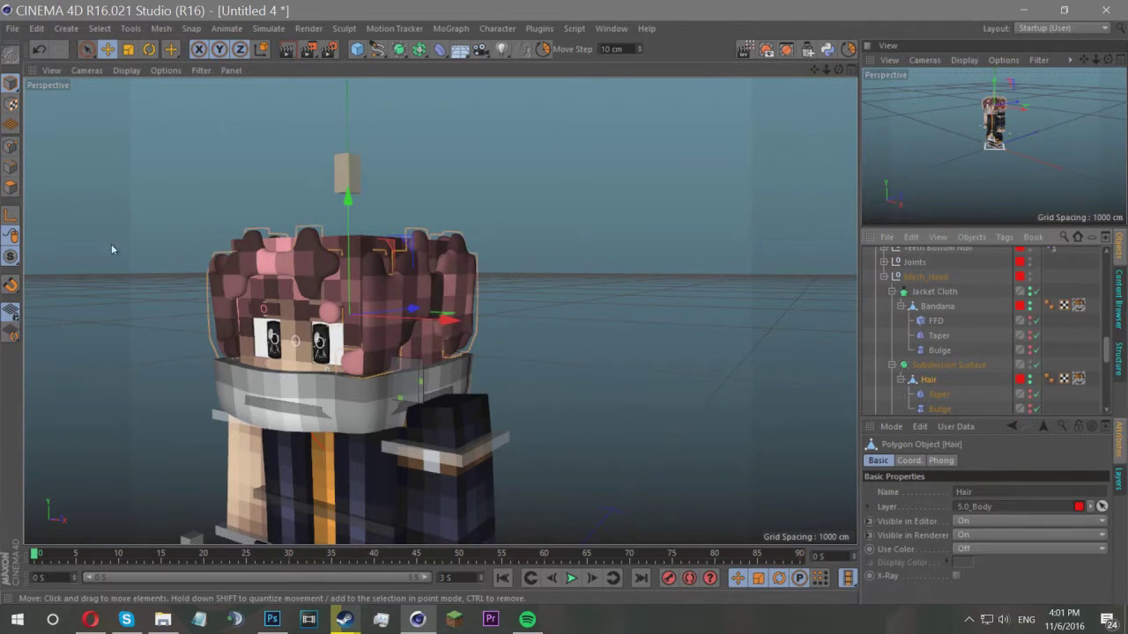
pyautogui.click(12, 185)
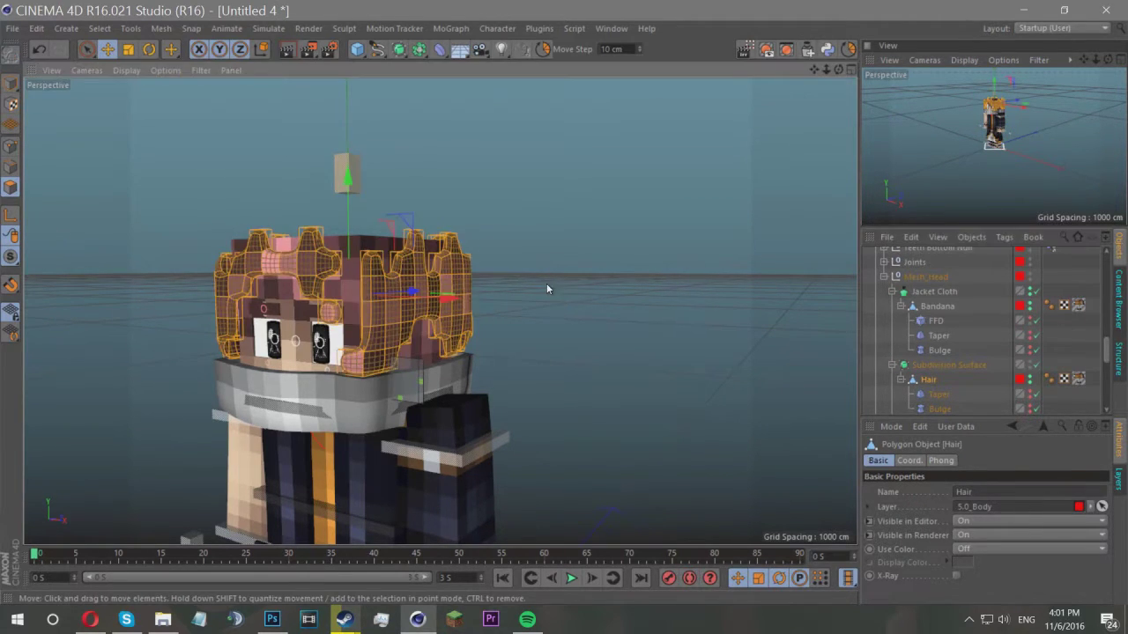
pyautogui.press('m')
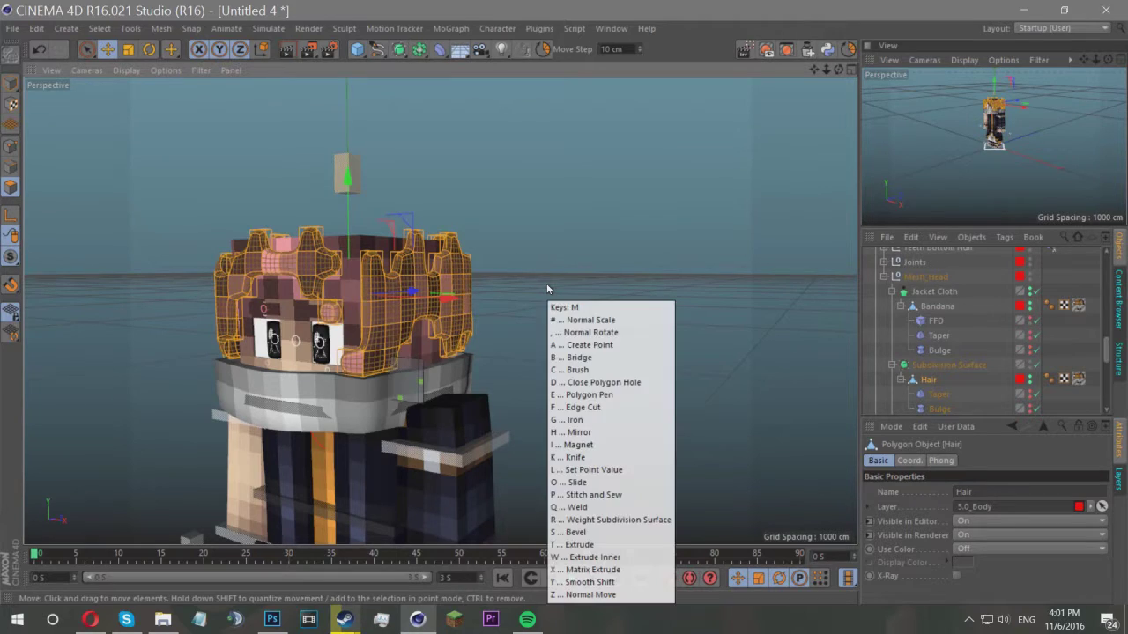
pyautogui.press('q')
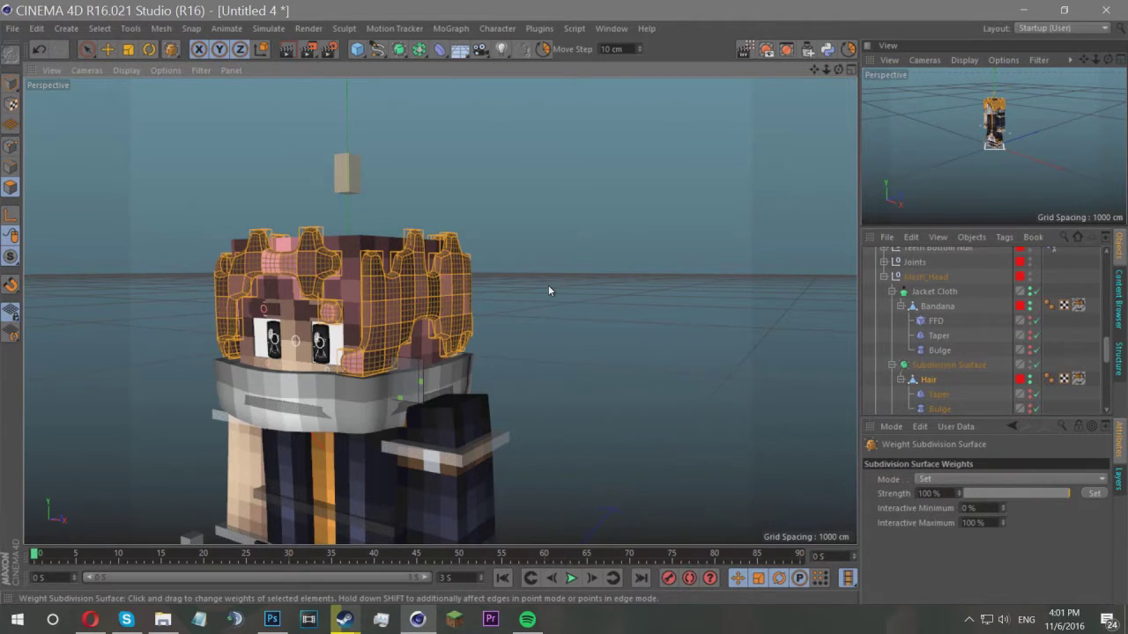
pyautogui.press('m')
pyautogui.press('Escape')
pyautogui.press('m')
pyautogui.press('r')
pyautogui.moveTo(548, 287); pyautogui.dragTo(630, 285)
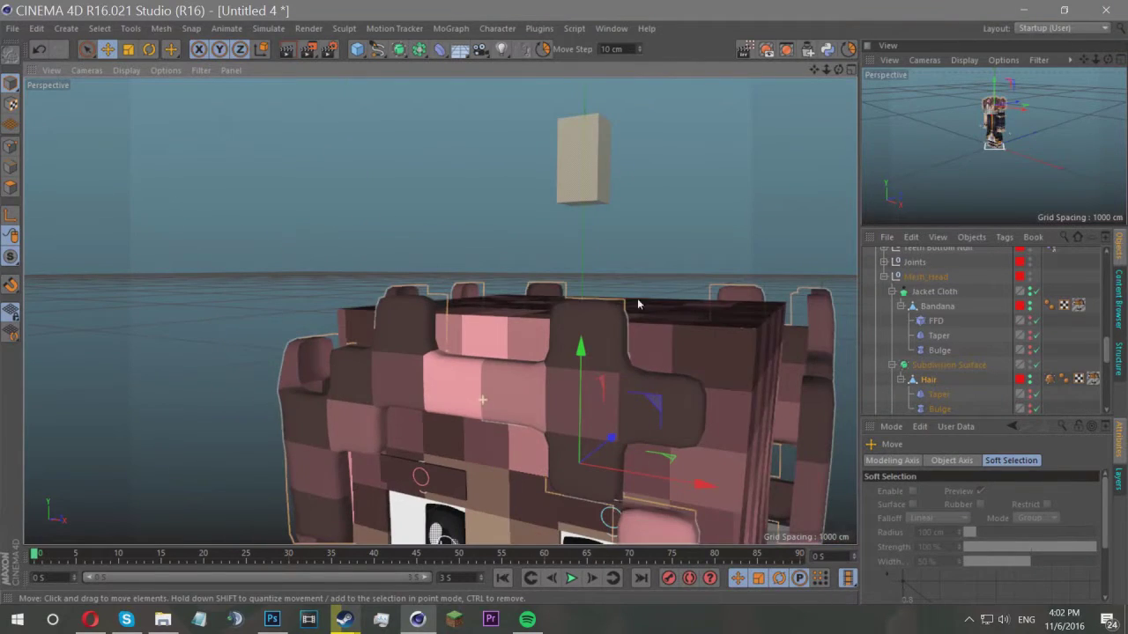
# Set the hair's Subdivision Surface to 4 for both the editor and the renderer subdivision levels.
pyautogui.click(802, 92)
pyautogui.moveTo(814, 70); pyautogui.dragTo(779, 85)
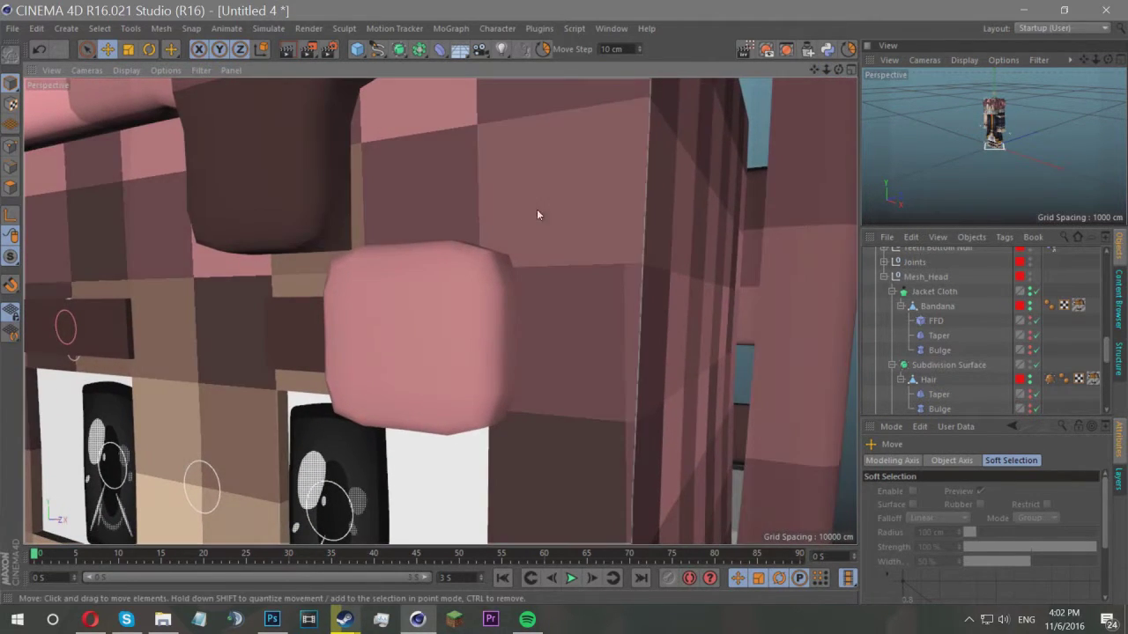
pyautogui.click(955, 366)
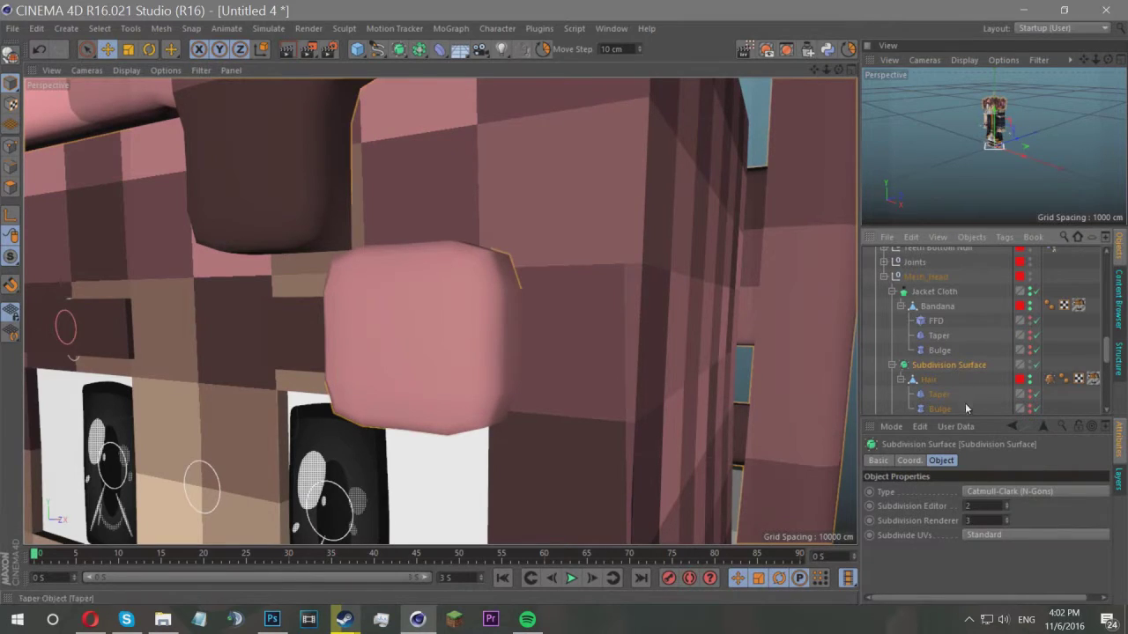
pyautogui.click(1005, 505)
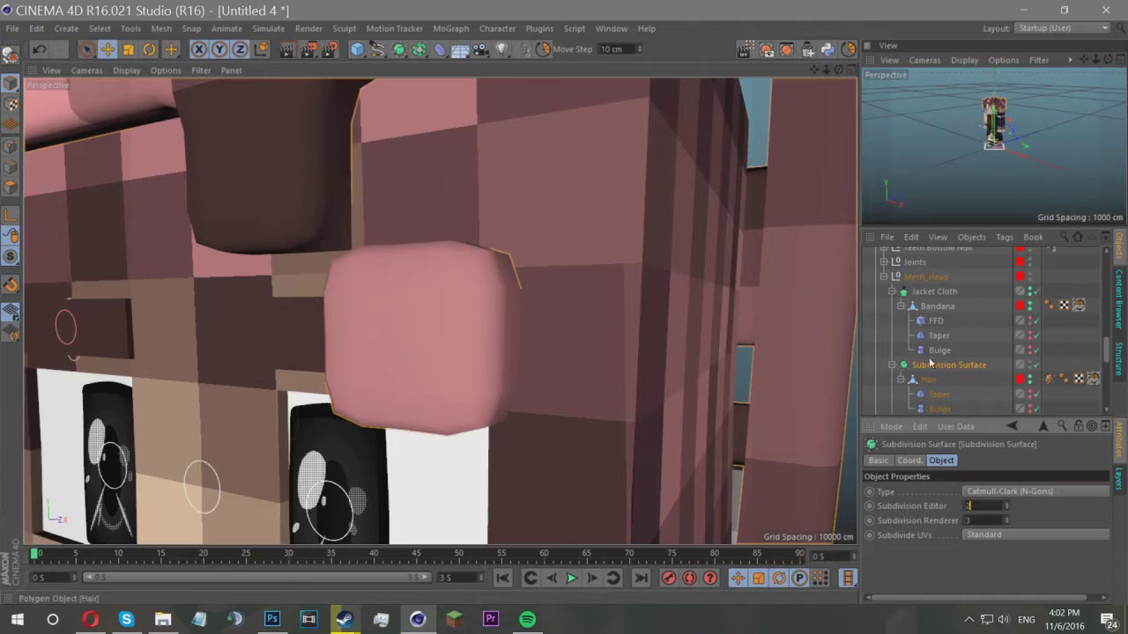
pyautogui.click(983, 503)
pyautogui.click(1006, 502)
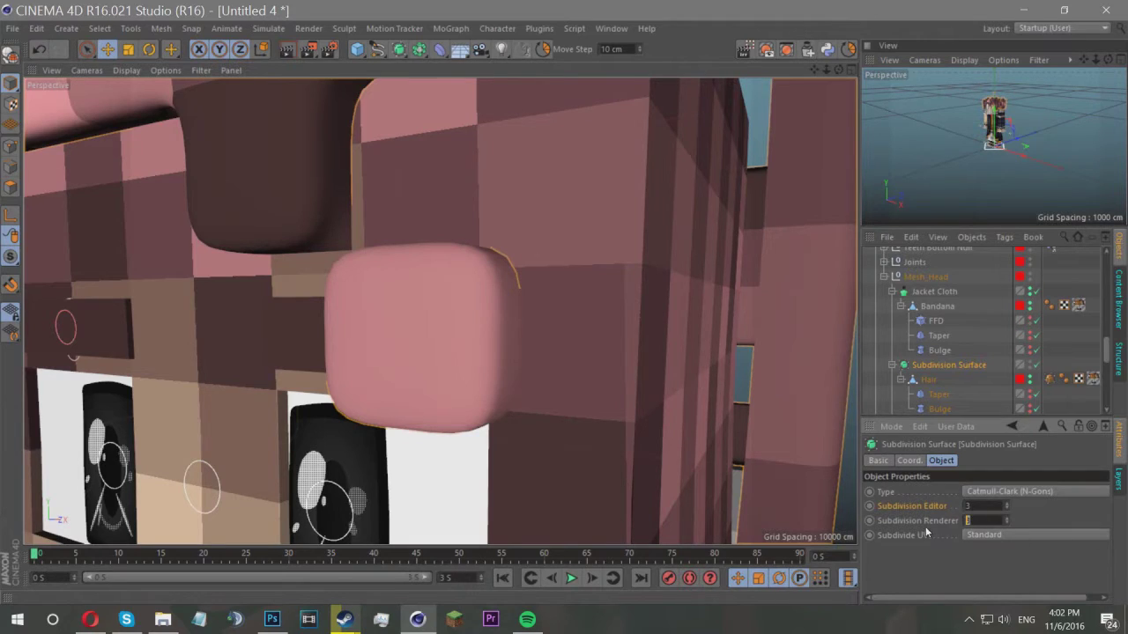
pyautogui.write('4')
pyautogui.press('Return')
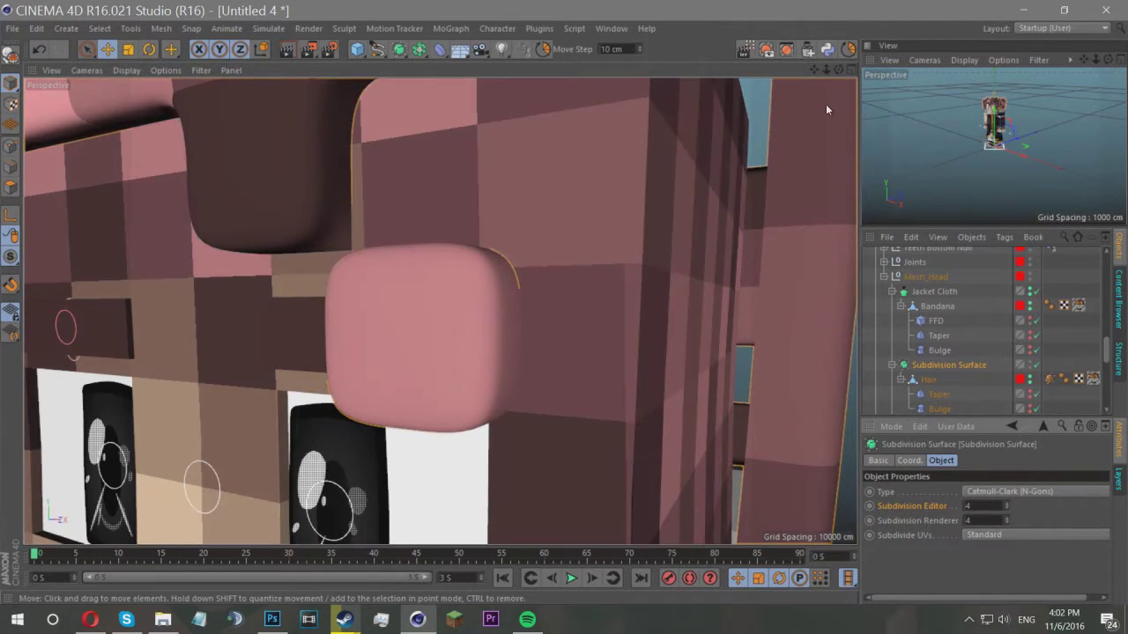
# Undo the subdivision level changes and redo them to compare the smoothness of the hair's corners.
pyautogui.moveTo(839, 70)
pyautogui.mouseDown()
pyautogui.moveTo(868, 74)
pyautogui.moveTo(838, 69)
pyautogui.mouseUp()
pyautogui.hotkey('ctrl', 'z')
pyautogui.hotkey('ctrl', 'z')
pyautogui.hotkey('ctrl', 'z')
pyautogui.hotkey('ctrl', 'z')
pyautogui.hotkey('ctrl', 'z')
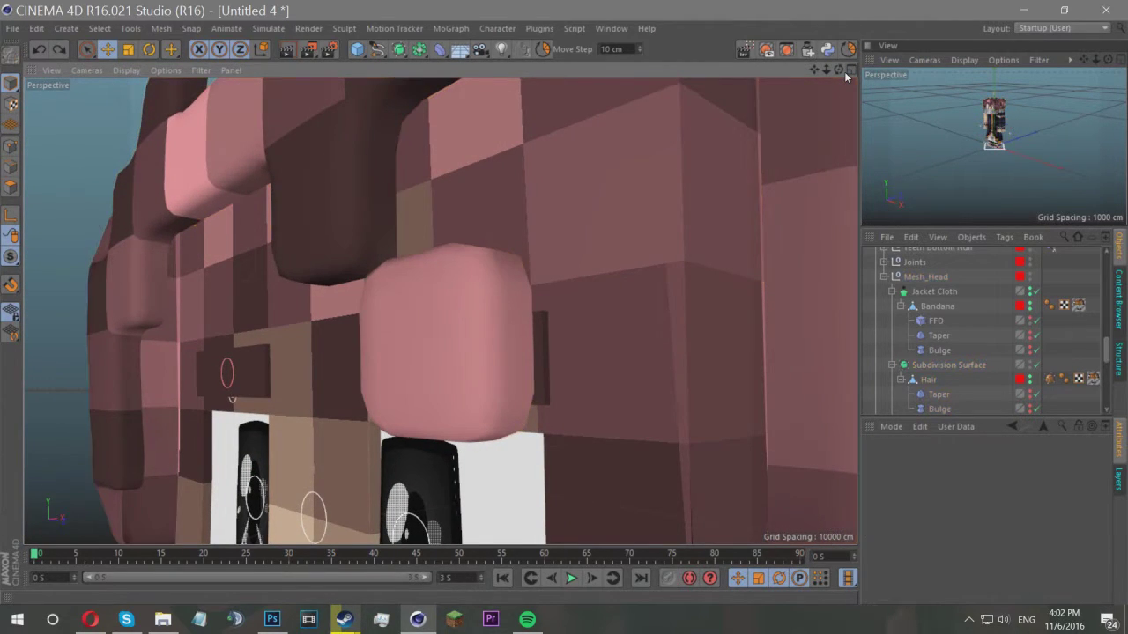
pyautogui.moveTo(844, 71); pyautogui.dragTo(855, 194)
pyautogui.click(59, 49)
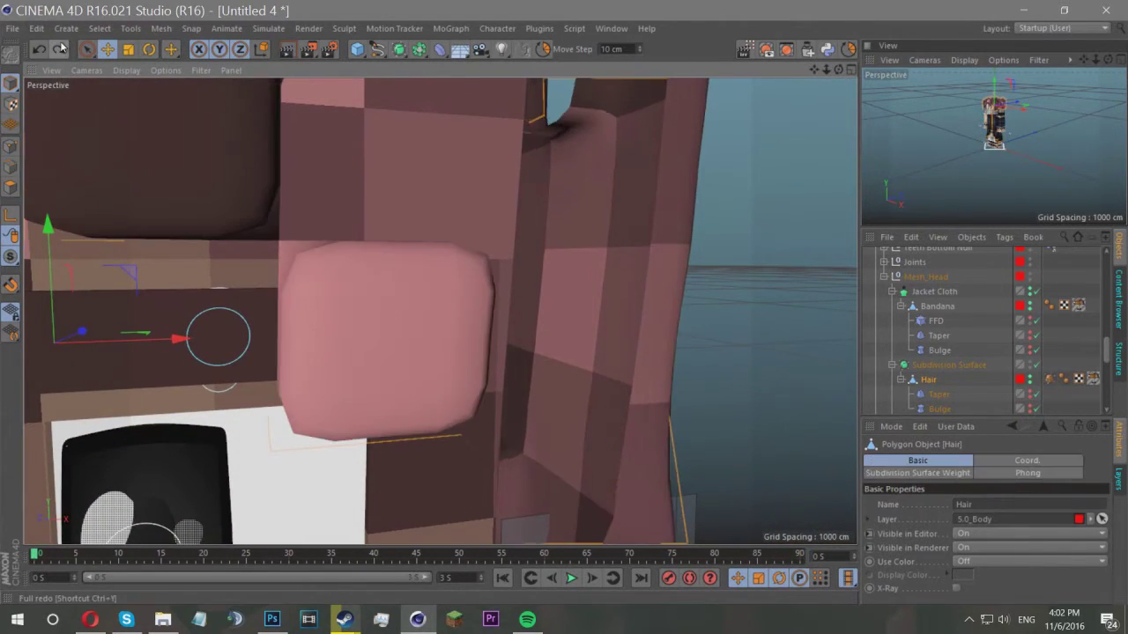
pyautogui.click(59, 49)
pyautogui.click(59, 48)
pyautogui.click(59, 48)
pyautogui.click(59, 48)
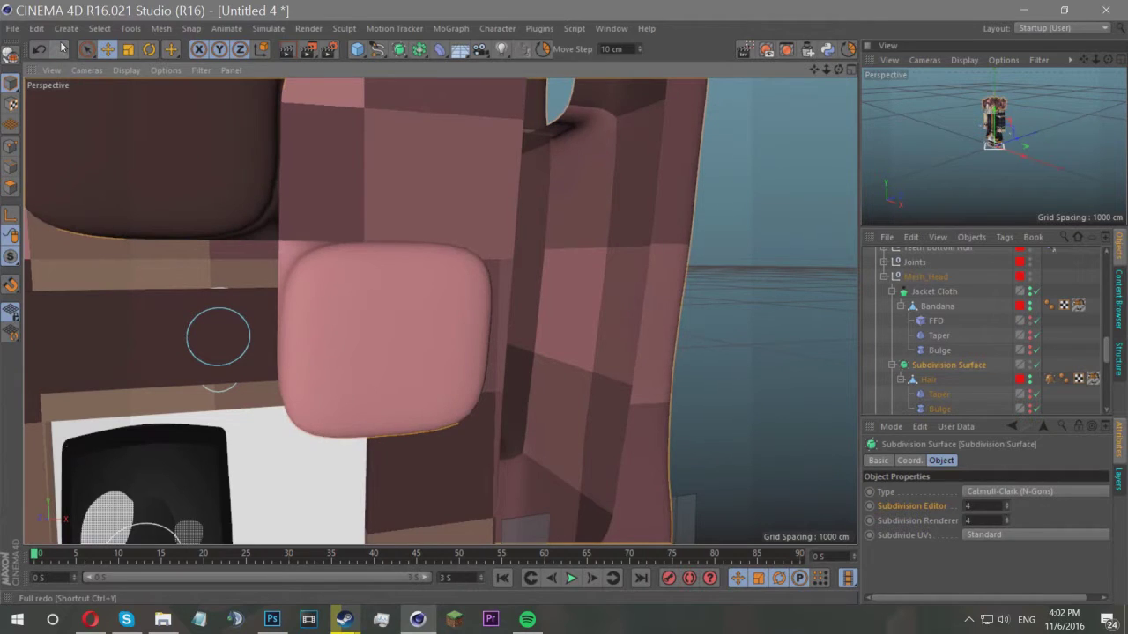
# Add a Taper deformer and place it as the first child of the Hair object.
pyautogui.scroll(-10, 674, 210)
pyautogui.click(792, 137)
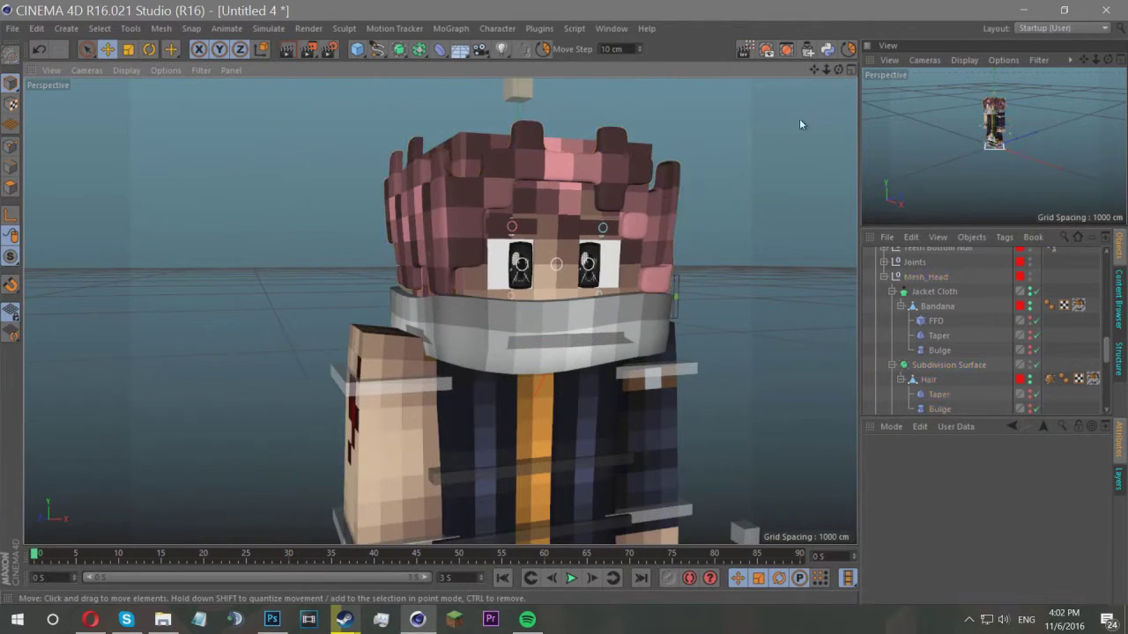
pyautogui.moveTo(837, 68); pyautogui.dragTo(712, 132)
pyautogui.click(440, 48)
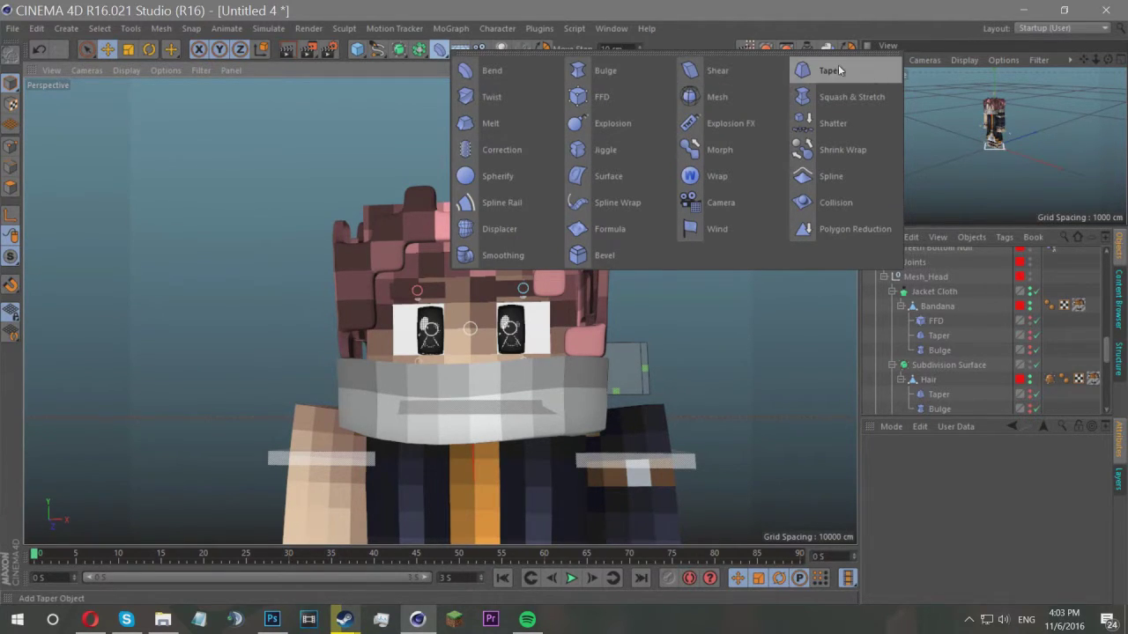
pyautogui.click(802, 72)
pyautogui.scroll(5, 896, 262)
pyautogui.moveTo(907, 435); pyautogui.dragTo(945, 402)
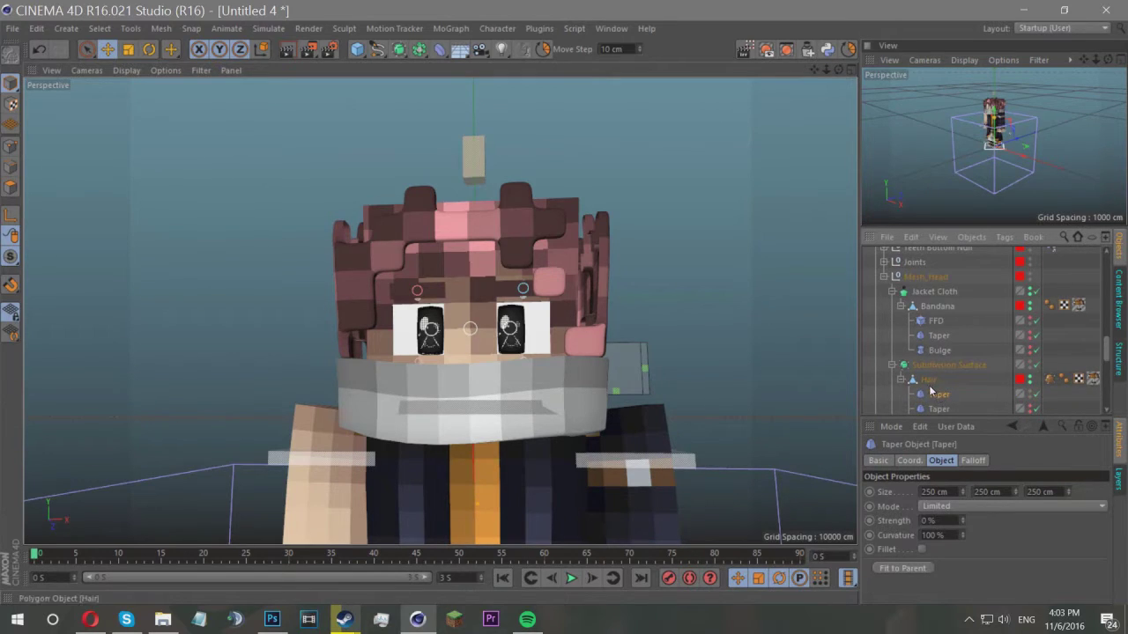
# Fit the new Taper to its Hair parent and raise its strength slightly to narrow the hair toward the top.
pyautogui.click(940, 395)
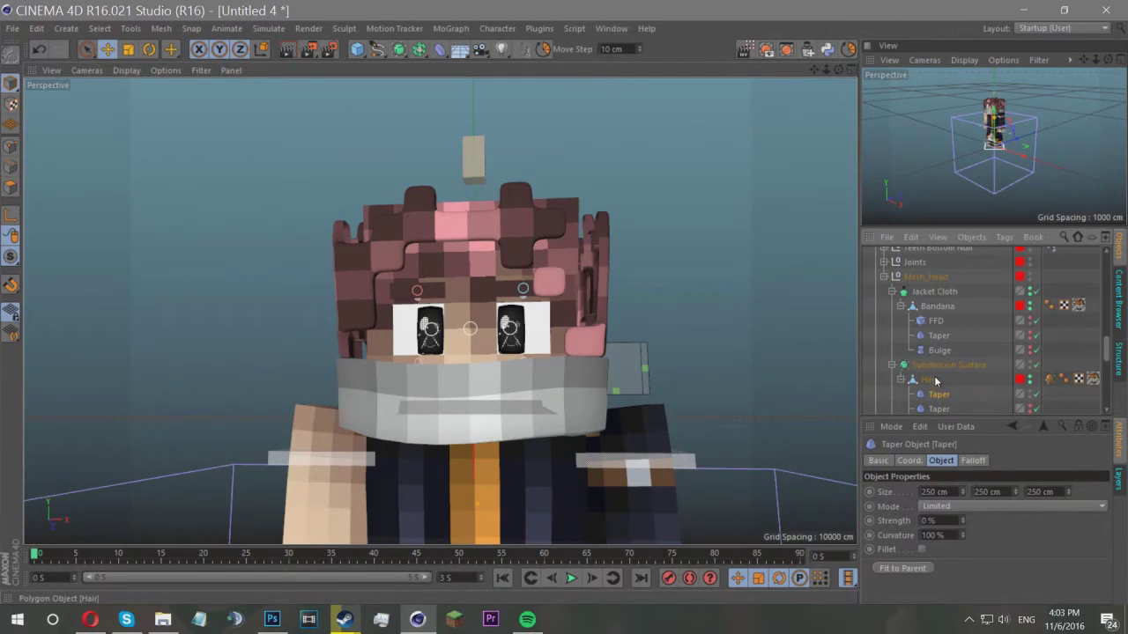
pyautogui.click(903, 568)
pyautogui.moveTo(964, 518); pyautogui.dragTo(963, 503)
pyautogui.click(733, 201)
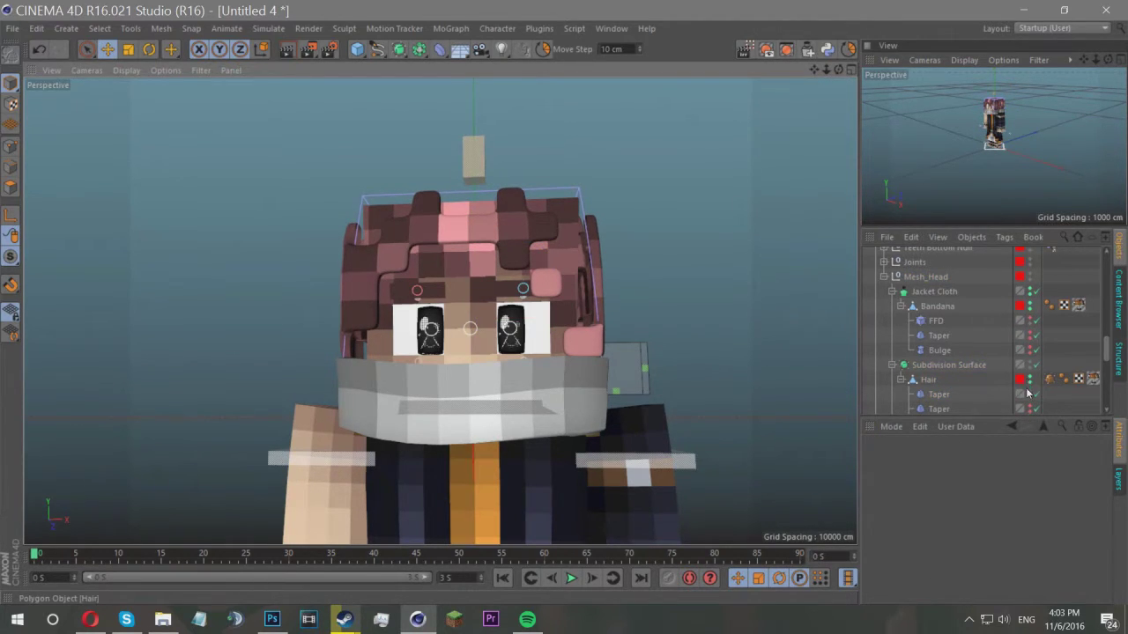
pyautogui.click(882, 136)
pyautogui.moveTo(839, 70)
pyautogui.mouseDown()
pyautogui.moveTo(868, 101)
pyautogui.moveTo(870, 127)
pyautogui.moveTo(844, 150)
pyautogui.moveTo(831, 106)
pyautogui.moveTo(850, 71)
pyautogui.moveTo(820, 70)
pyautogui.moveTo(868, 88)
pyautogui.moveTo(825, 86)
pyautogui.mouseUp()
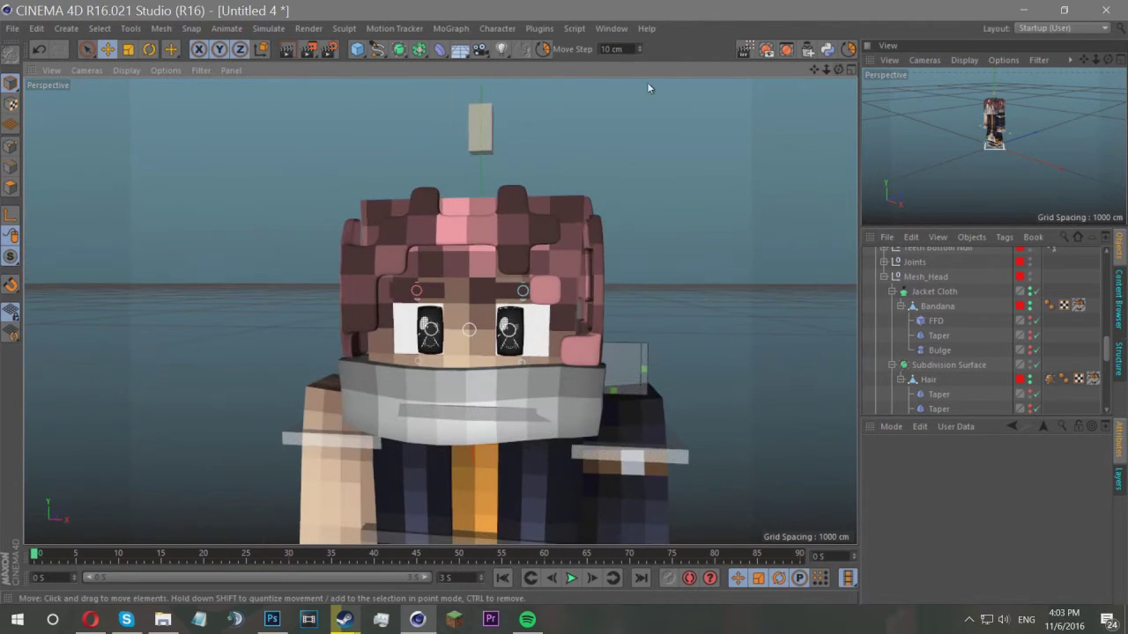
# Switch to the Untitled 3 project and examine the hair and bandana on its character rig for comparison.
pyautogui.click(622, 28)
pyautogui.click(679, 360)
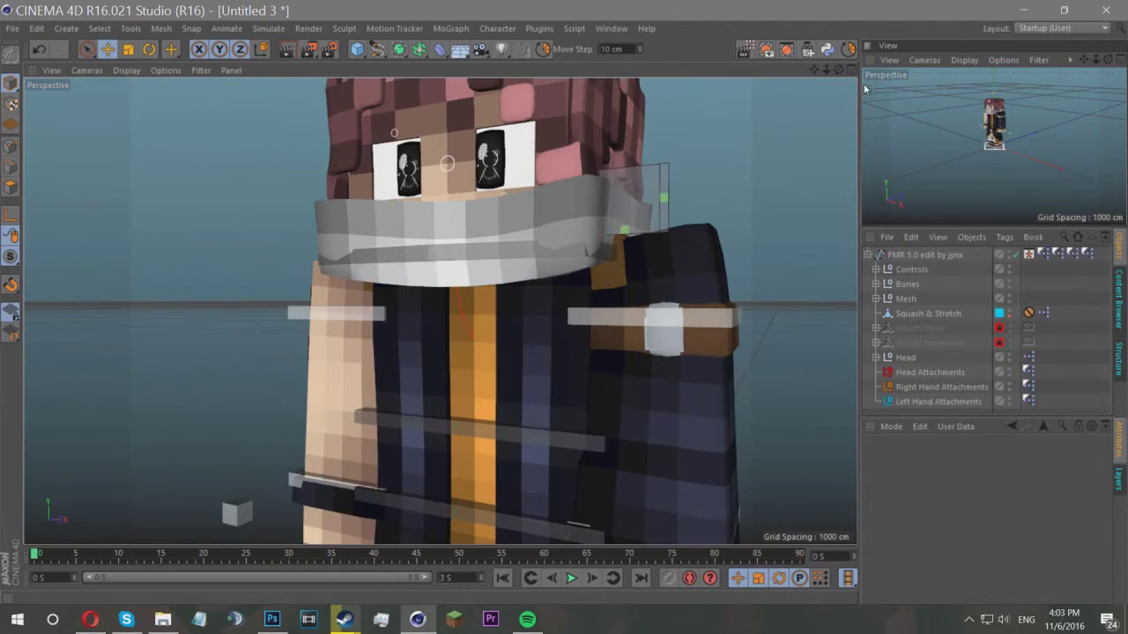
pyautogui.scroll(2, 441, 310)
pyautogui.moveTo(814, 70); pyautogui.dragTo(832, 219)
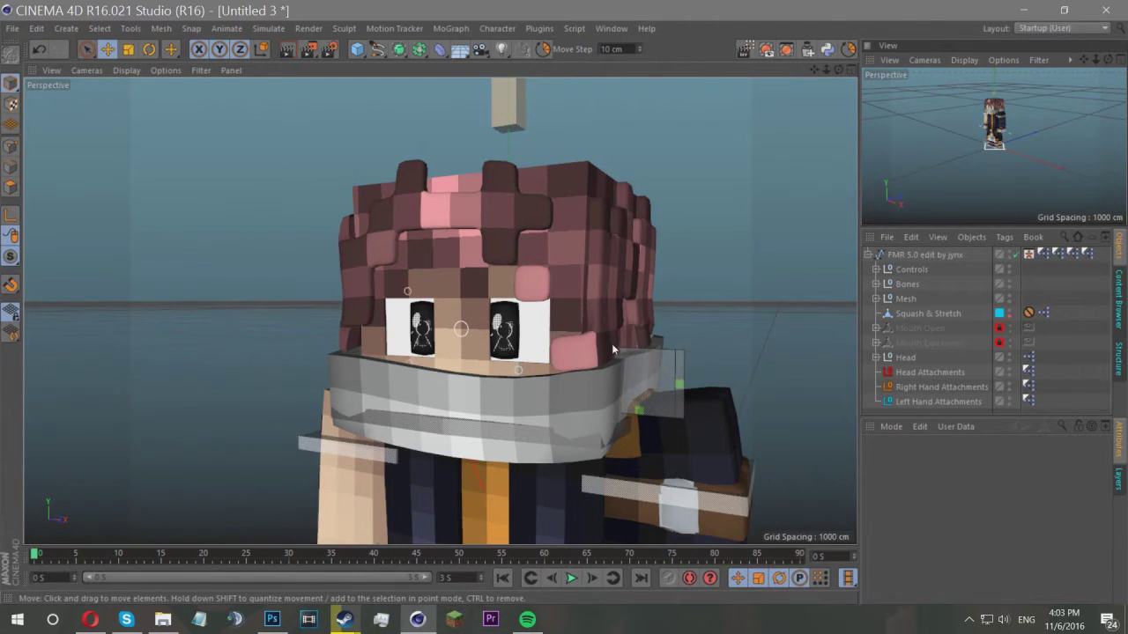
pyautogui.scroll(5, 614, 350)
pyautogui.scroll(-4, 630, 340)
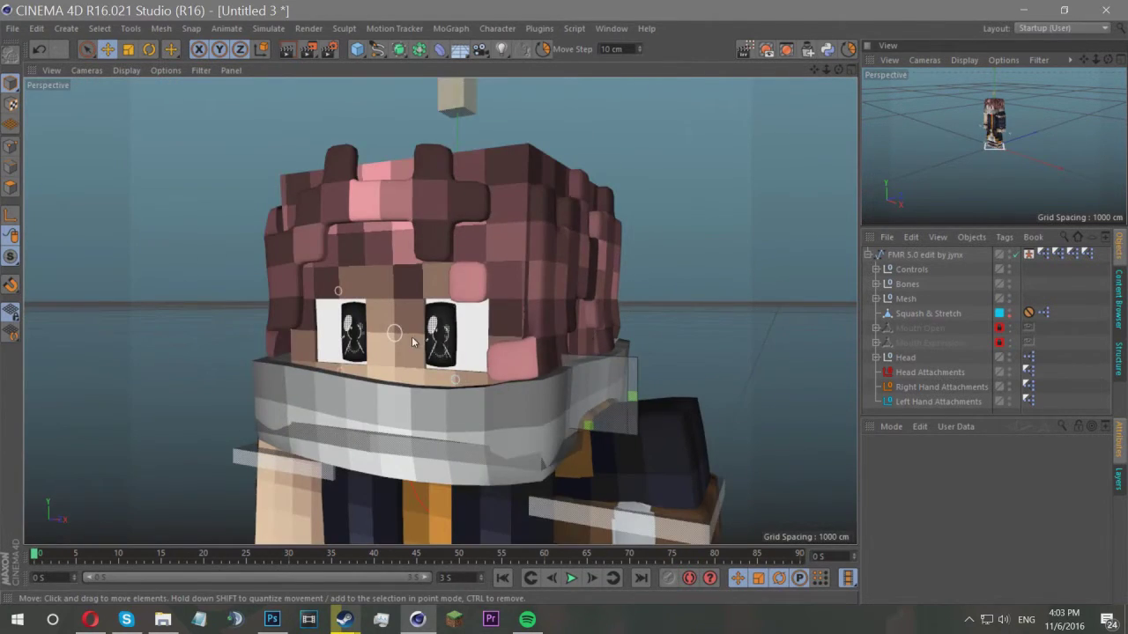
pyautogui.scroll(-5, 412, 336)
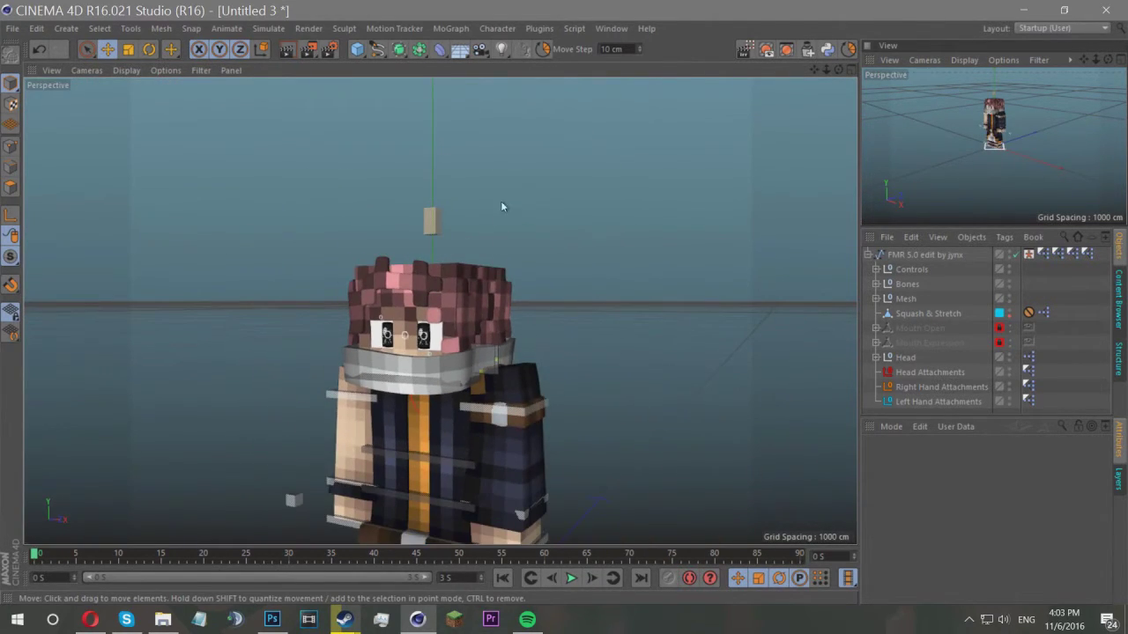
# Return to the Untitled 4 project and examine the whole character with its 3D hair and bandana from several distances.
pyautogui.click(611, 28)
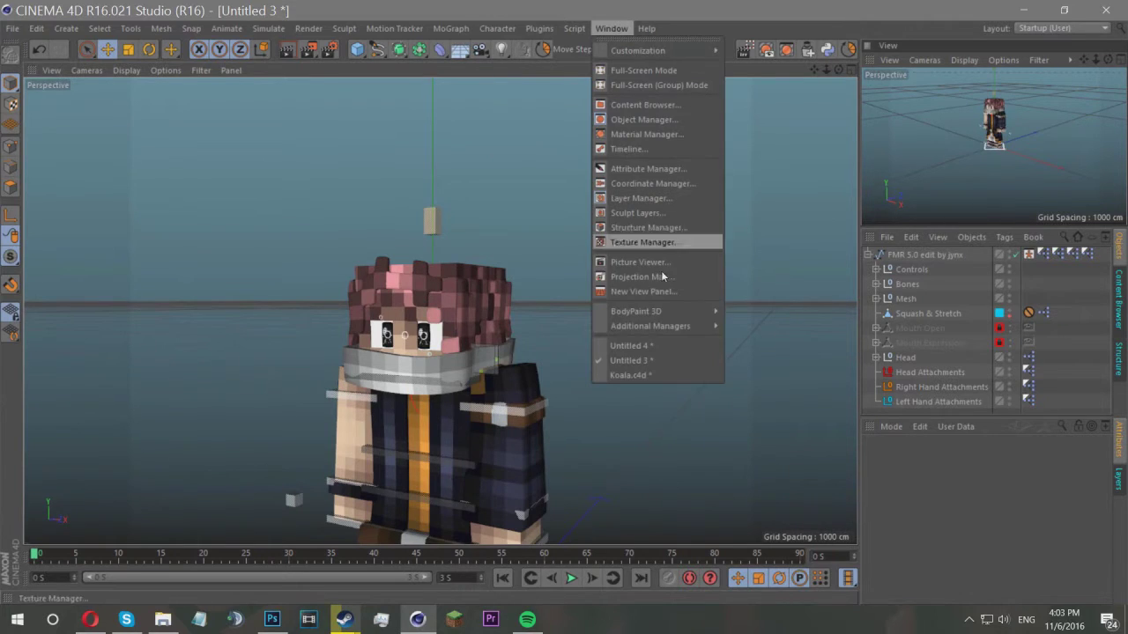
pyautogui.click(622, 355)
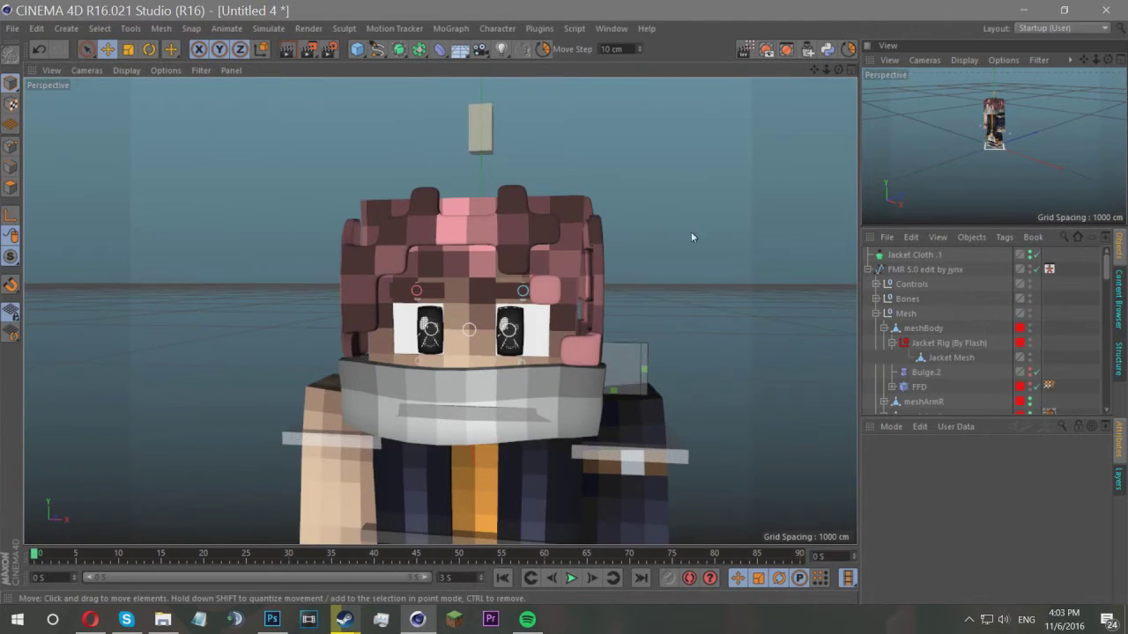
pyautogui.scroll(-2, 703, 225)
pyautogui.moveTo(838, 69); pyautogui.dragTo(730, 2)
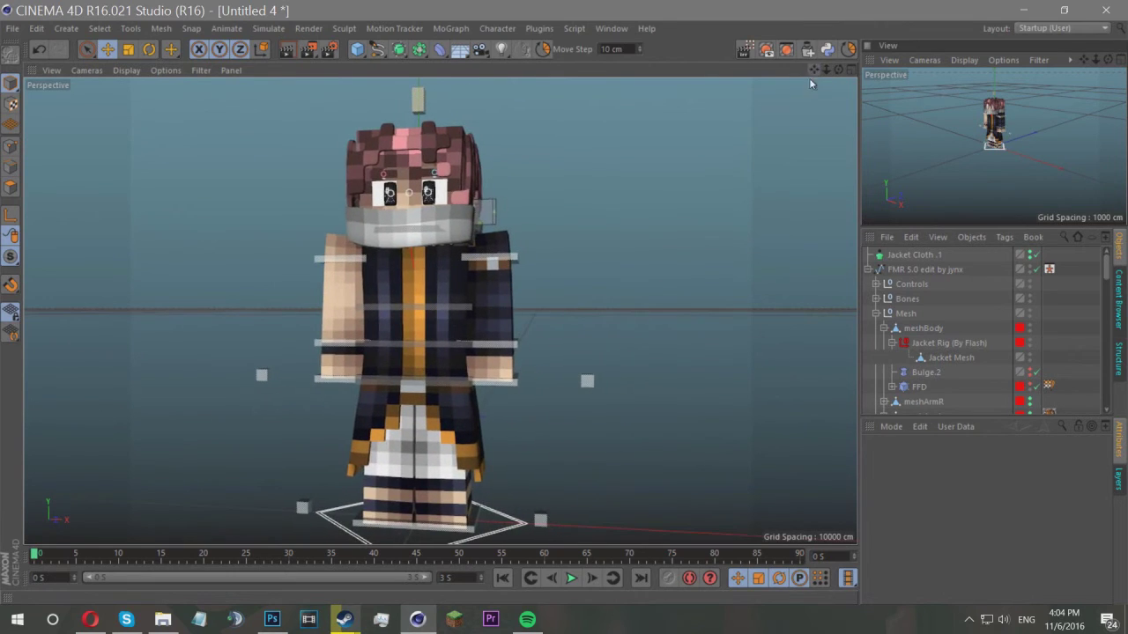
pyautogui.scroll(5, 331, 157)
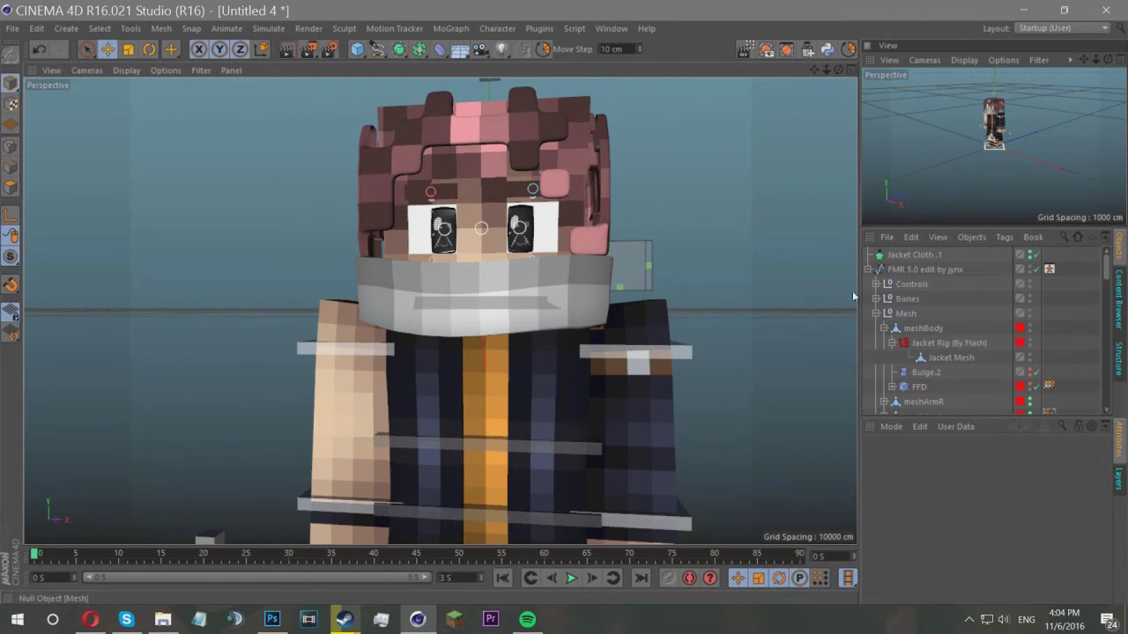
pyautogui.moveTo(839, 69); pyautogui.dragTo(798, 84)
pyautogui.moveTo(826, 70); pyautogui.dragTo(751, 1)
pyautogui.moveTo(851, 117); pyautogui.dragTo(839, 72)
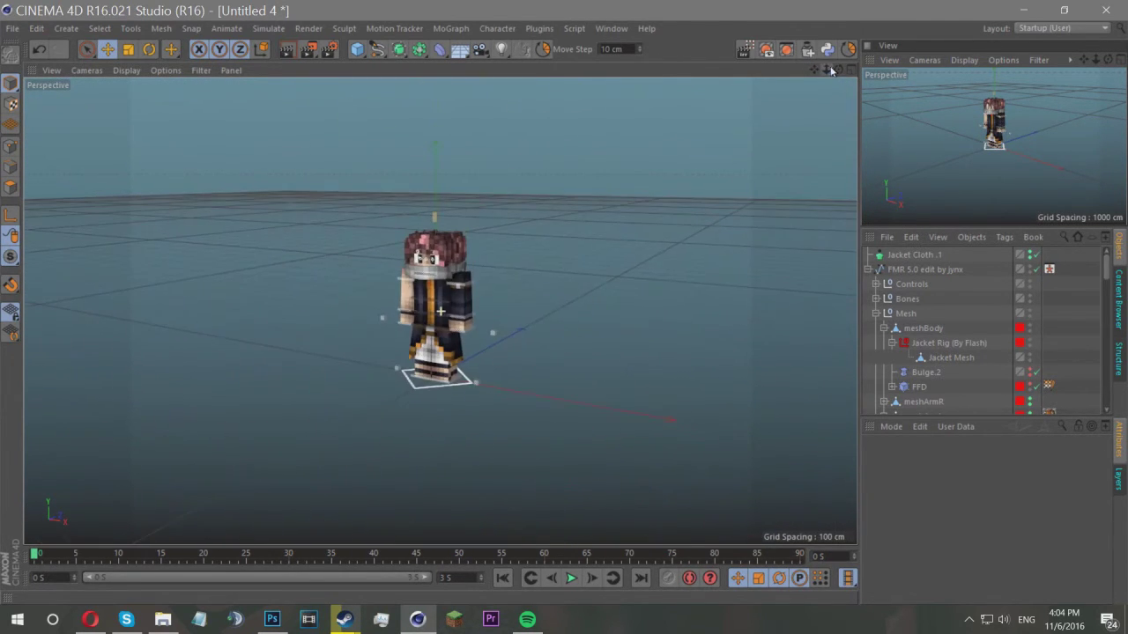